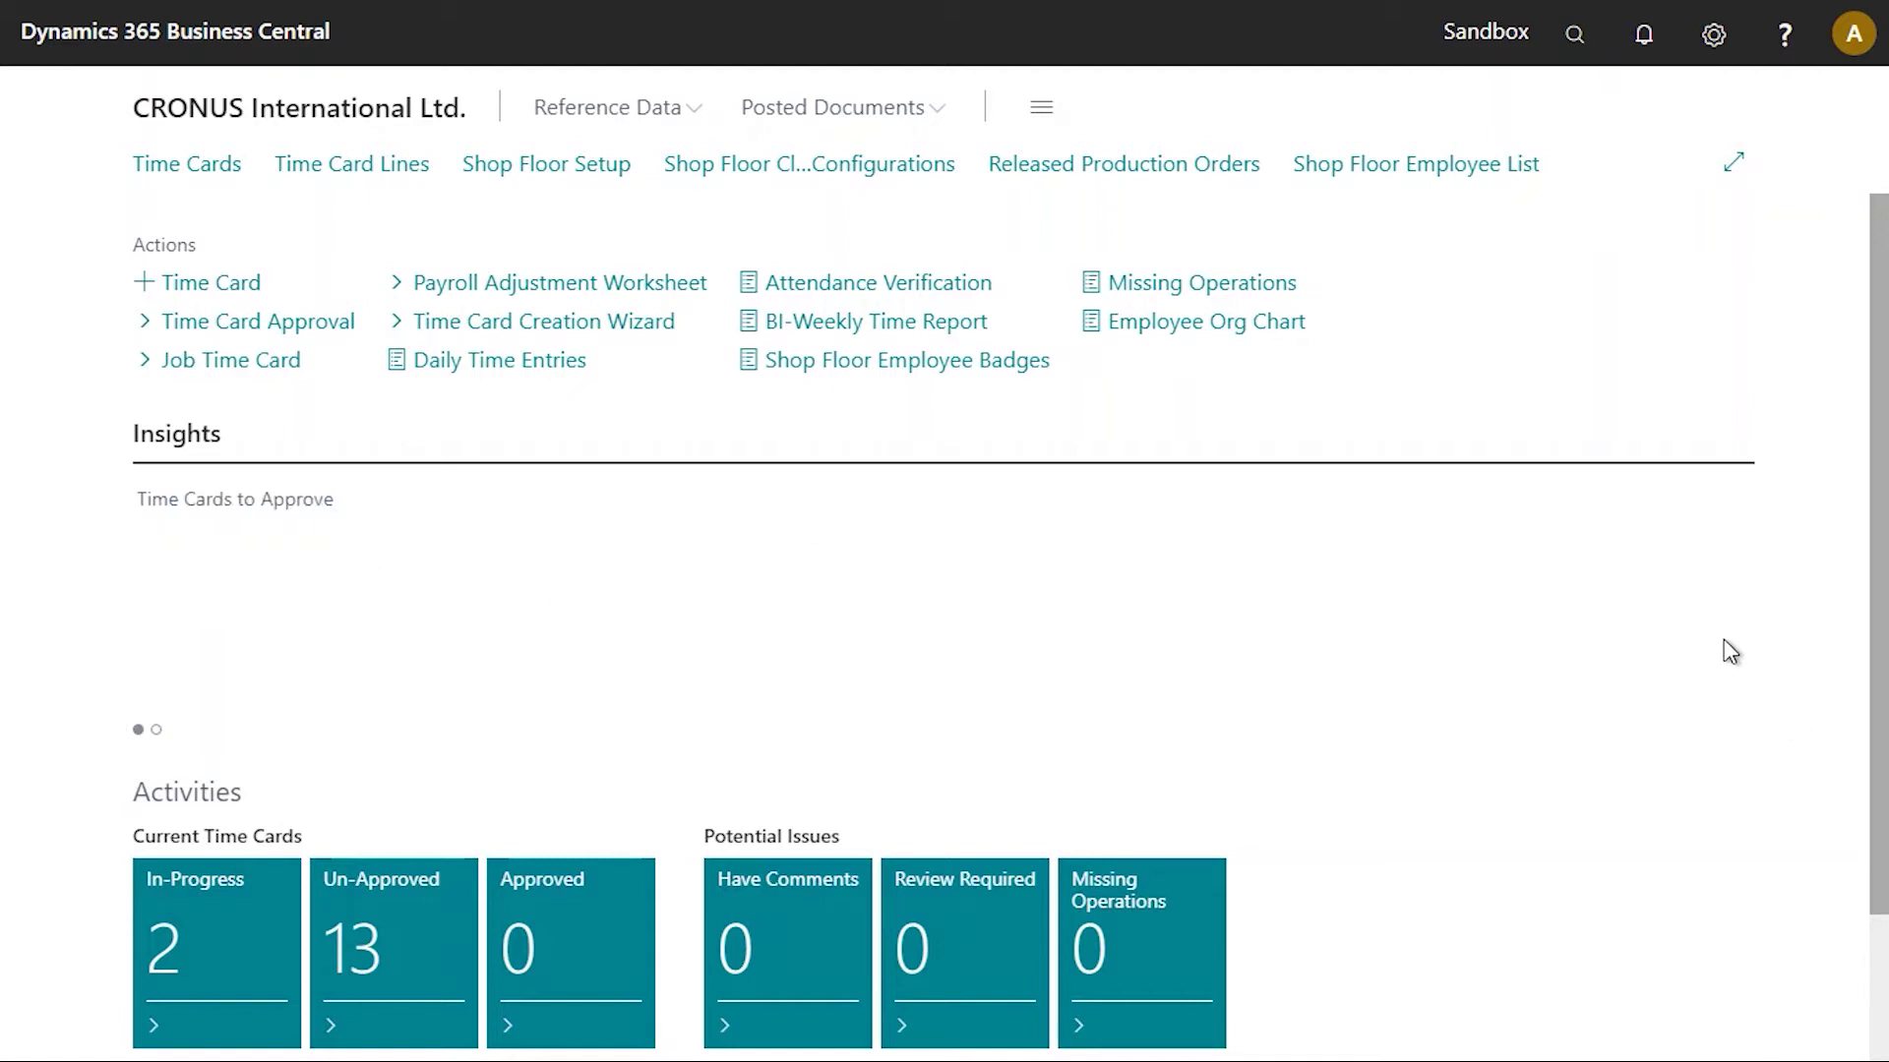
- Open the Tell Me search box over the Shop Floor time-card home page
left_click(1574, 34)
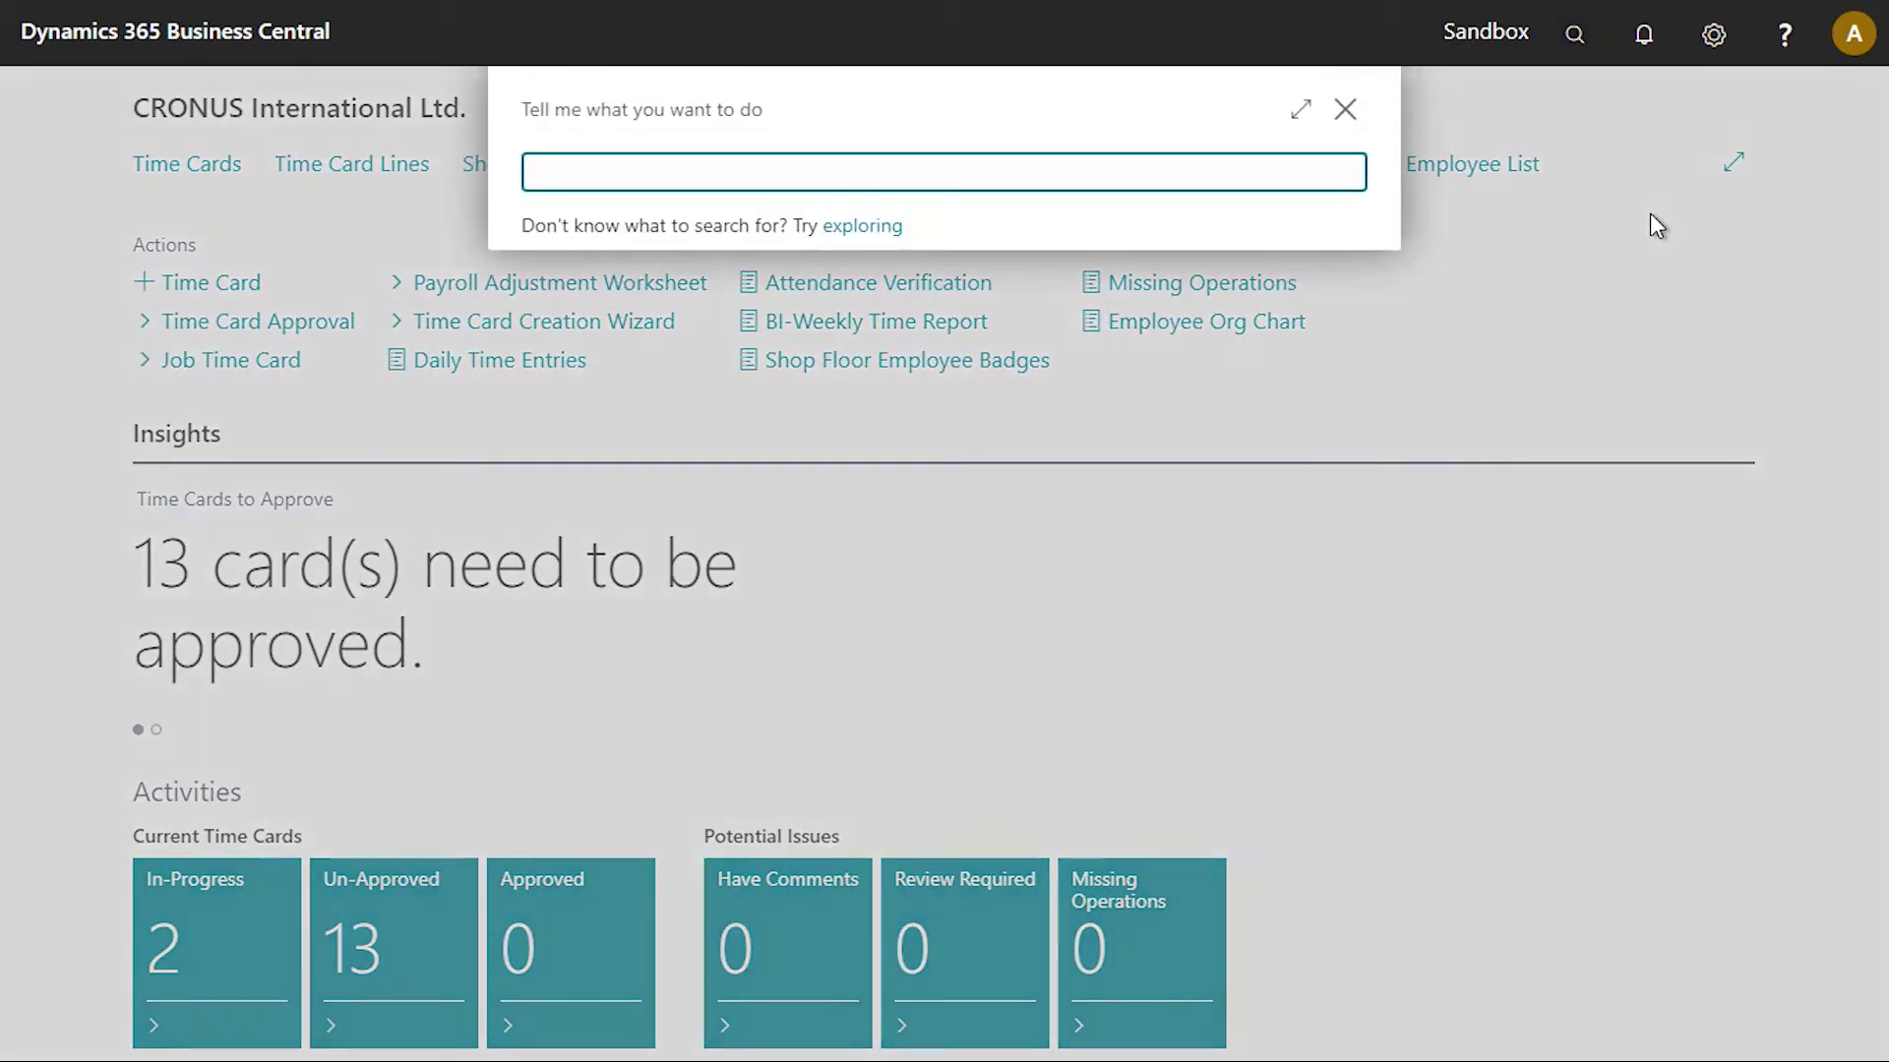
- Search 'quality inspection definitions' and review OUTPUT-INSPECTION's Length and Visual Pass test lines
type("quality inspection defi")
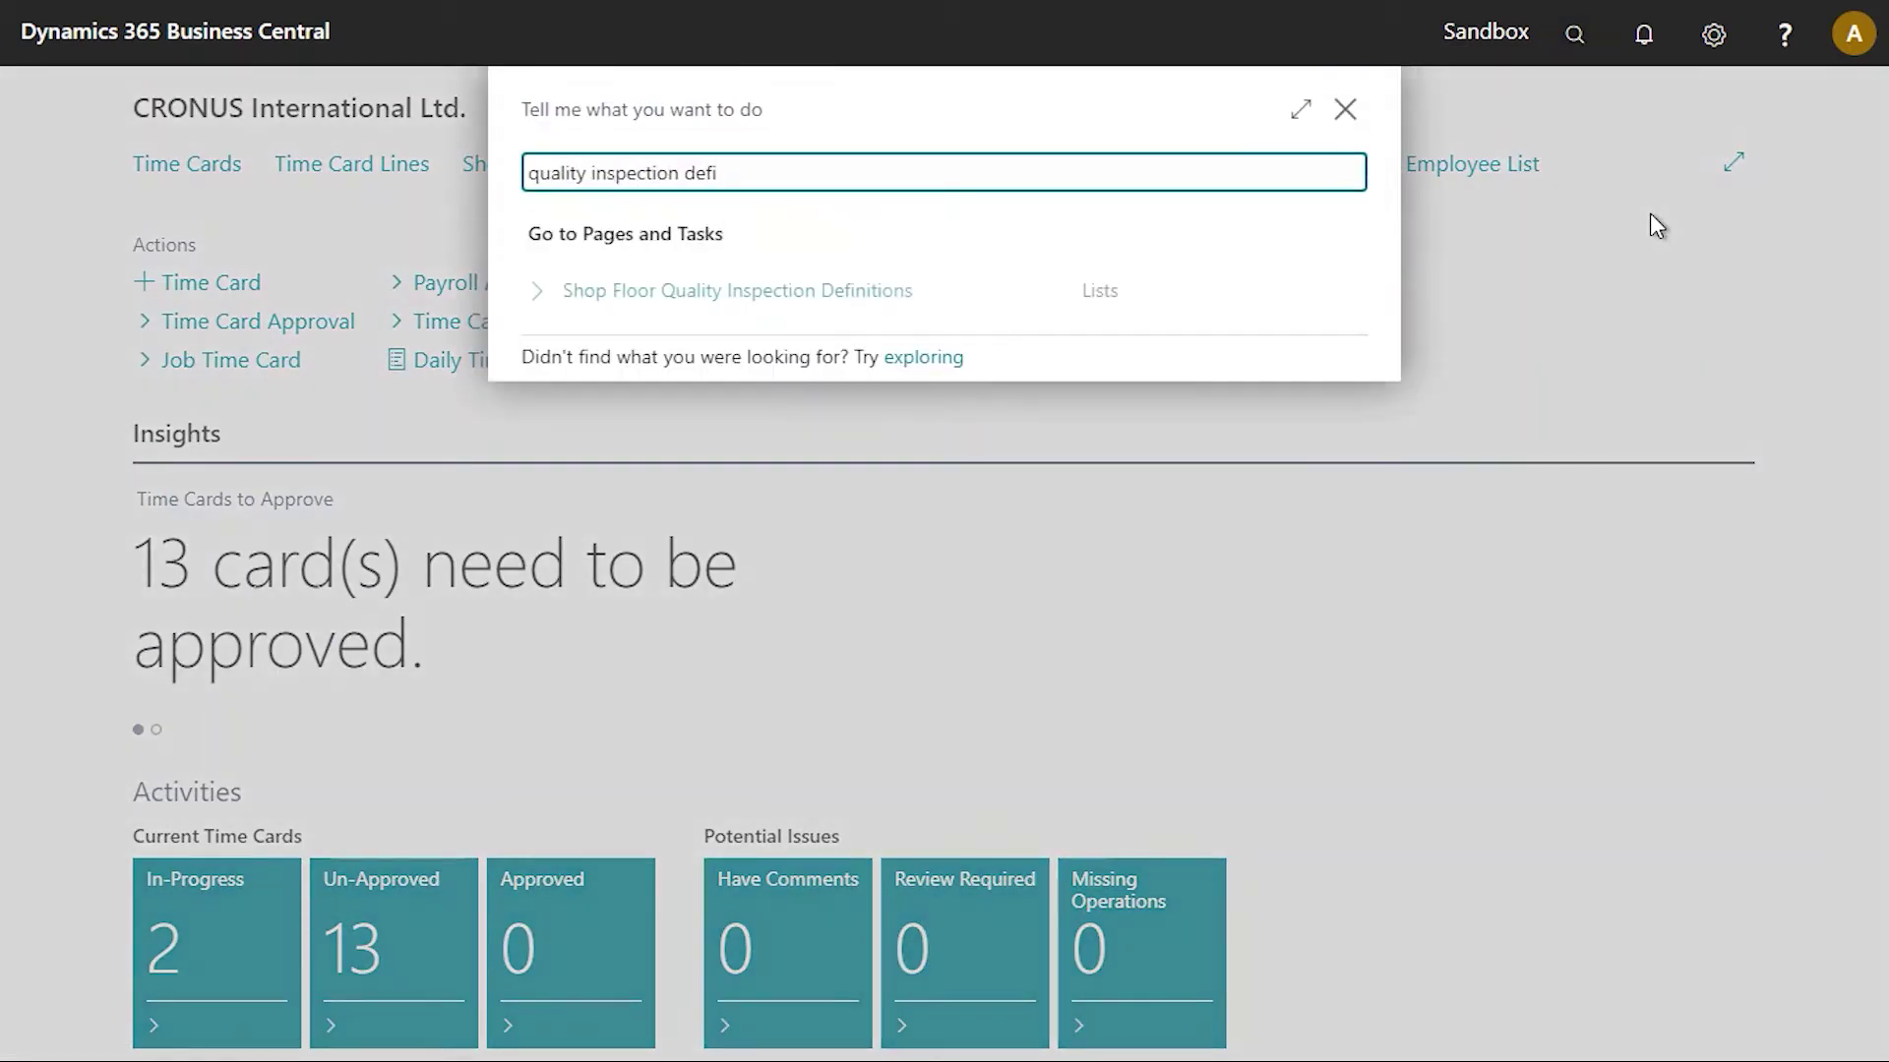
left_click(847, 291)
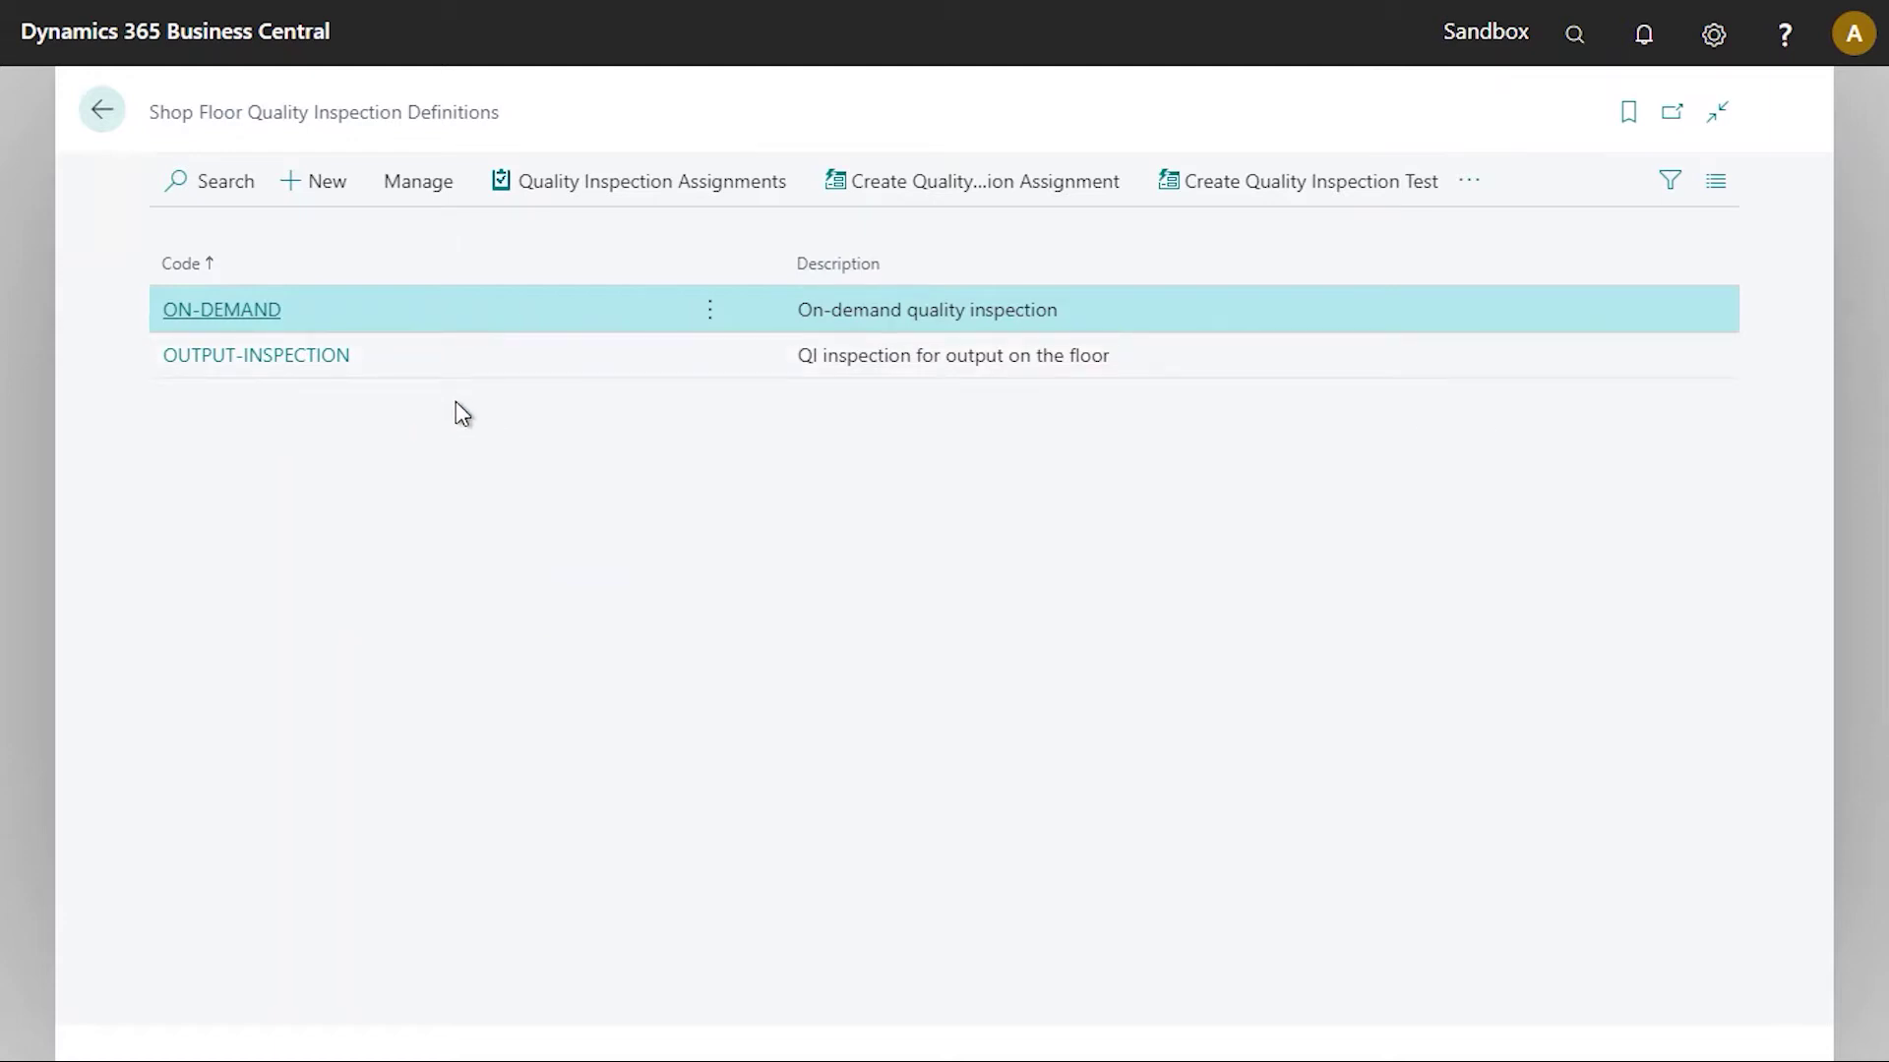
left_click(307, 360)
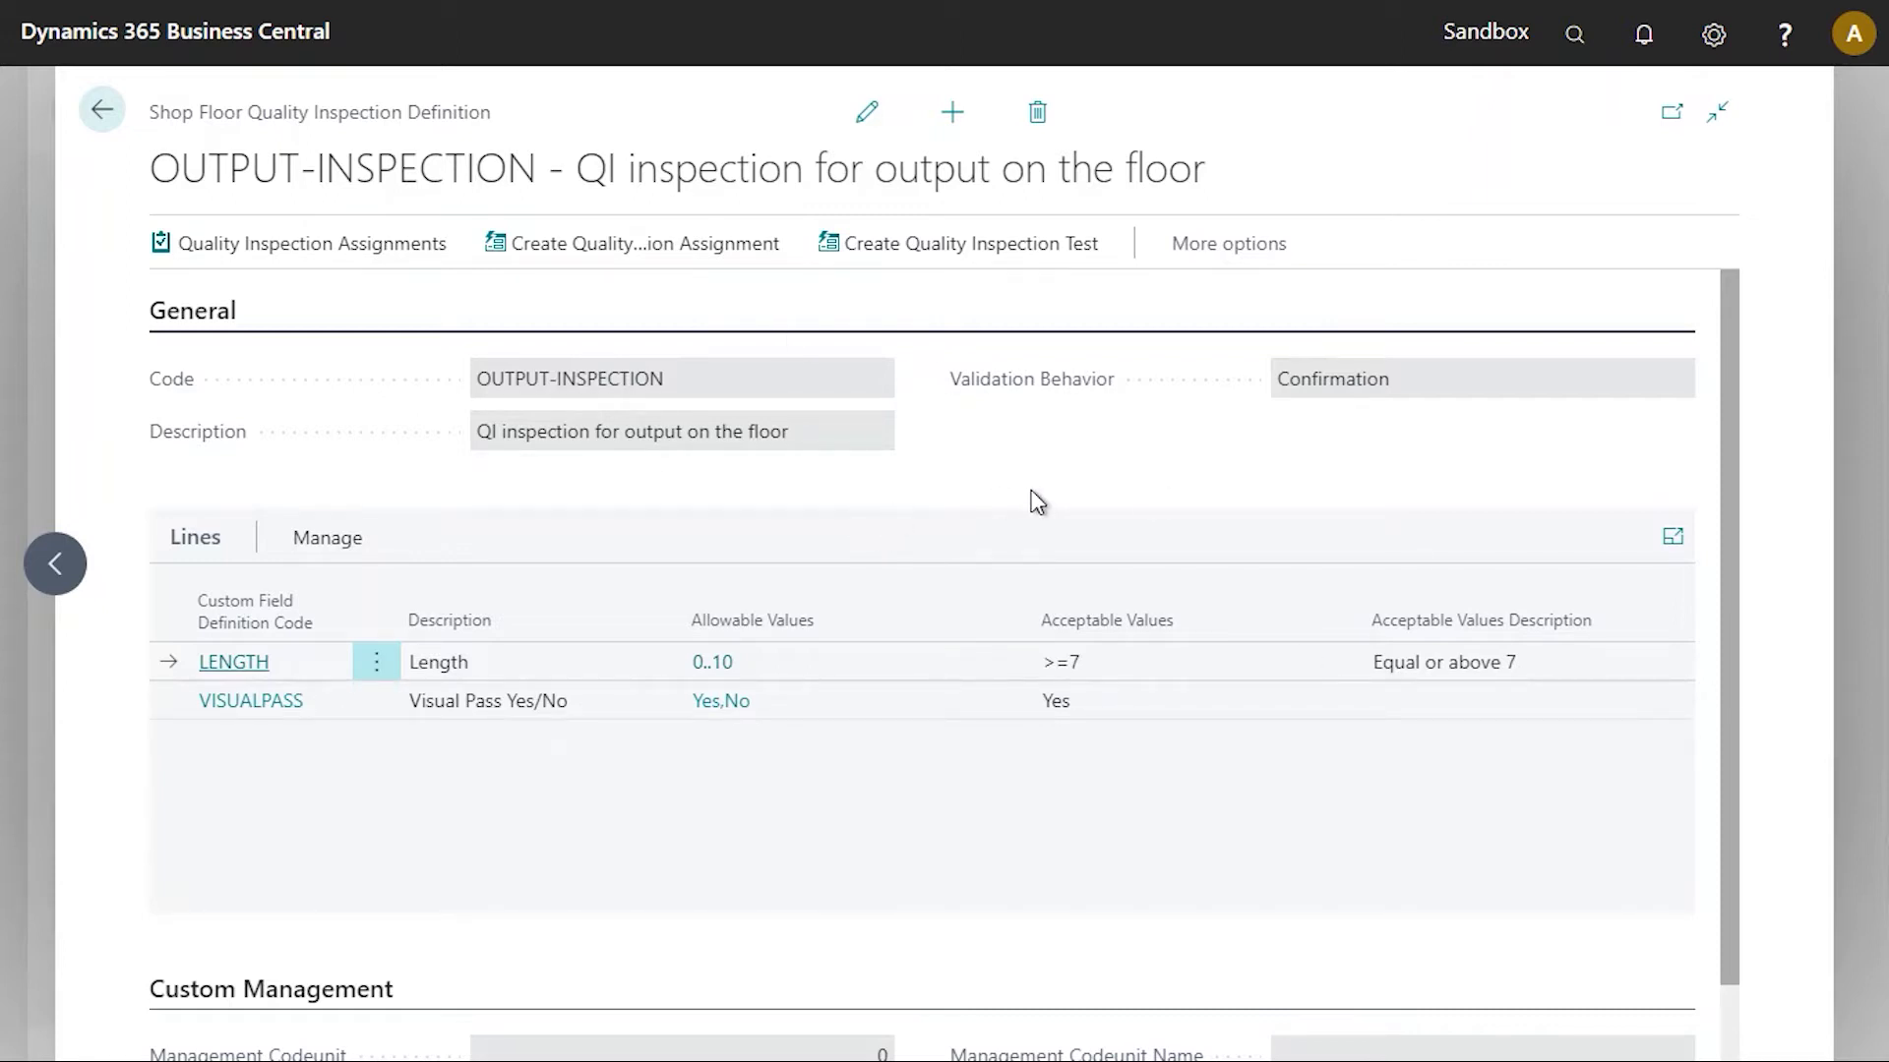
left_click(103, 116)
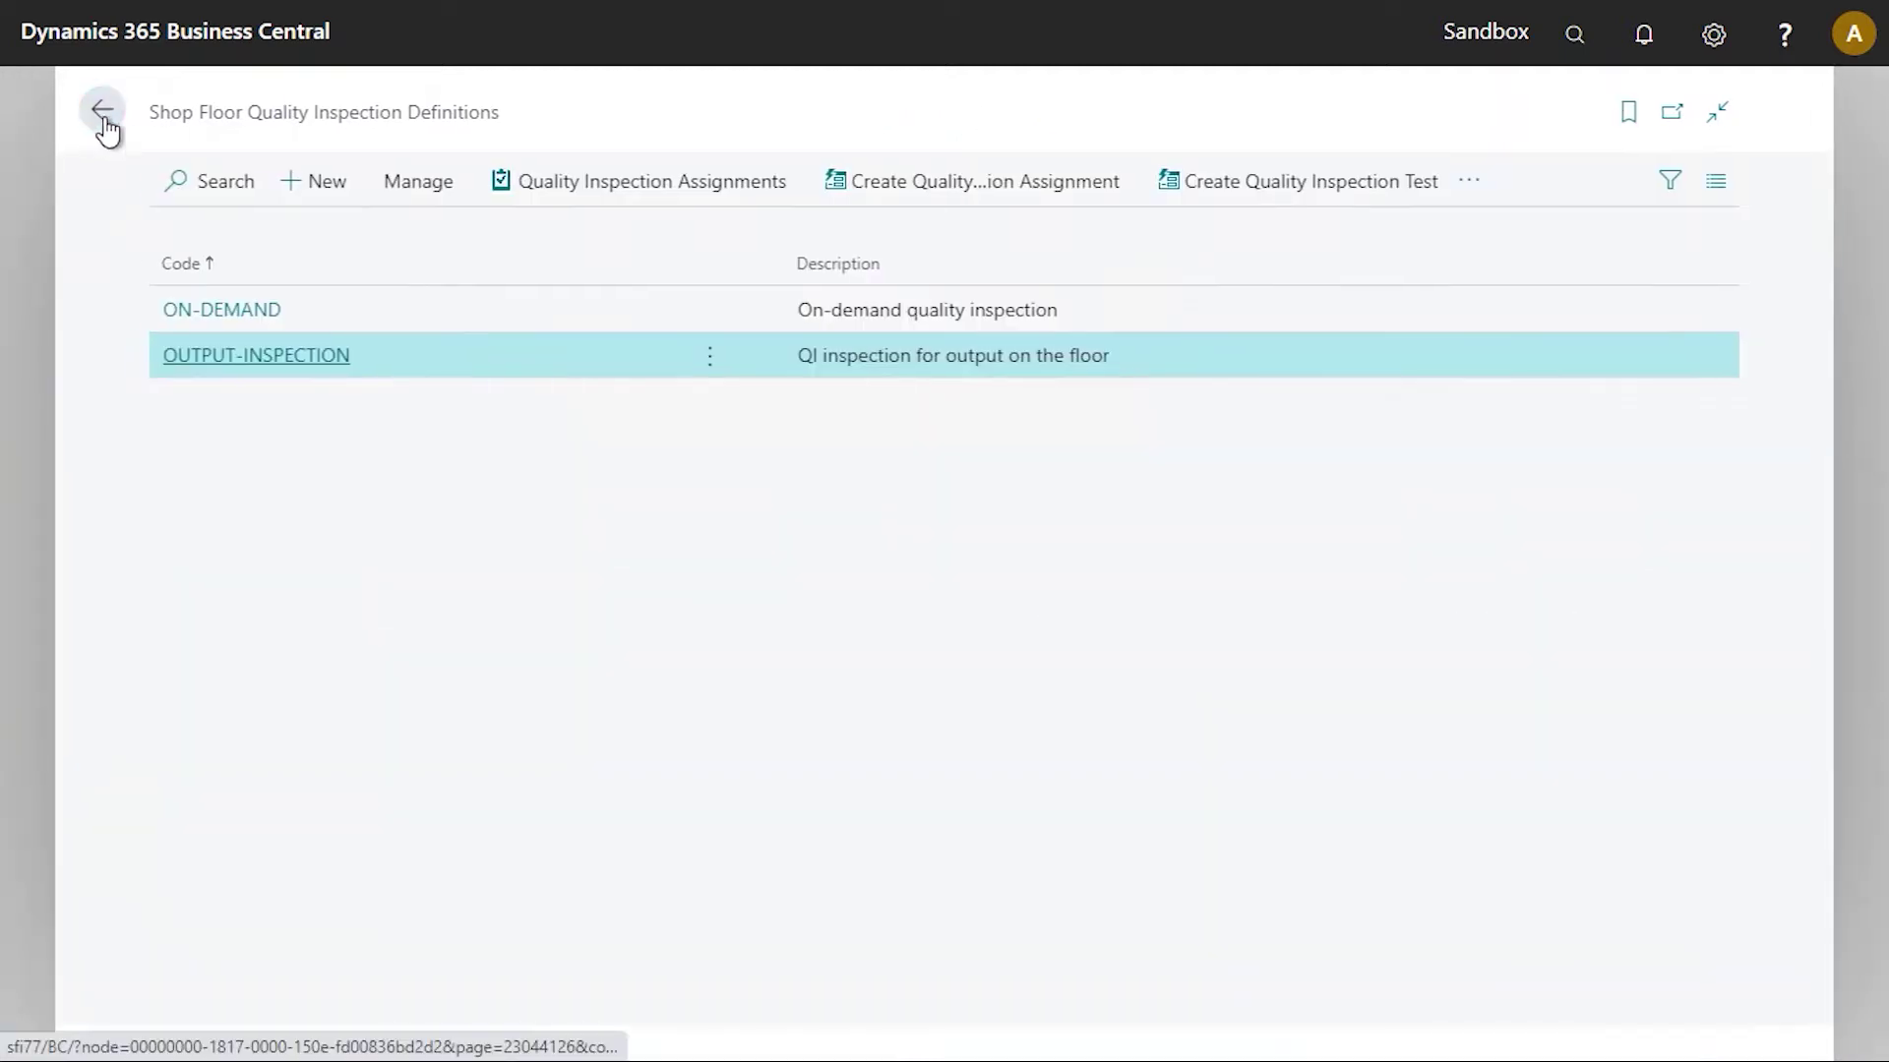
- From home, search 'shop floor client con' and open quality-control configuration CFG000006
left_click(103, 111)
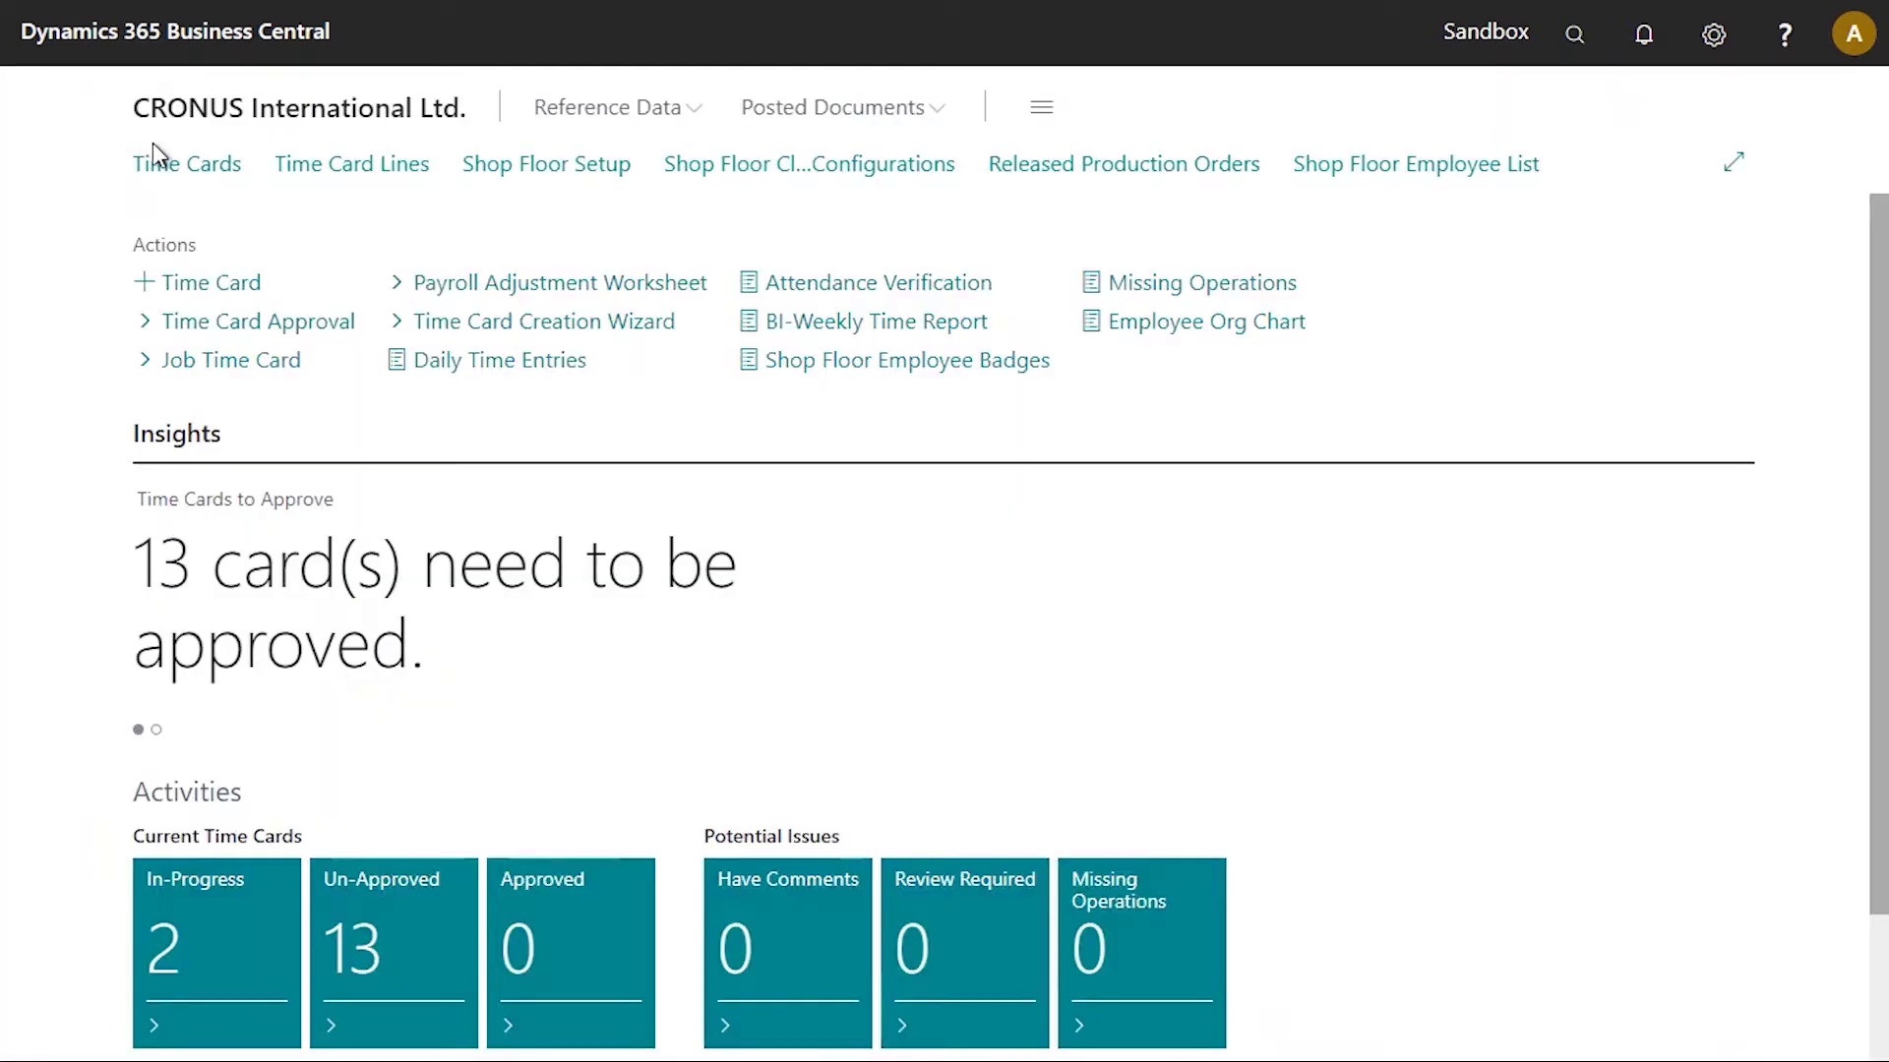
left_click(1575, 35)
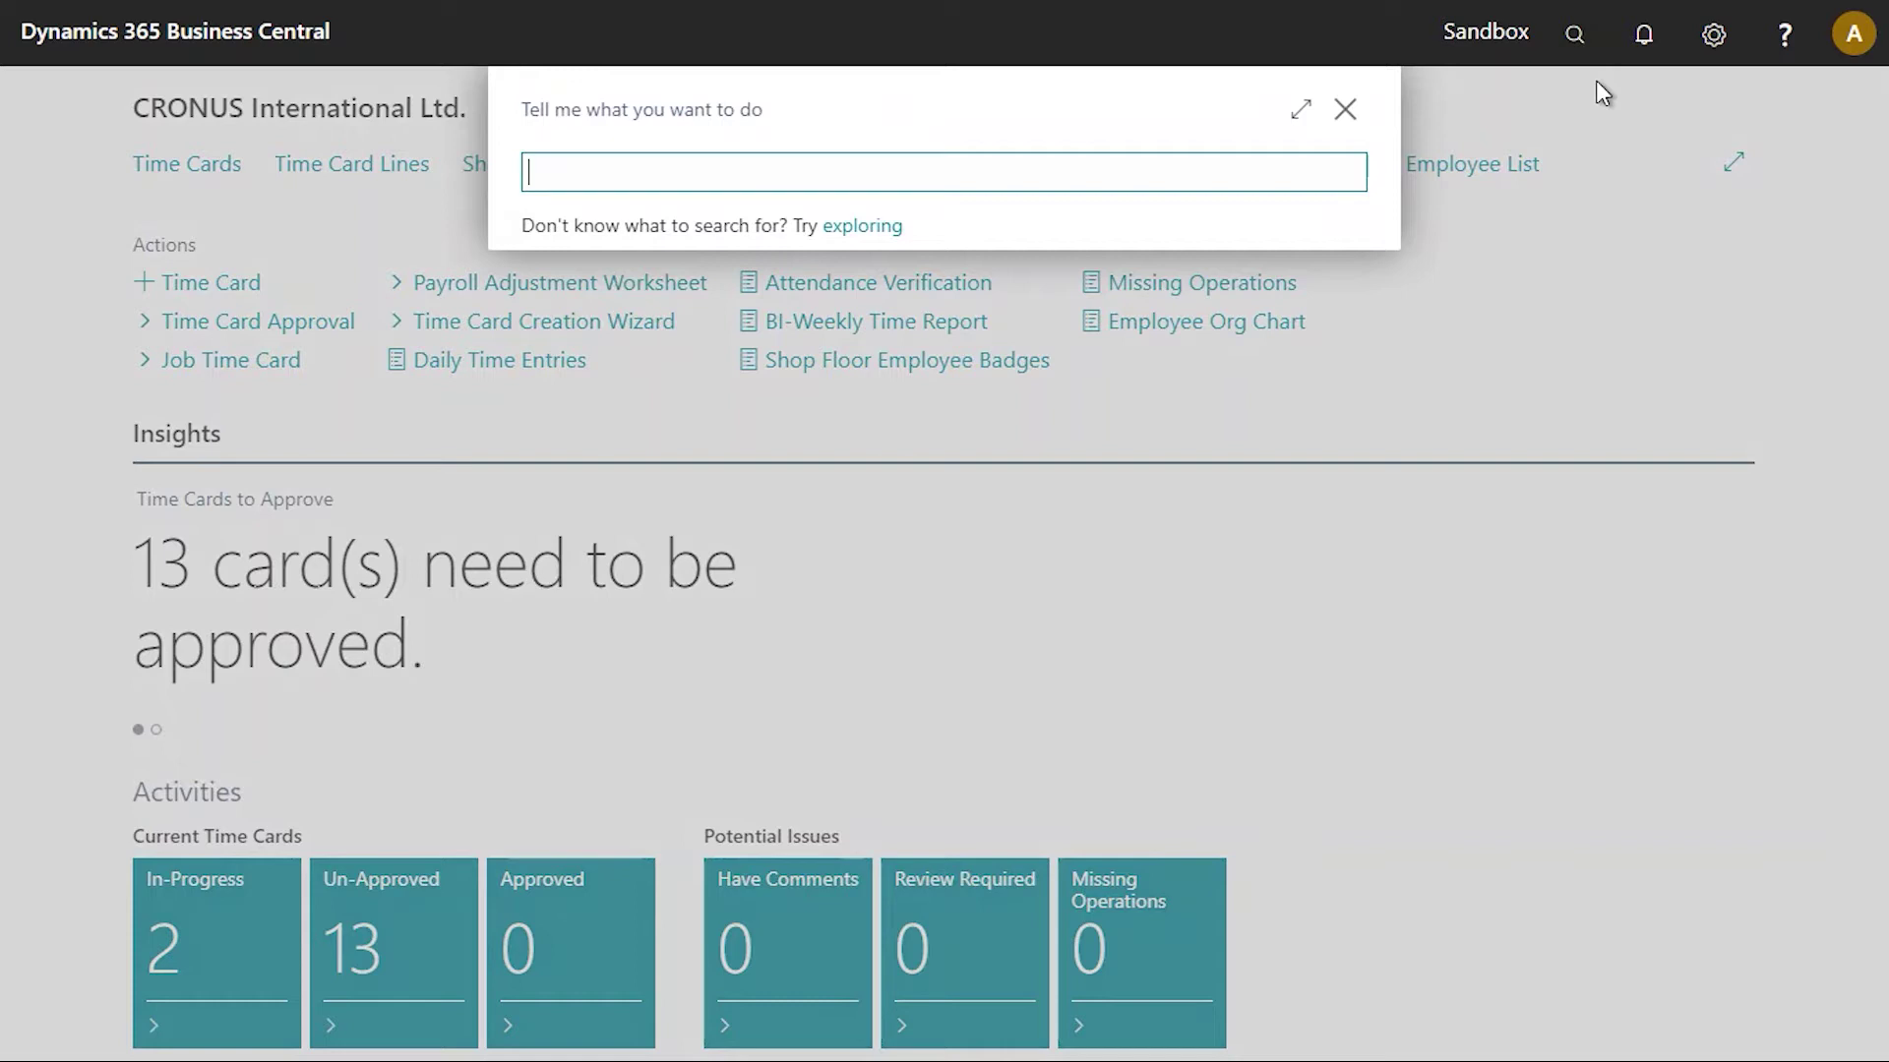
type("shop floor ")
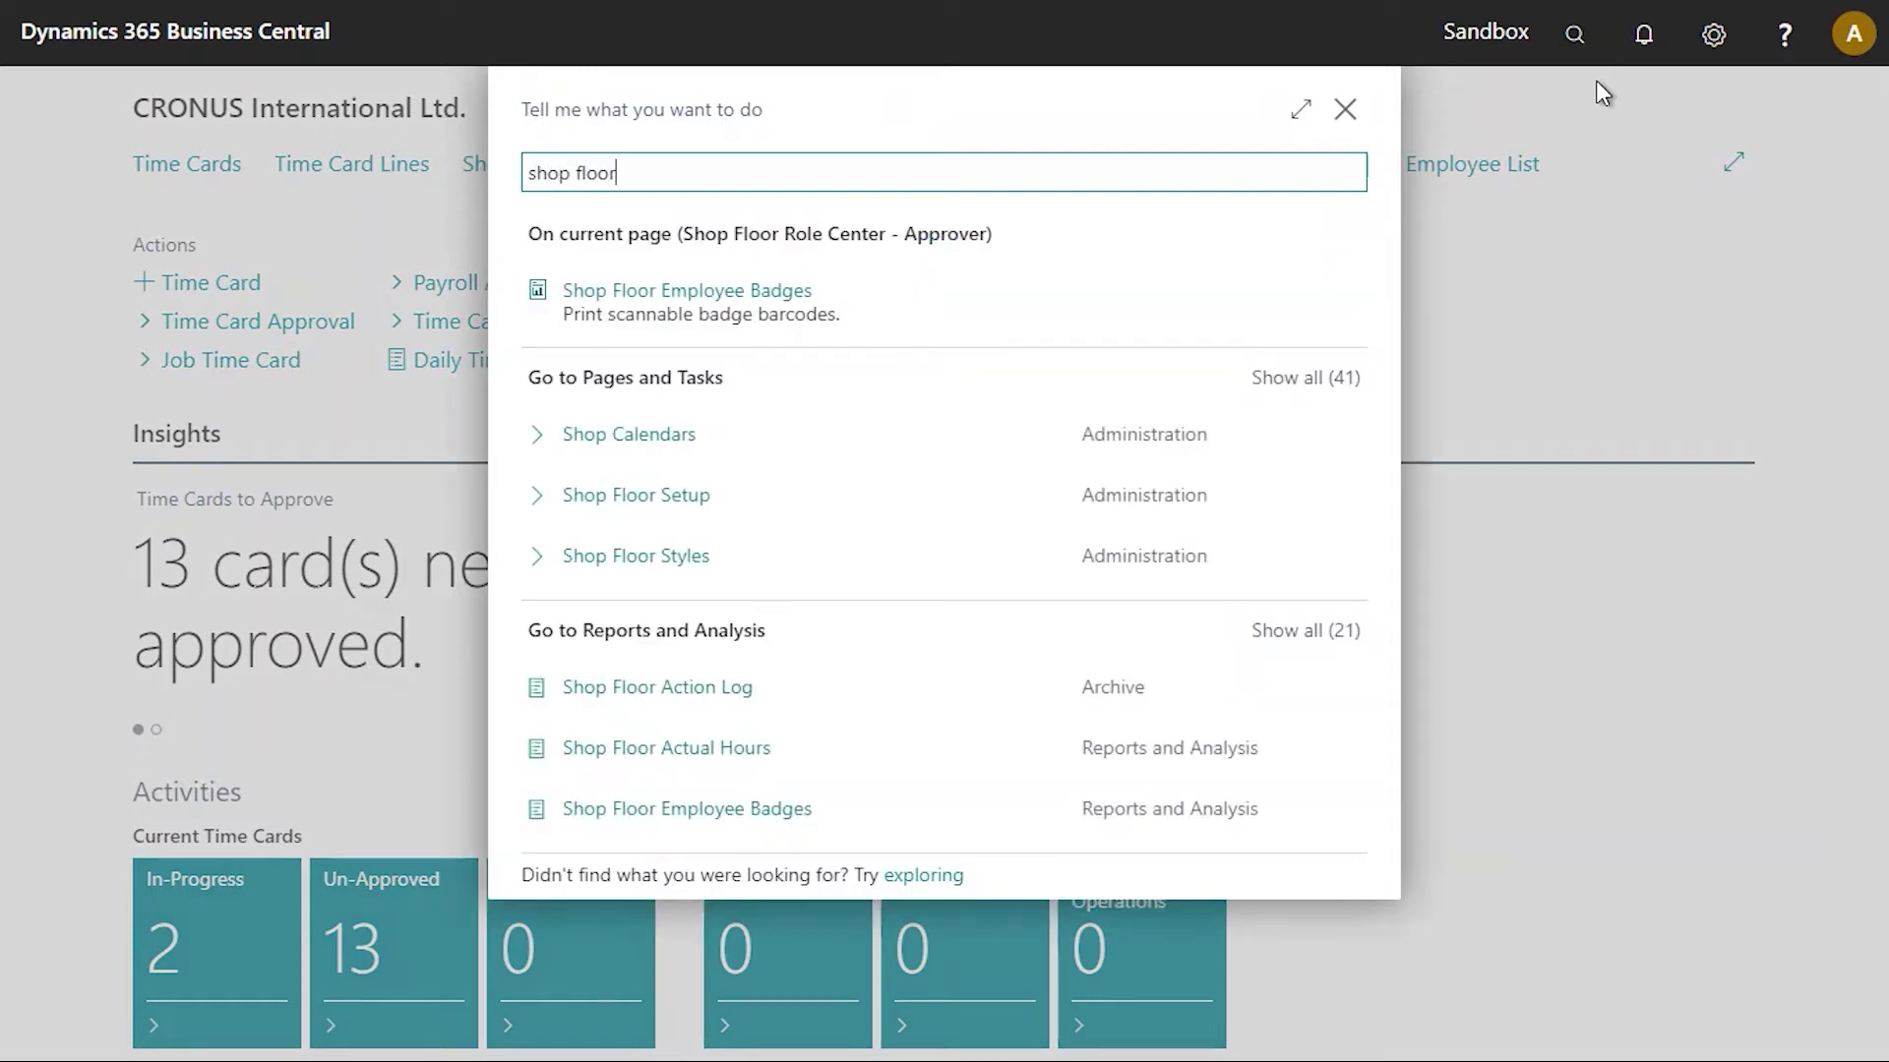
type("client con")
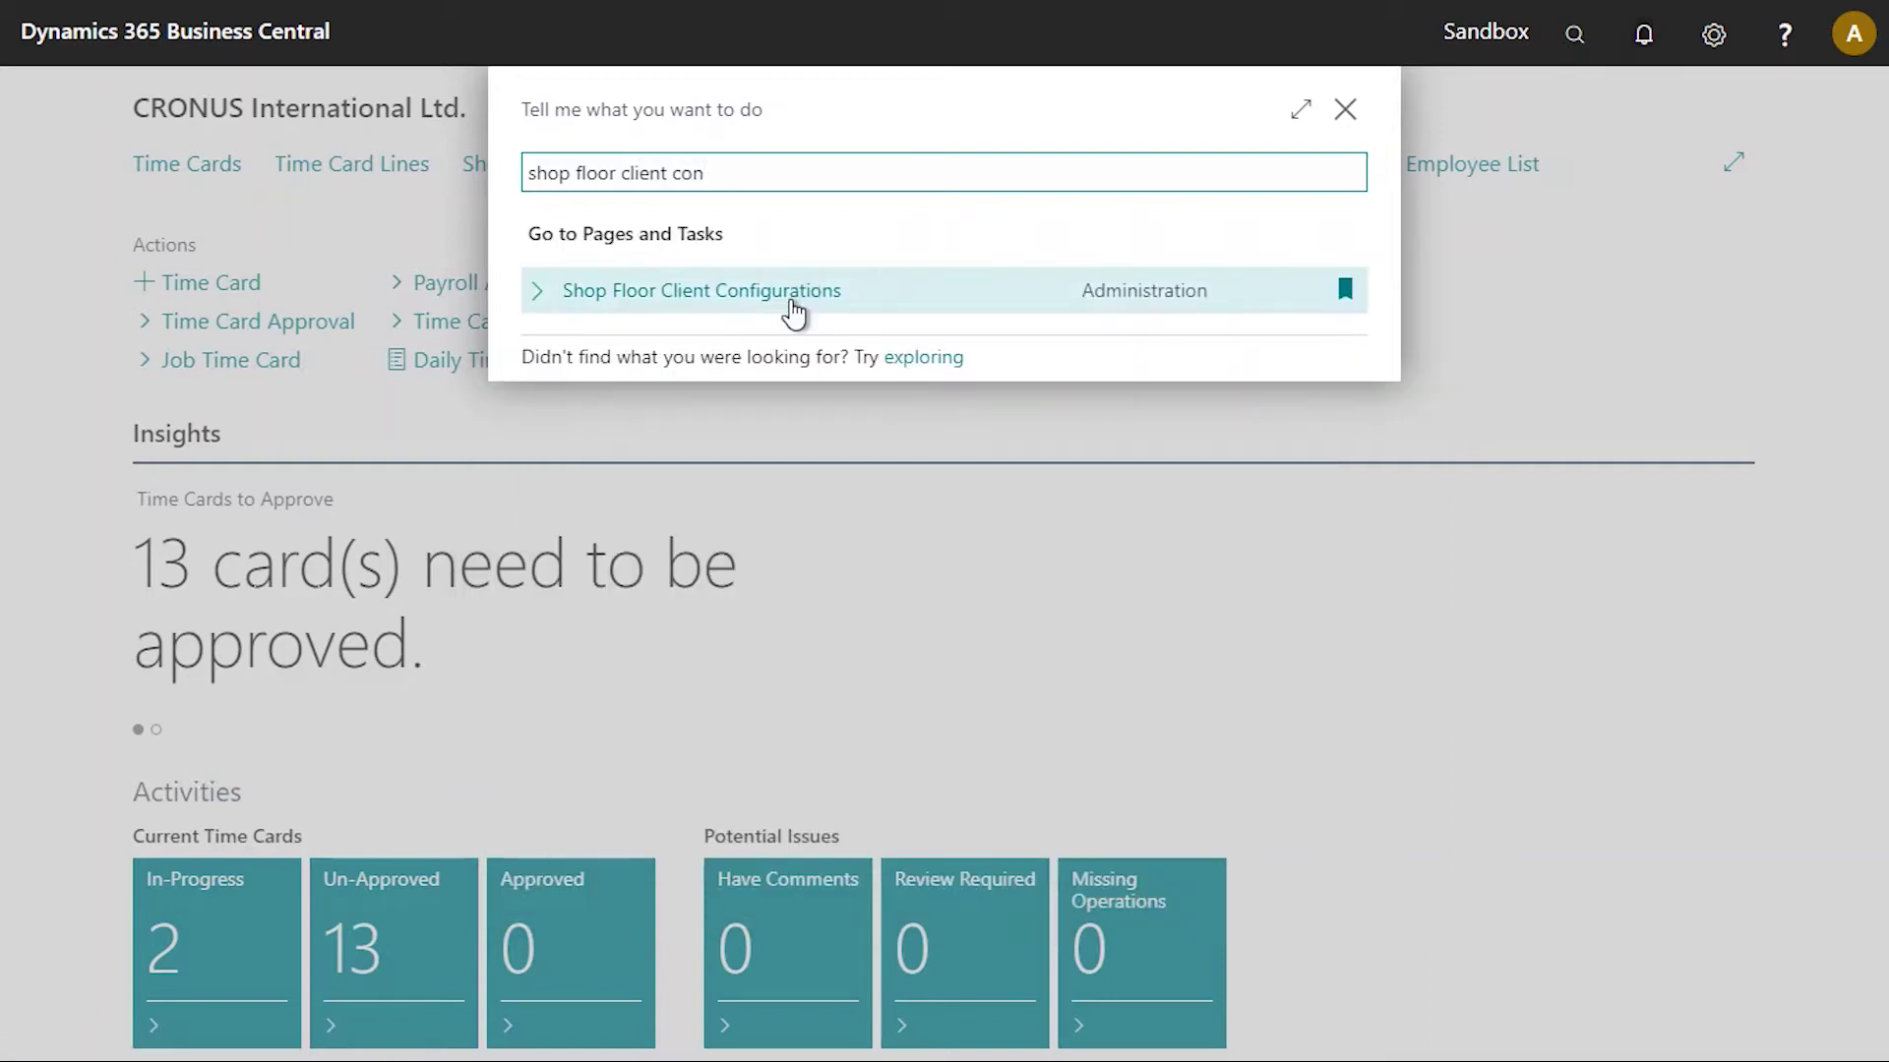
left_click(970, 295)
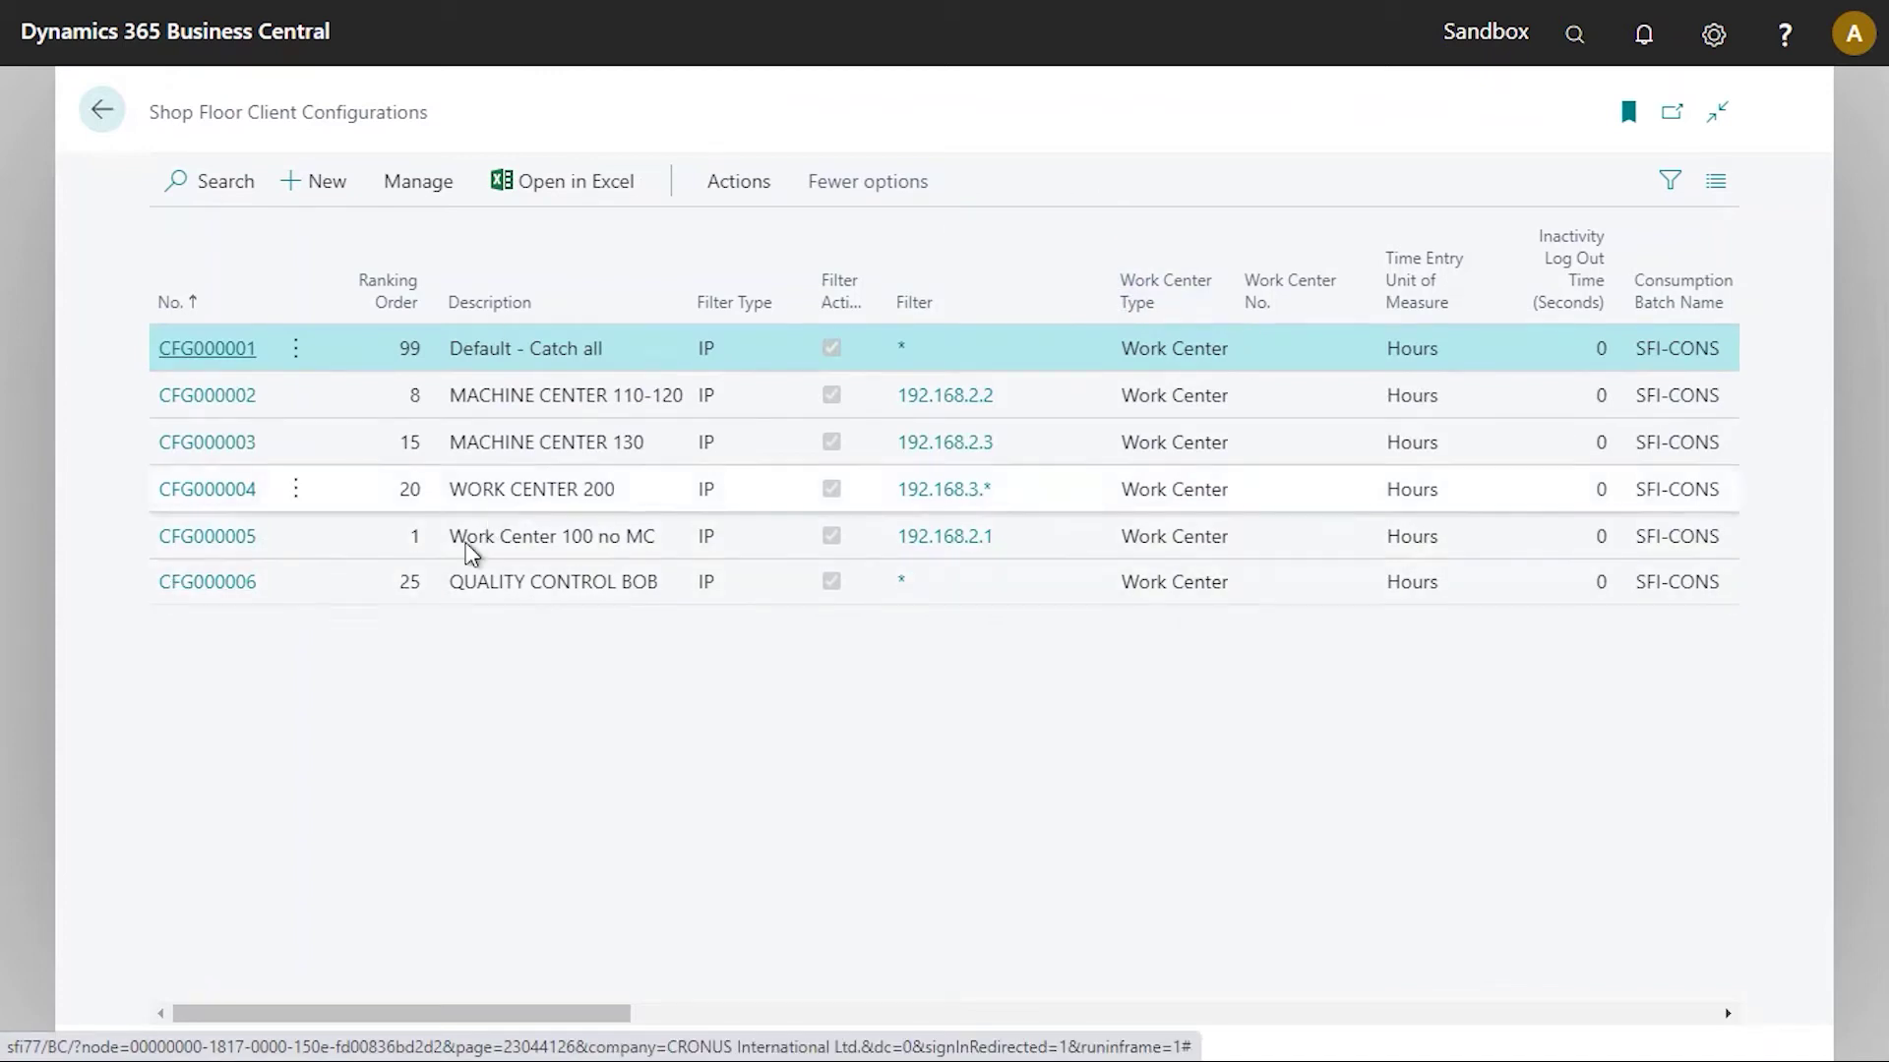
left_click(229, 590)
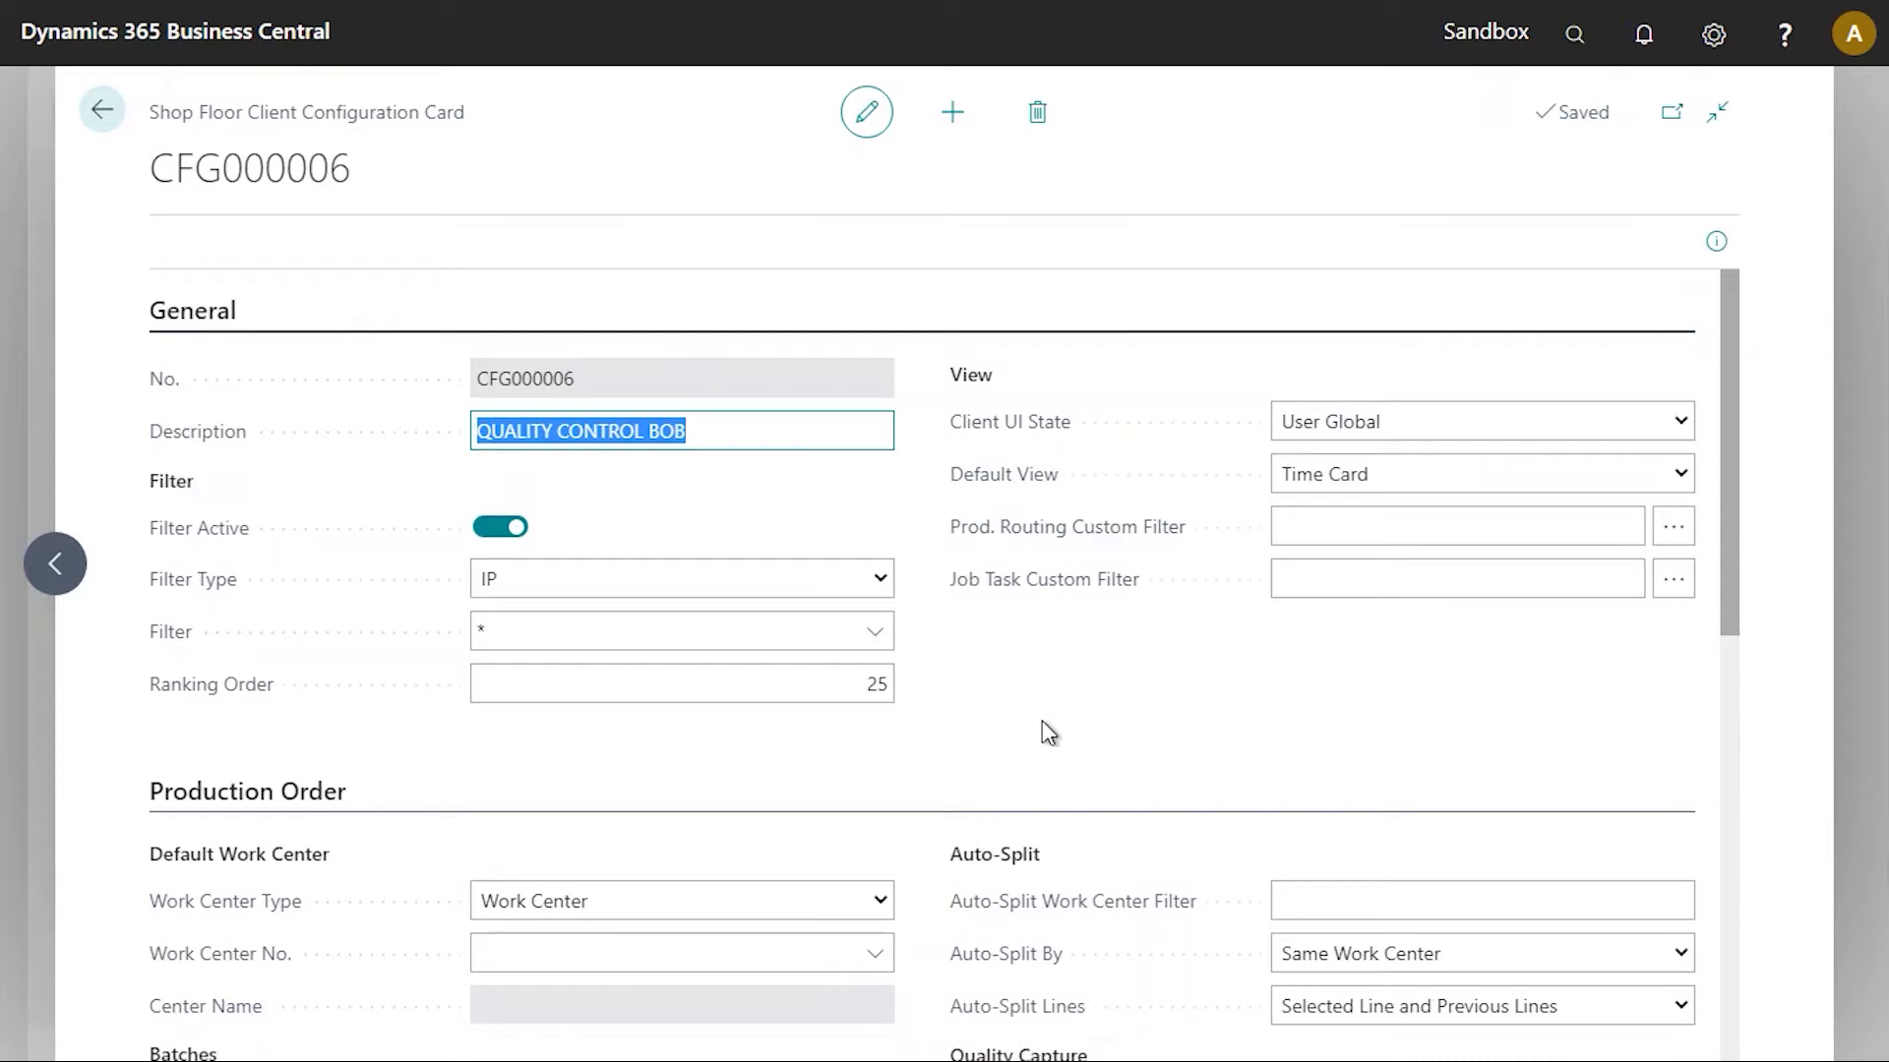
scroll(1047, 724, "down", 3)
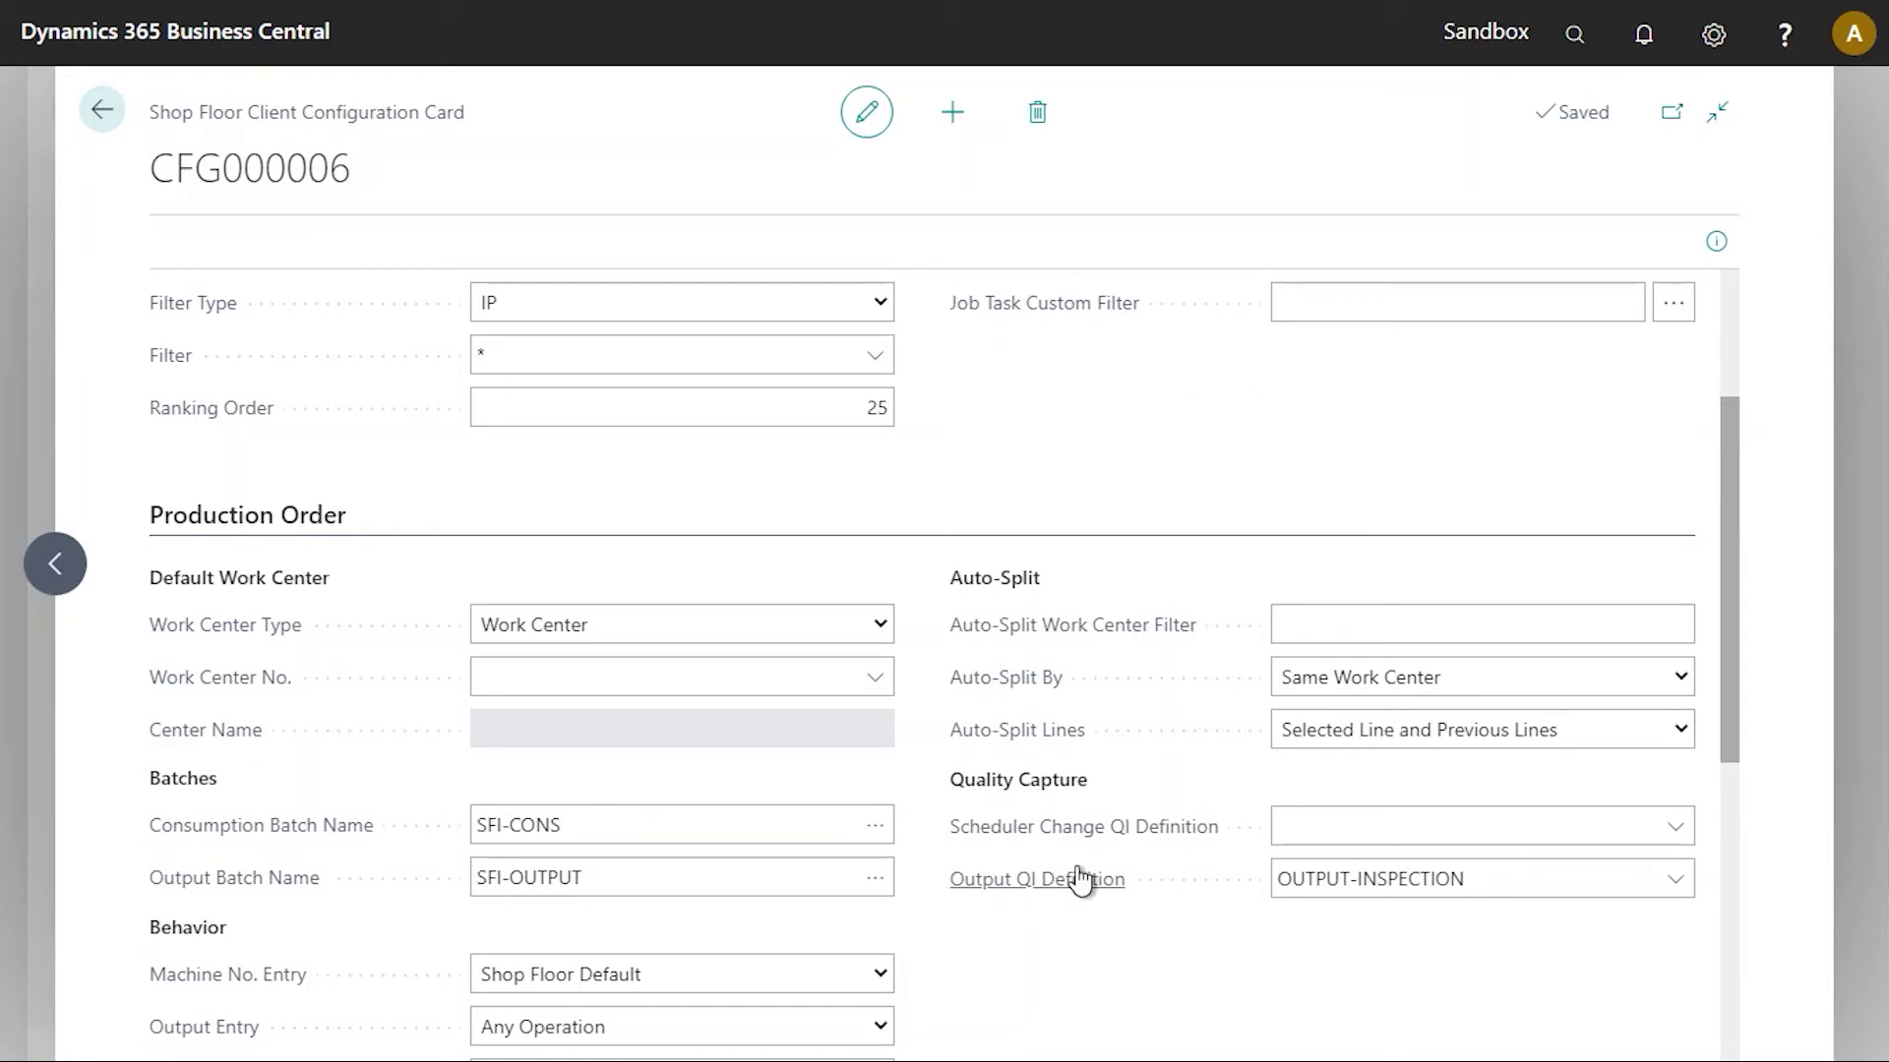
mouse_move(1053, 886)
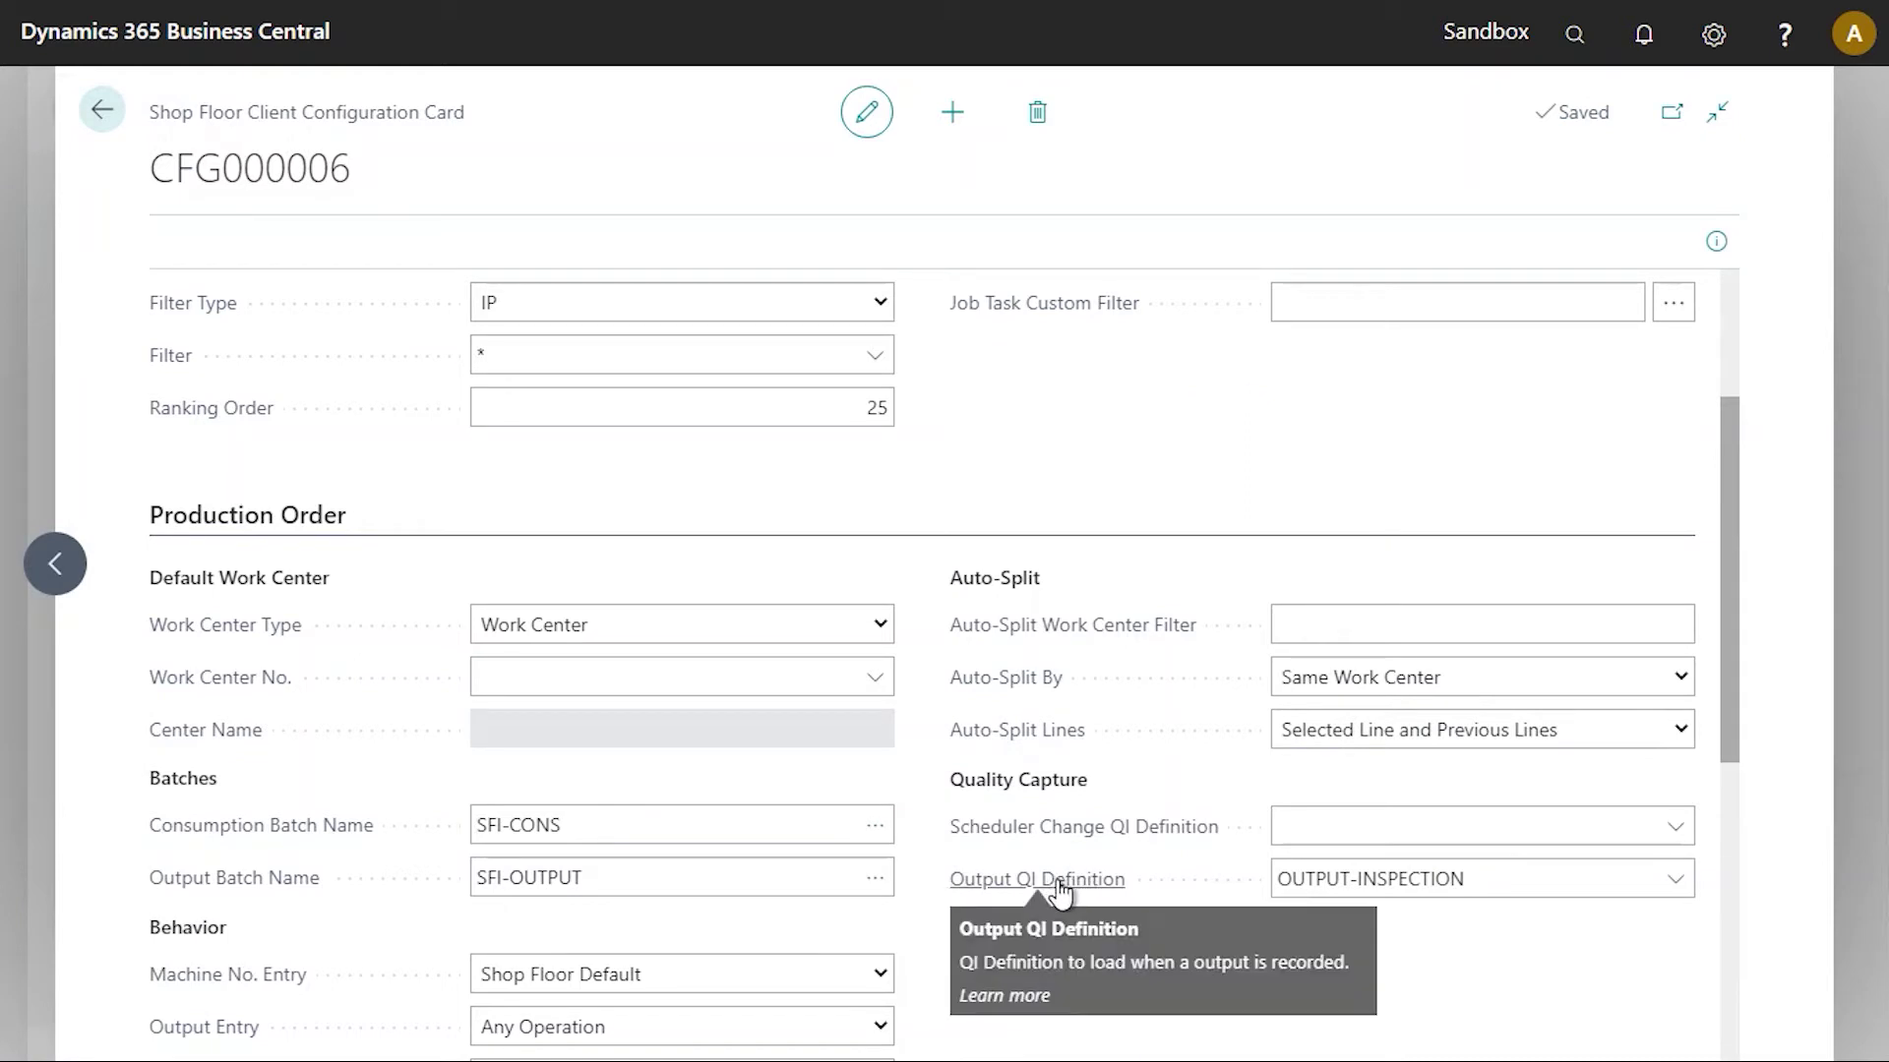
left_click(1479, 883)
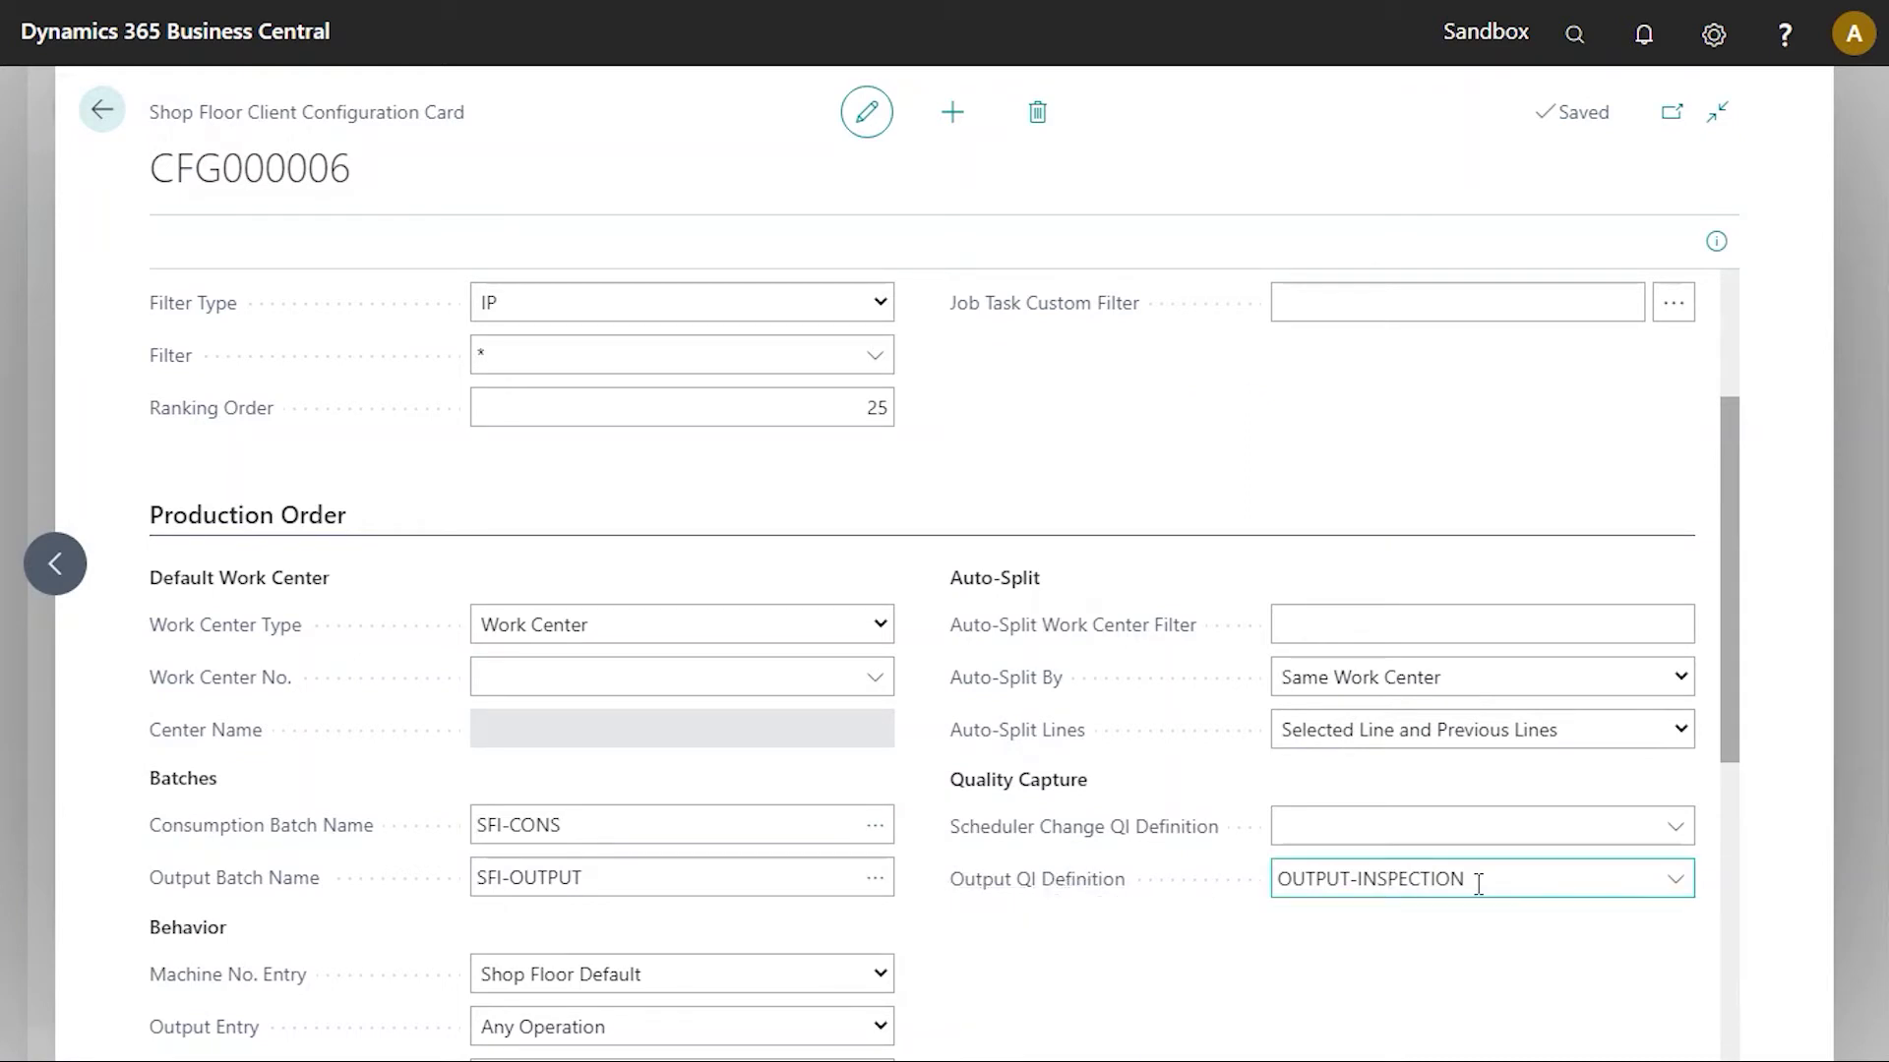
left_click(1672, 882)
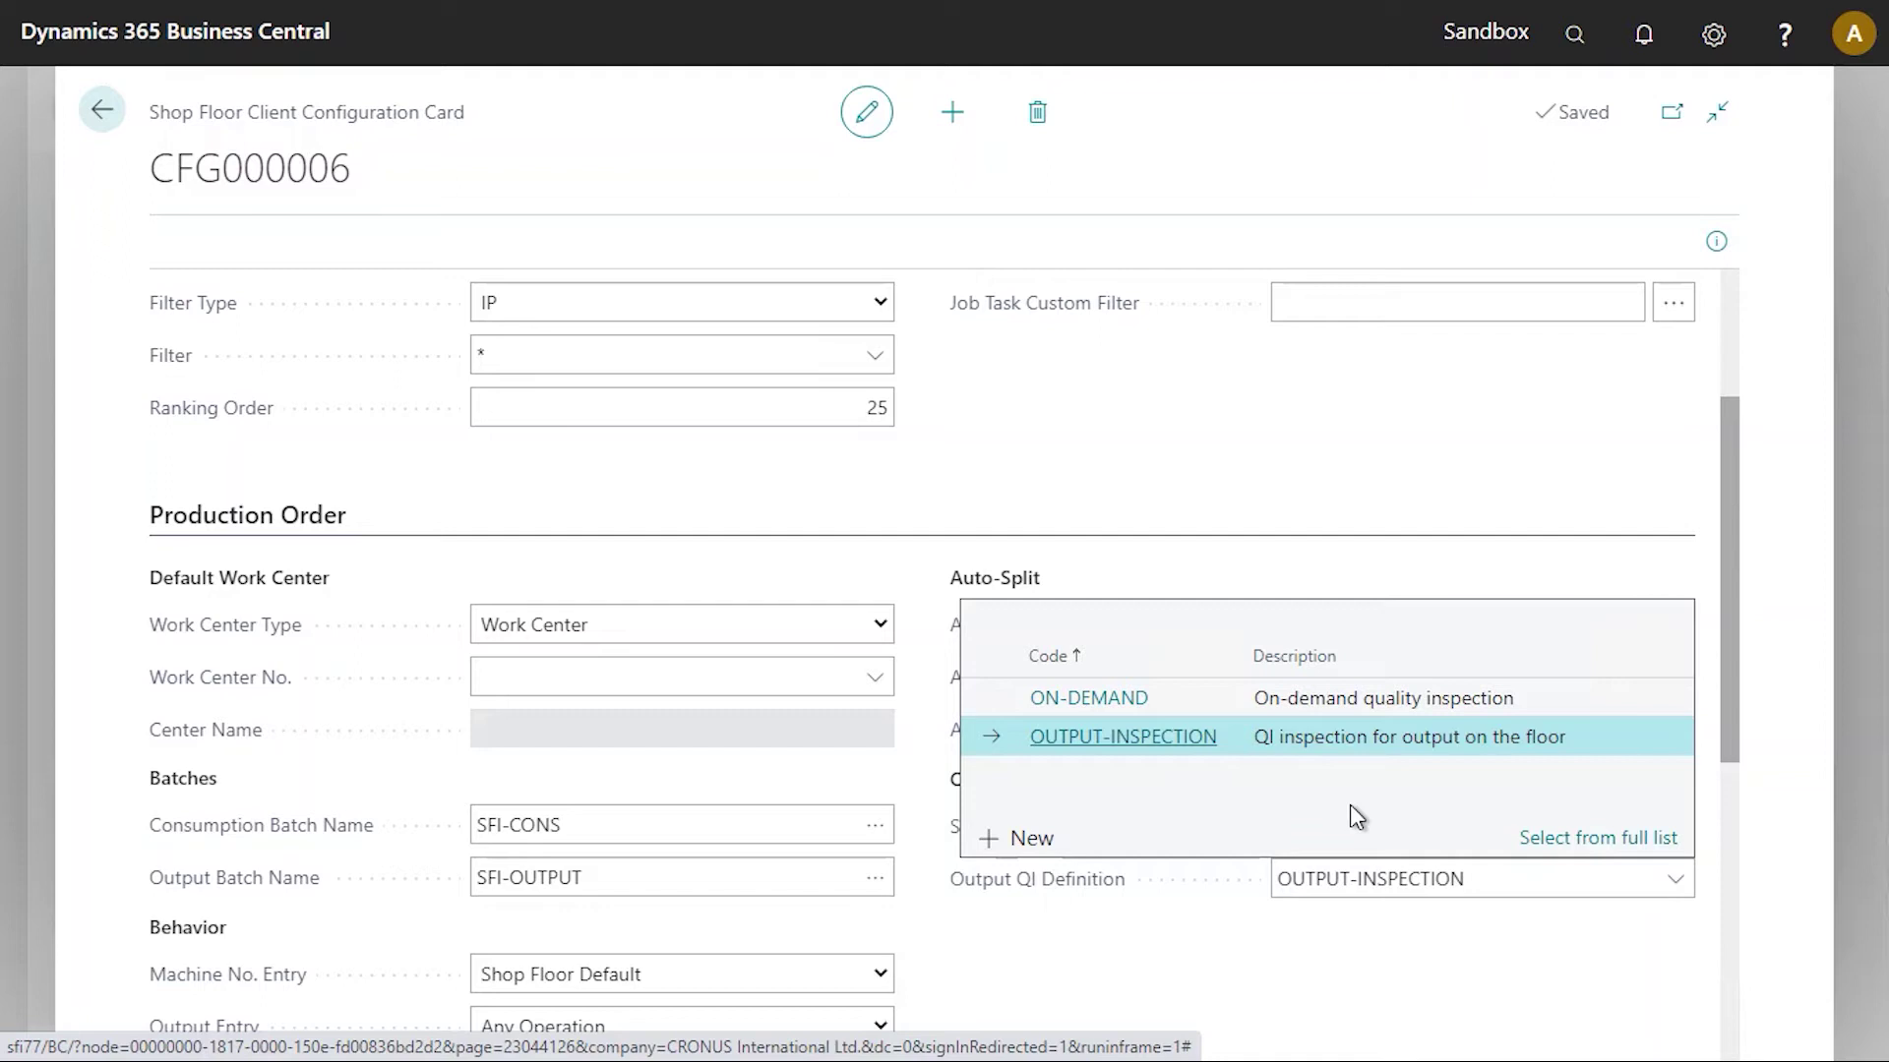
left_click(1403, 912)
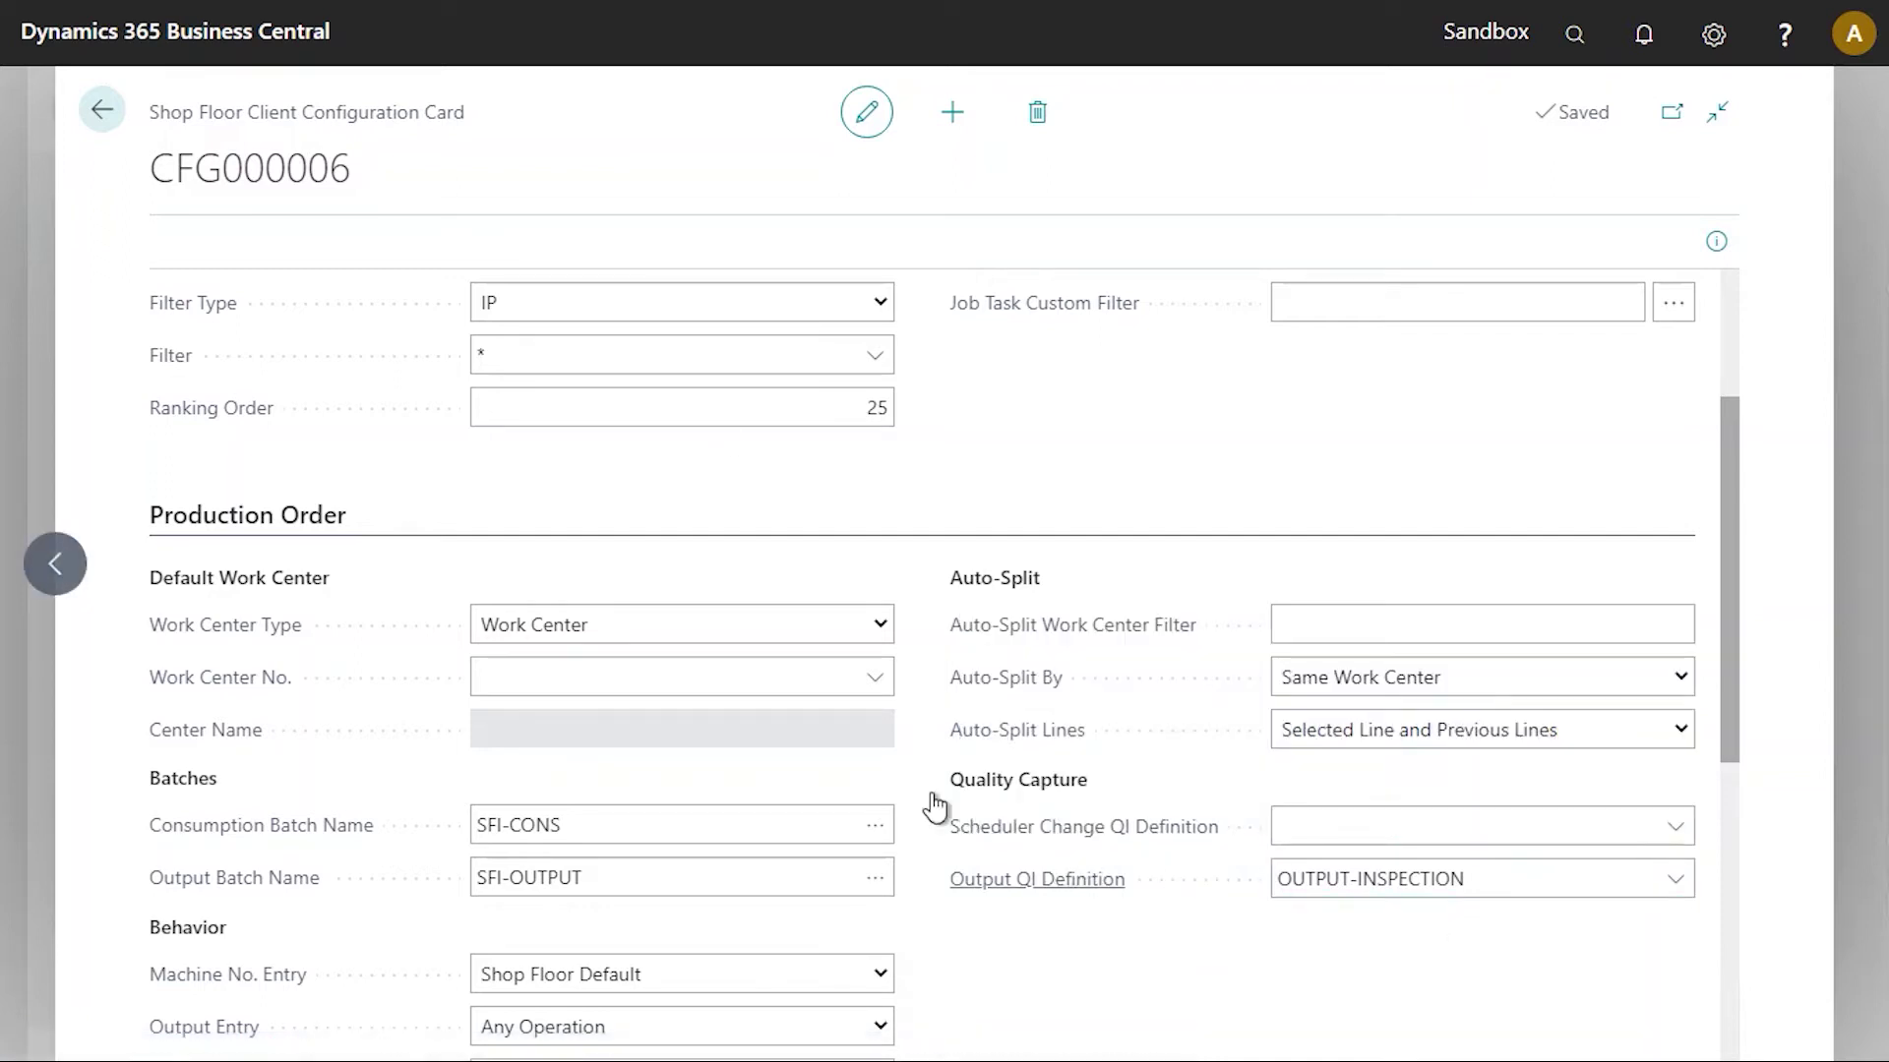
left_click(106, 112)
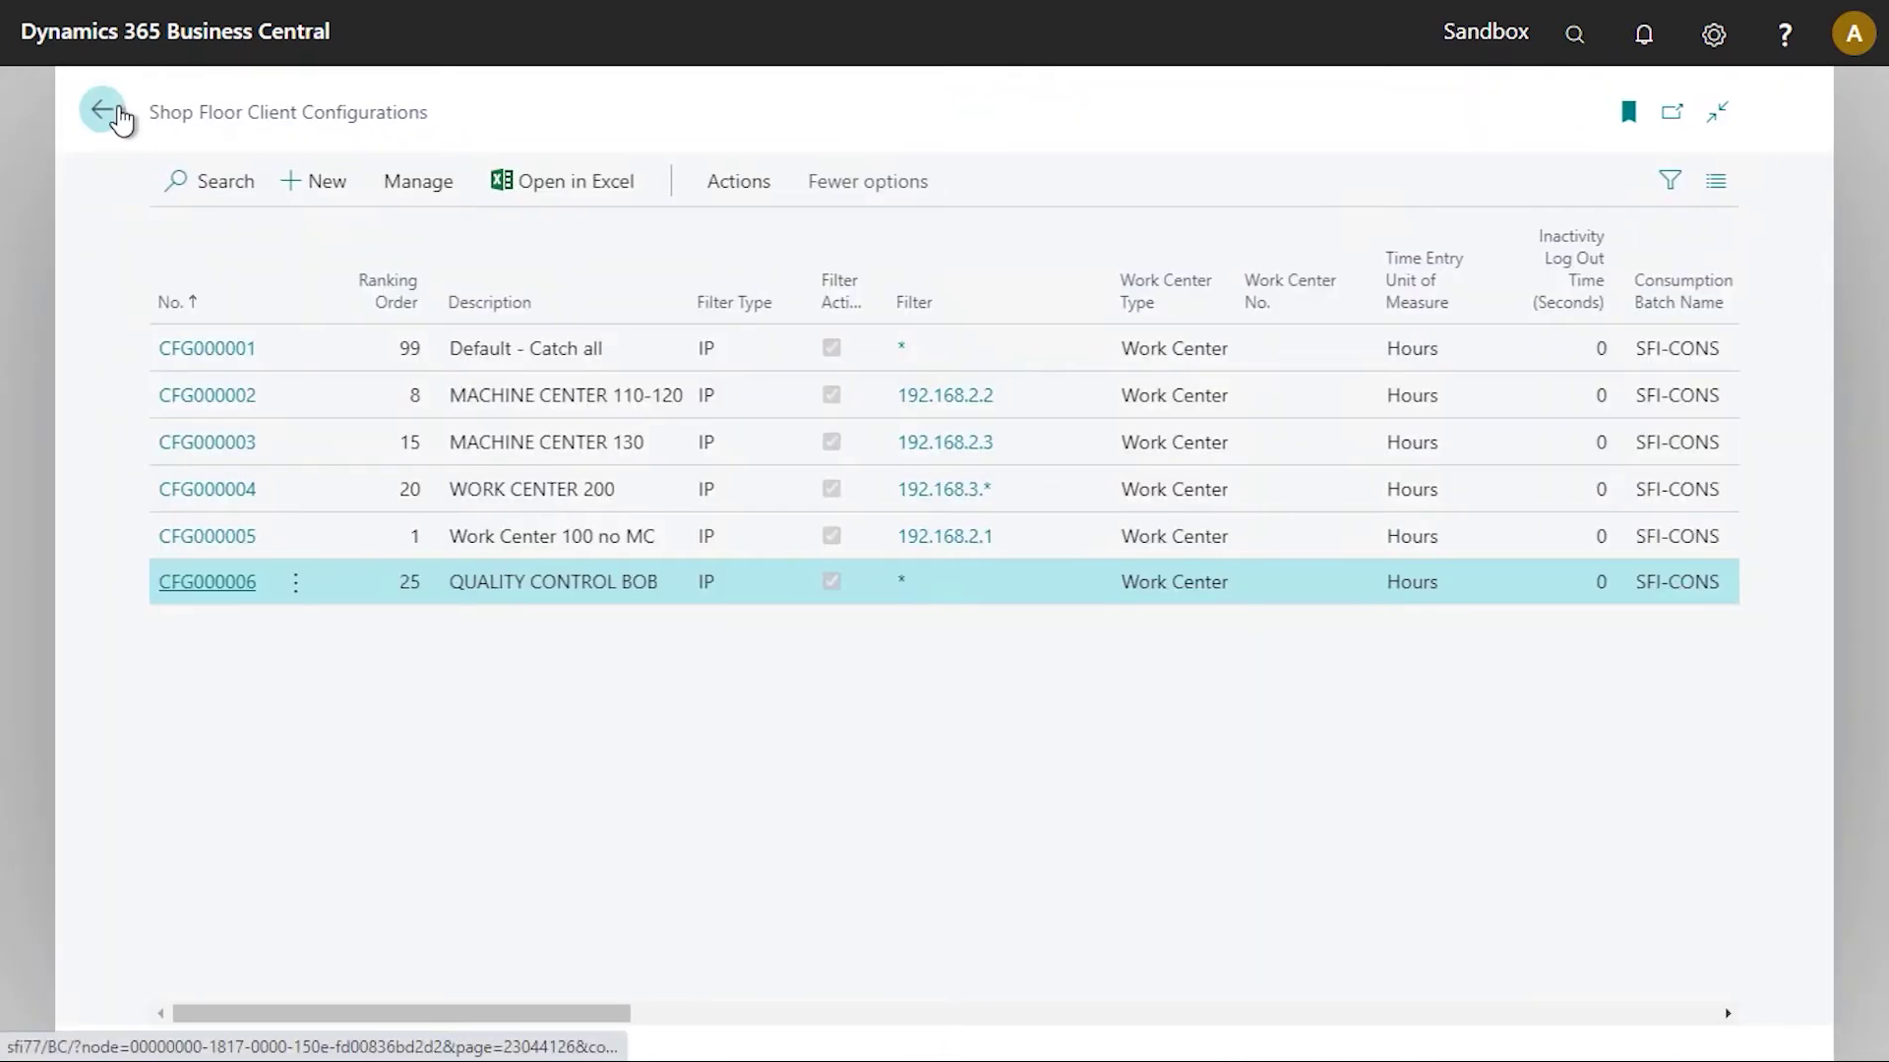
left_click(106, 112)
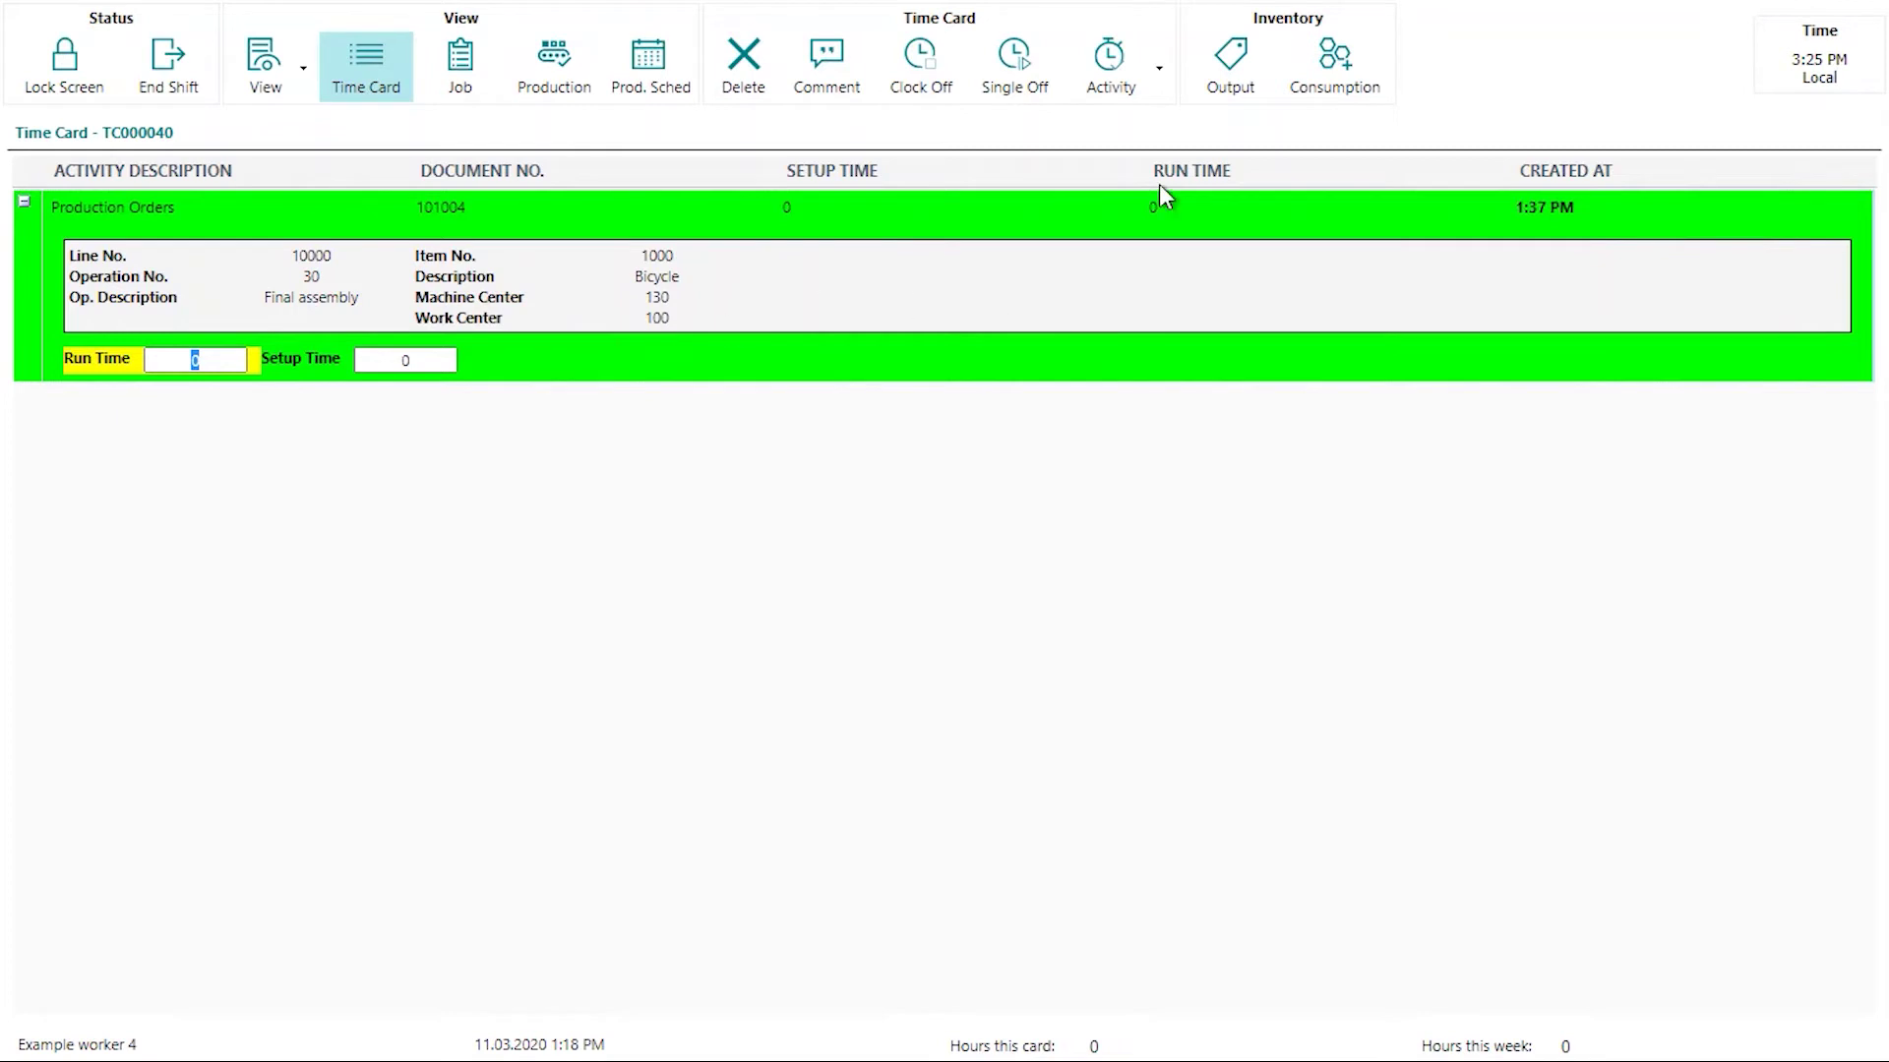
- Start recording output for the operation and review its Length and Visual Pass tests
left_click(1219, 67)
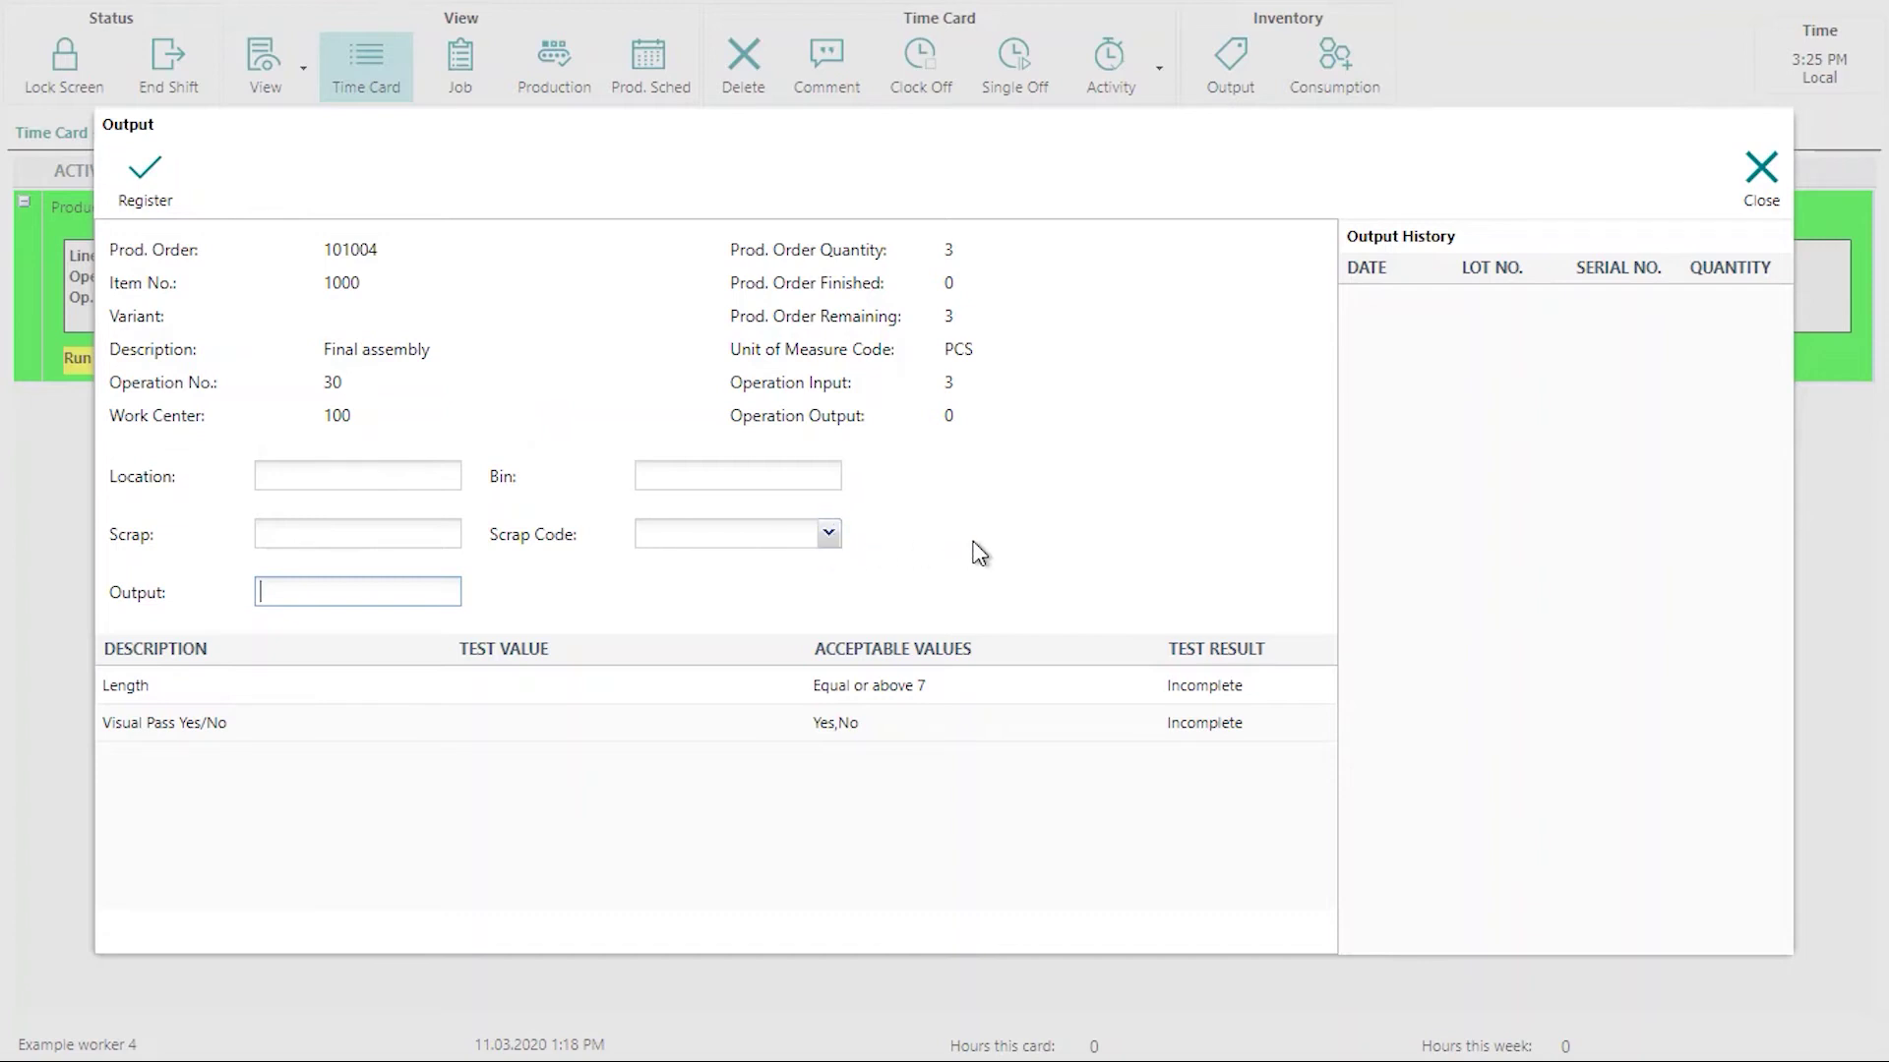
left_click(211, 694)
left_click(241, 723)
left_click(266, 690)
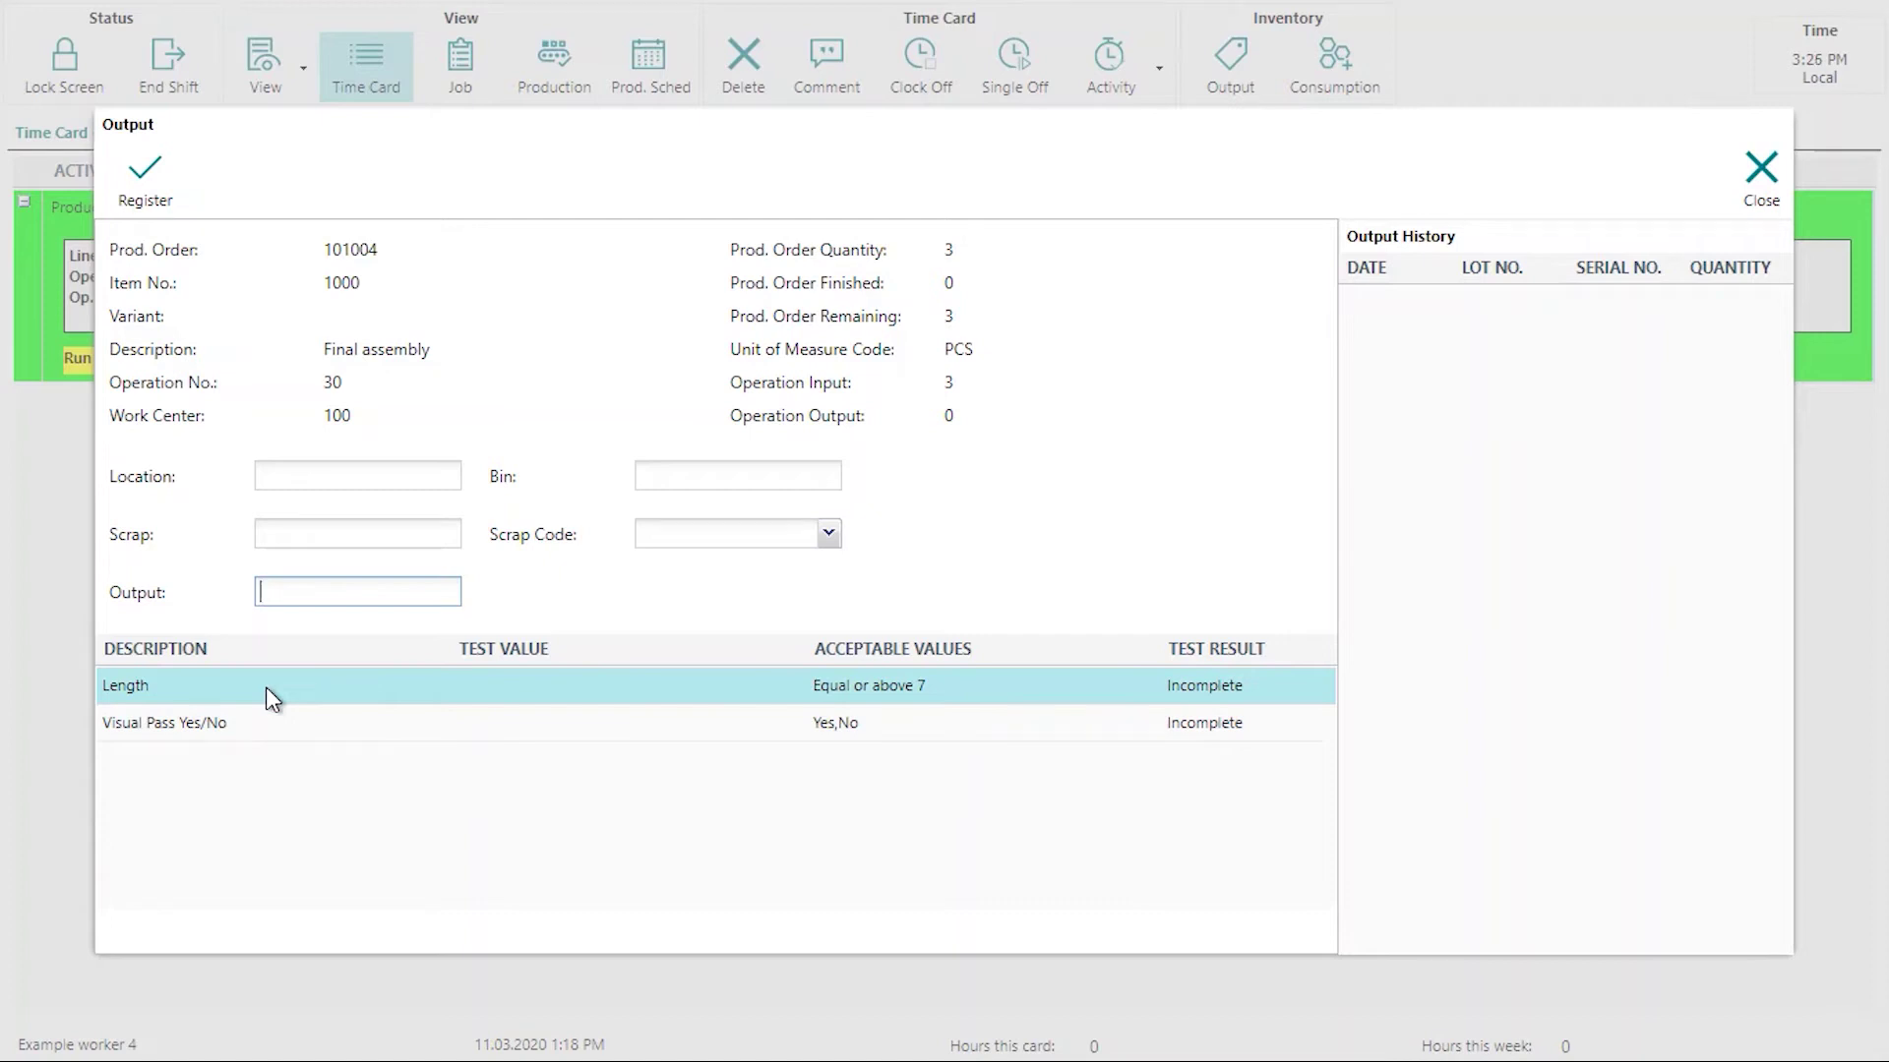
left_click(269, 728)
left_click(311, 692)
left_click(335, 723)
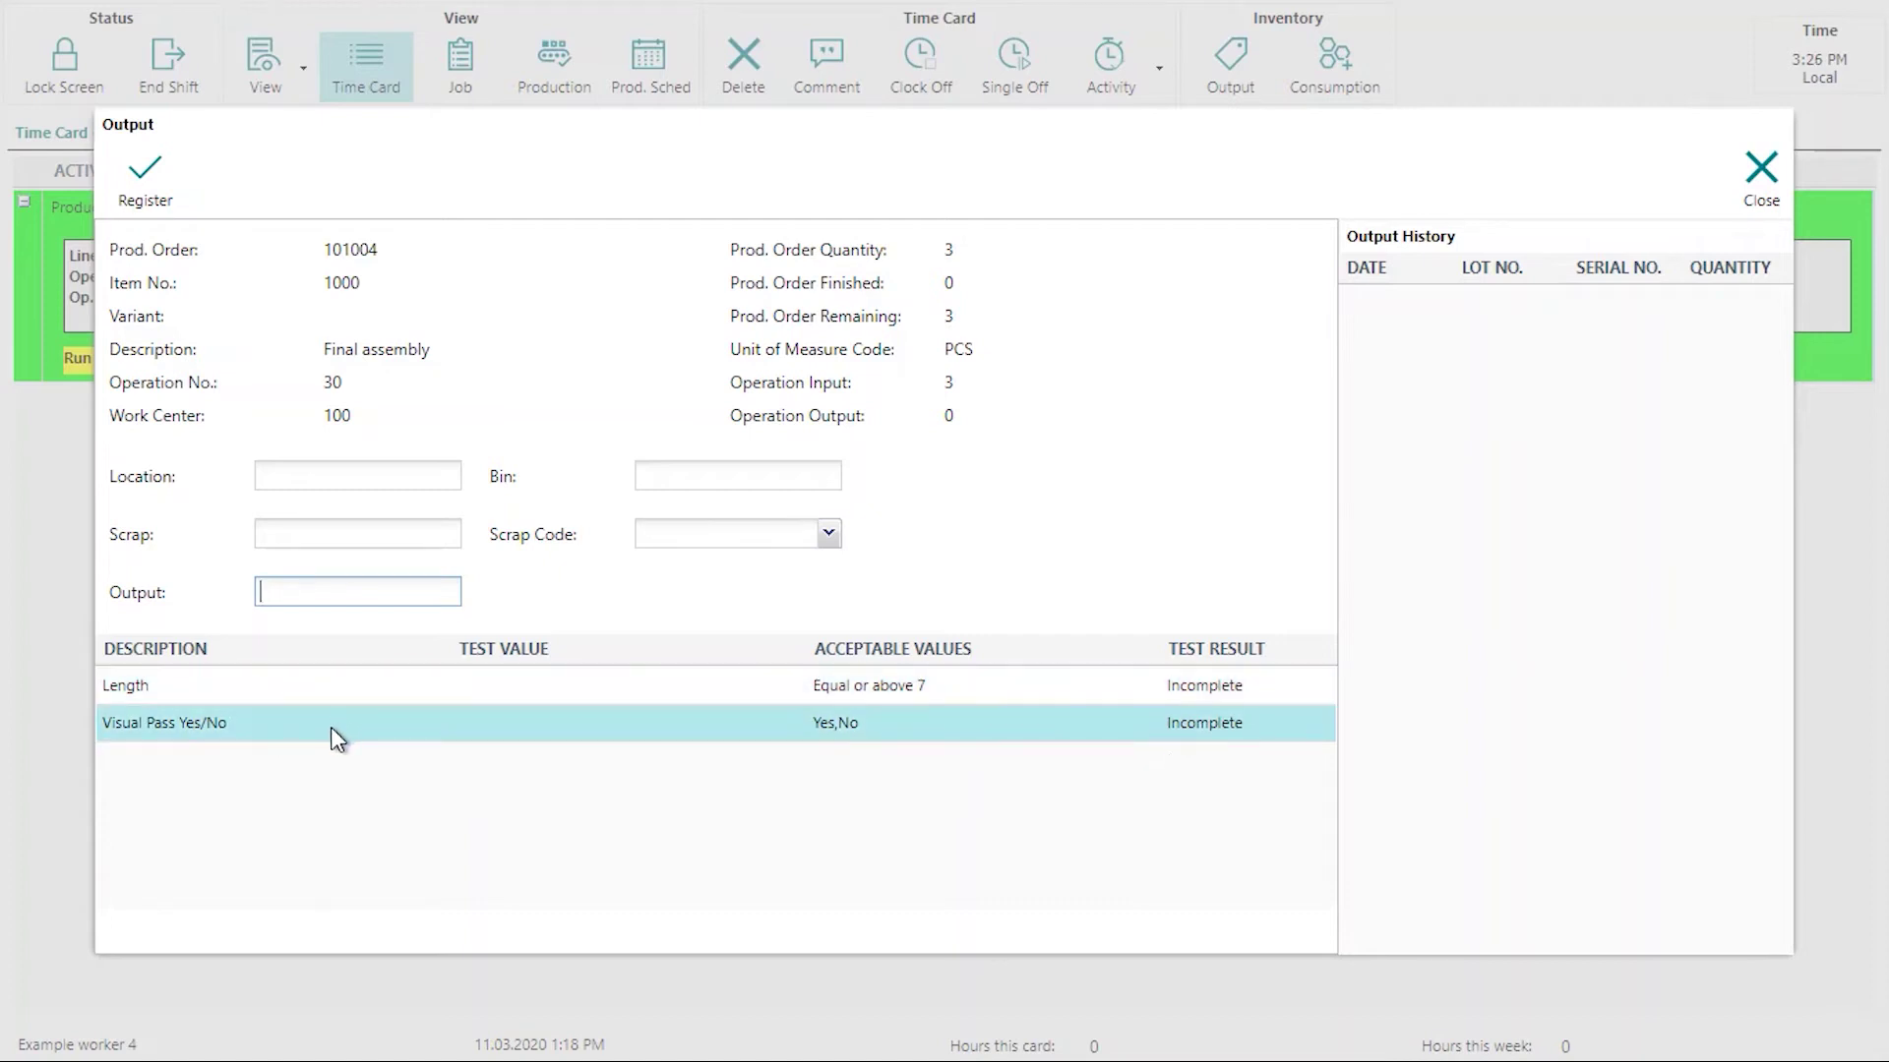
left_click(295, 645)
left_click(300, 594)
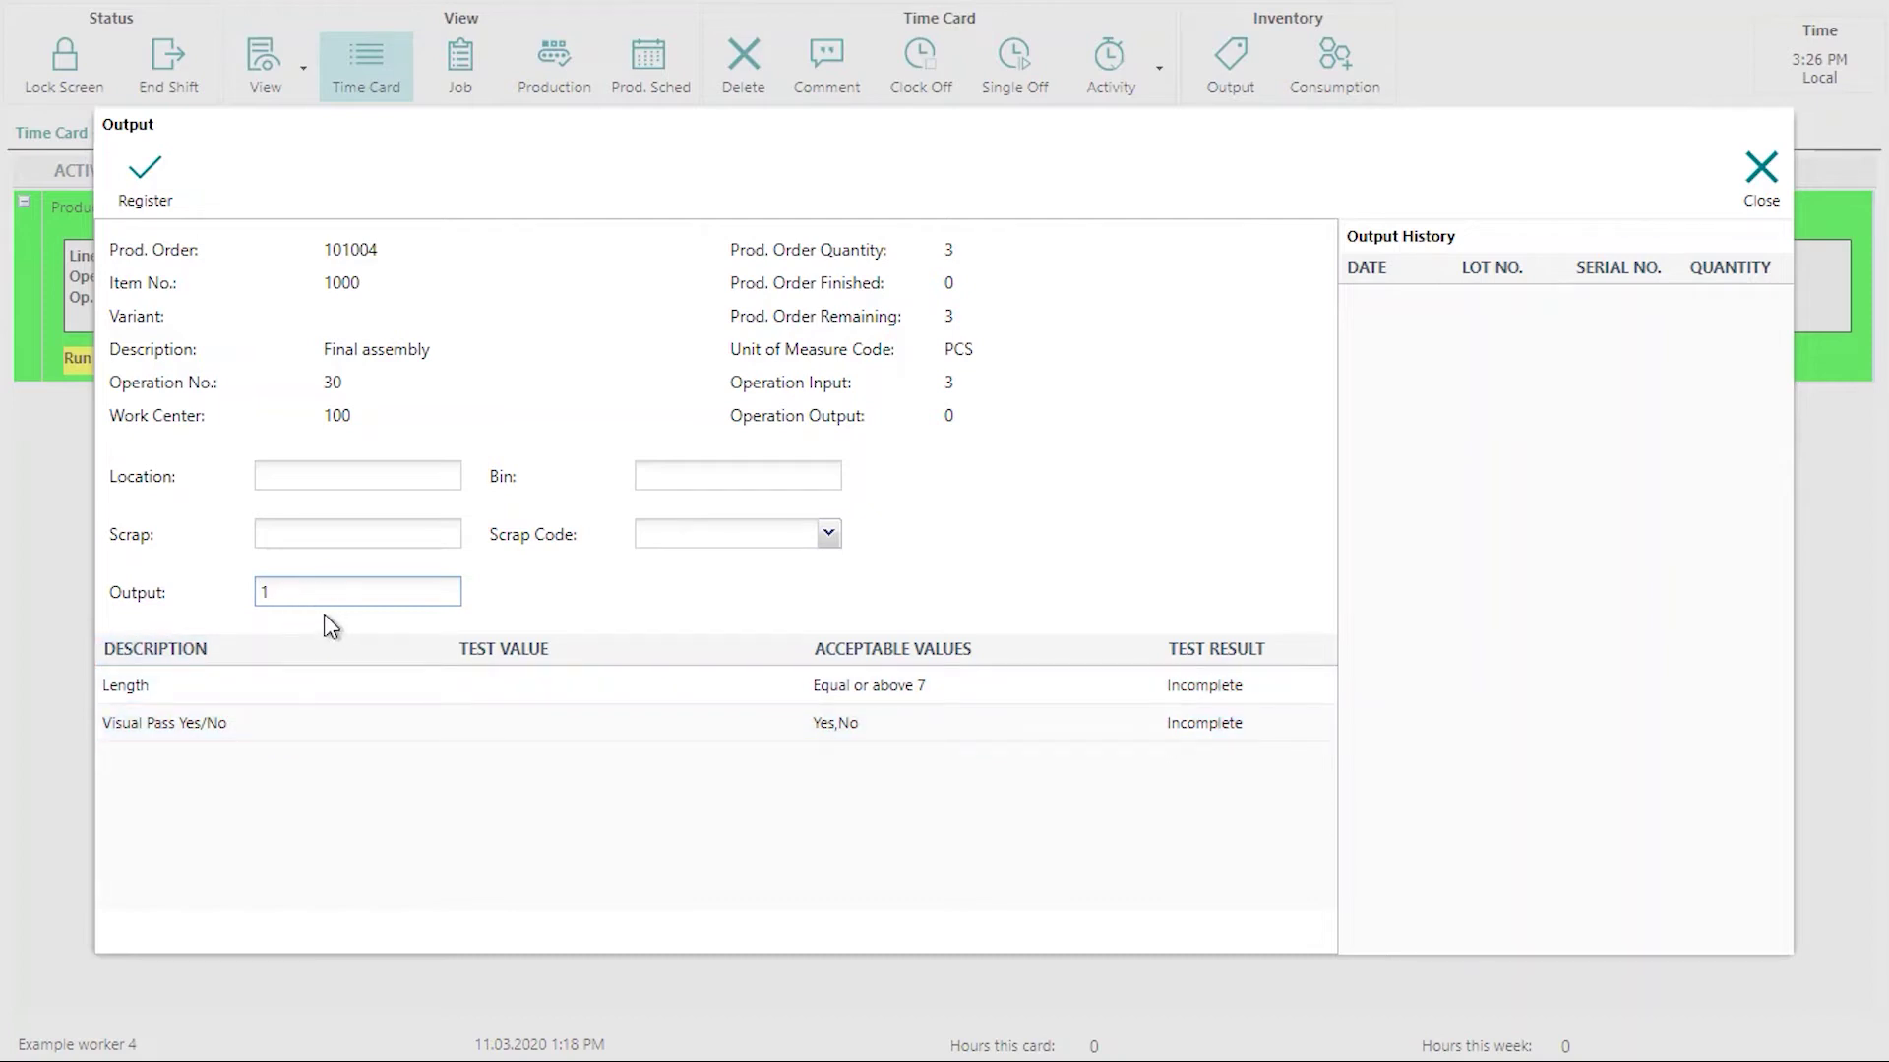
- Enter Length 6 and Visual Pass No, then register and confirm 1 output of item 1000
left_click(521, 688)
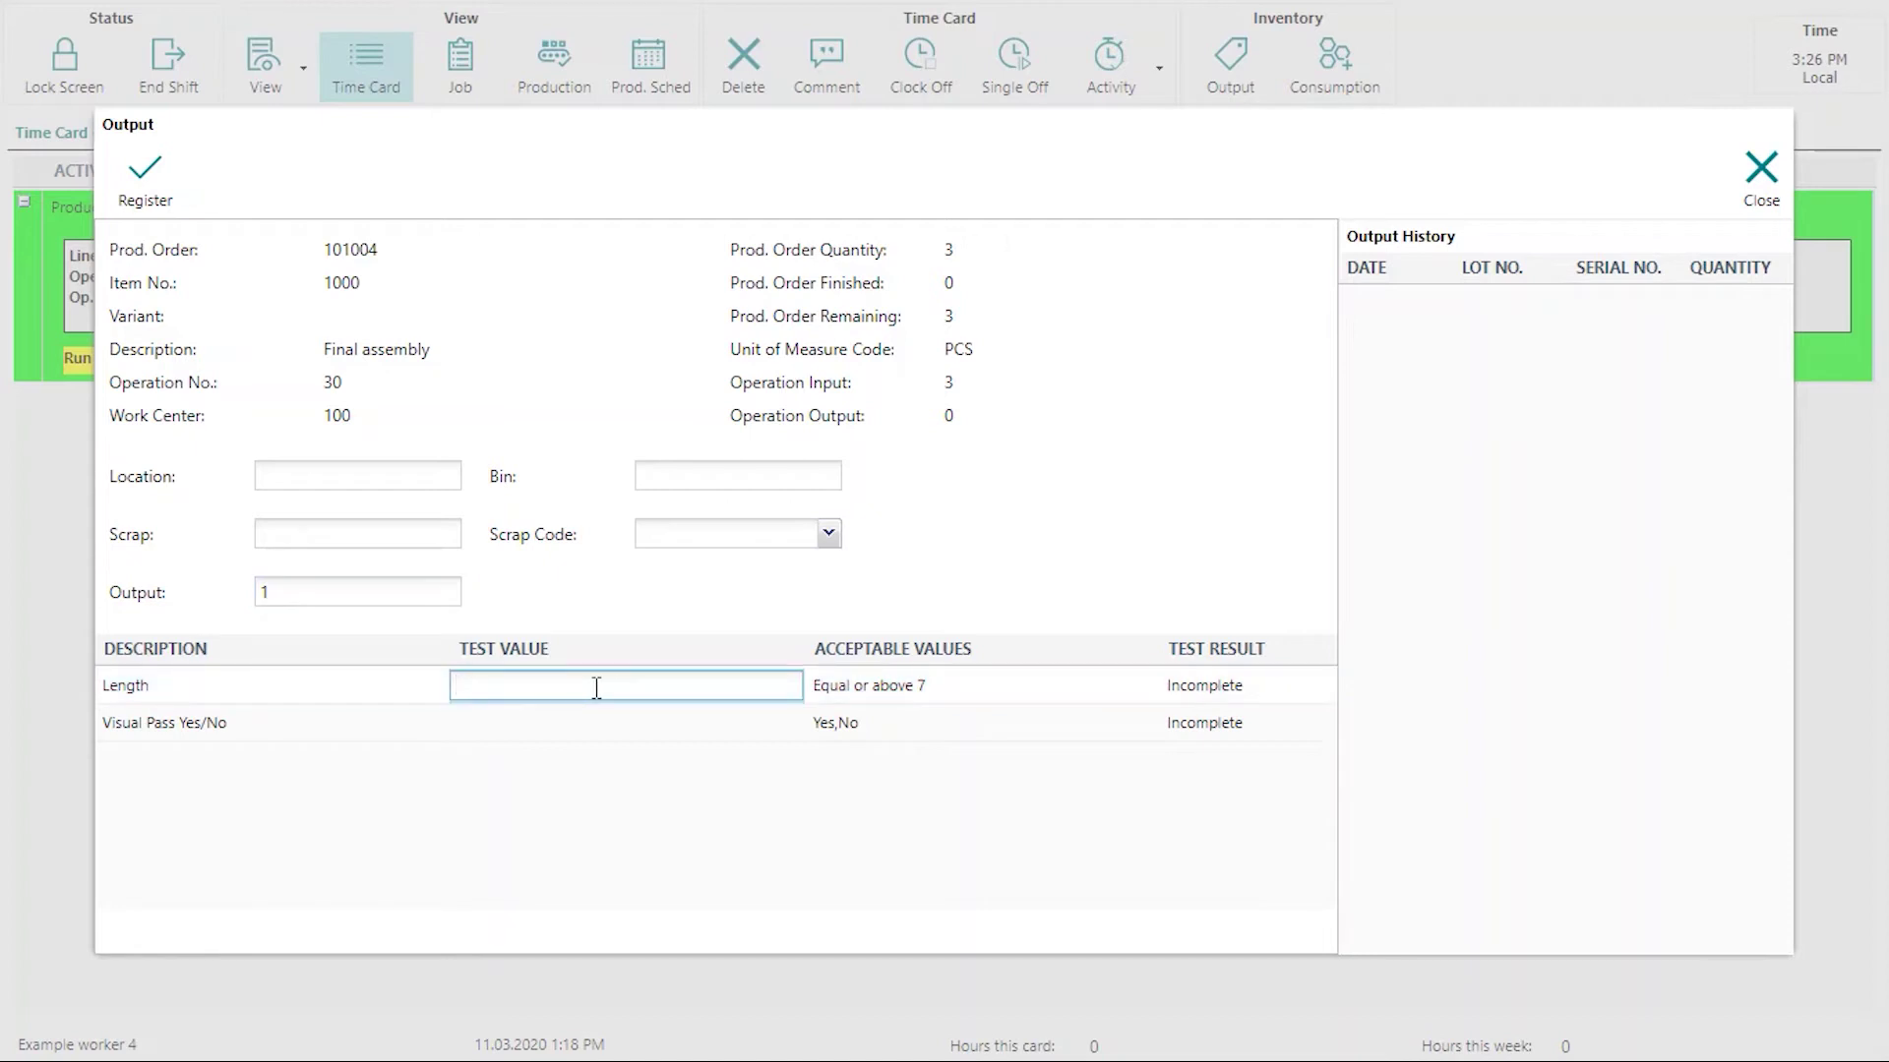
type("6")
left_click(576, 726)
left_click(466, 726)
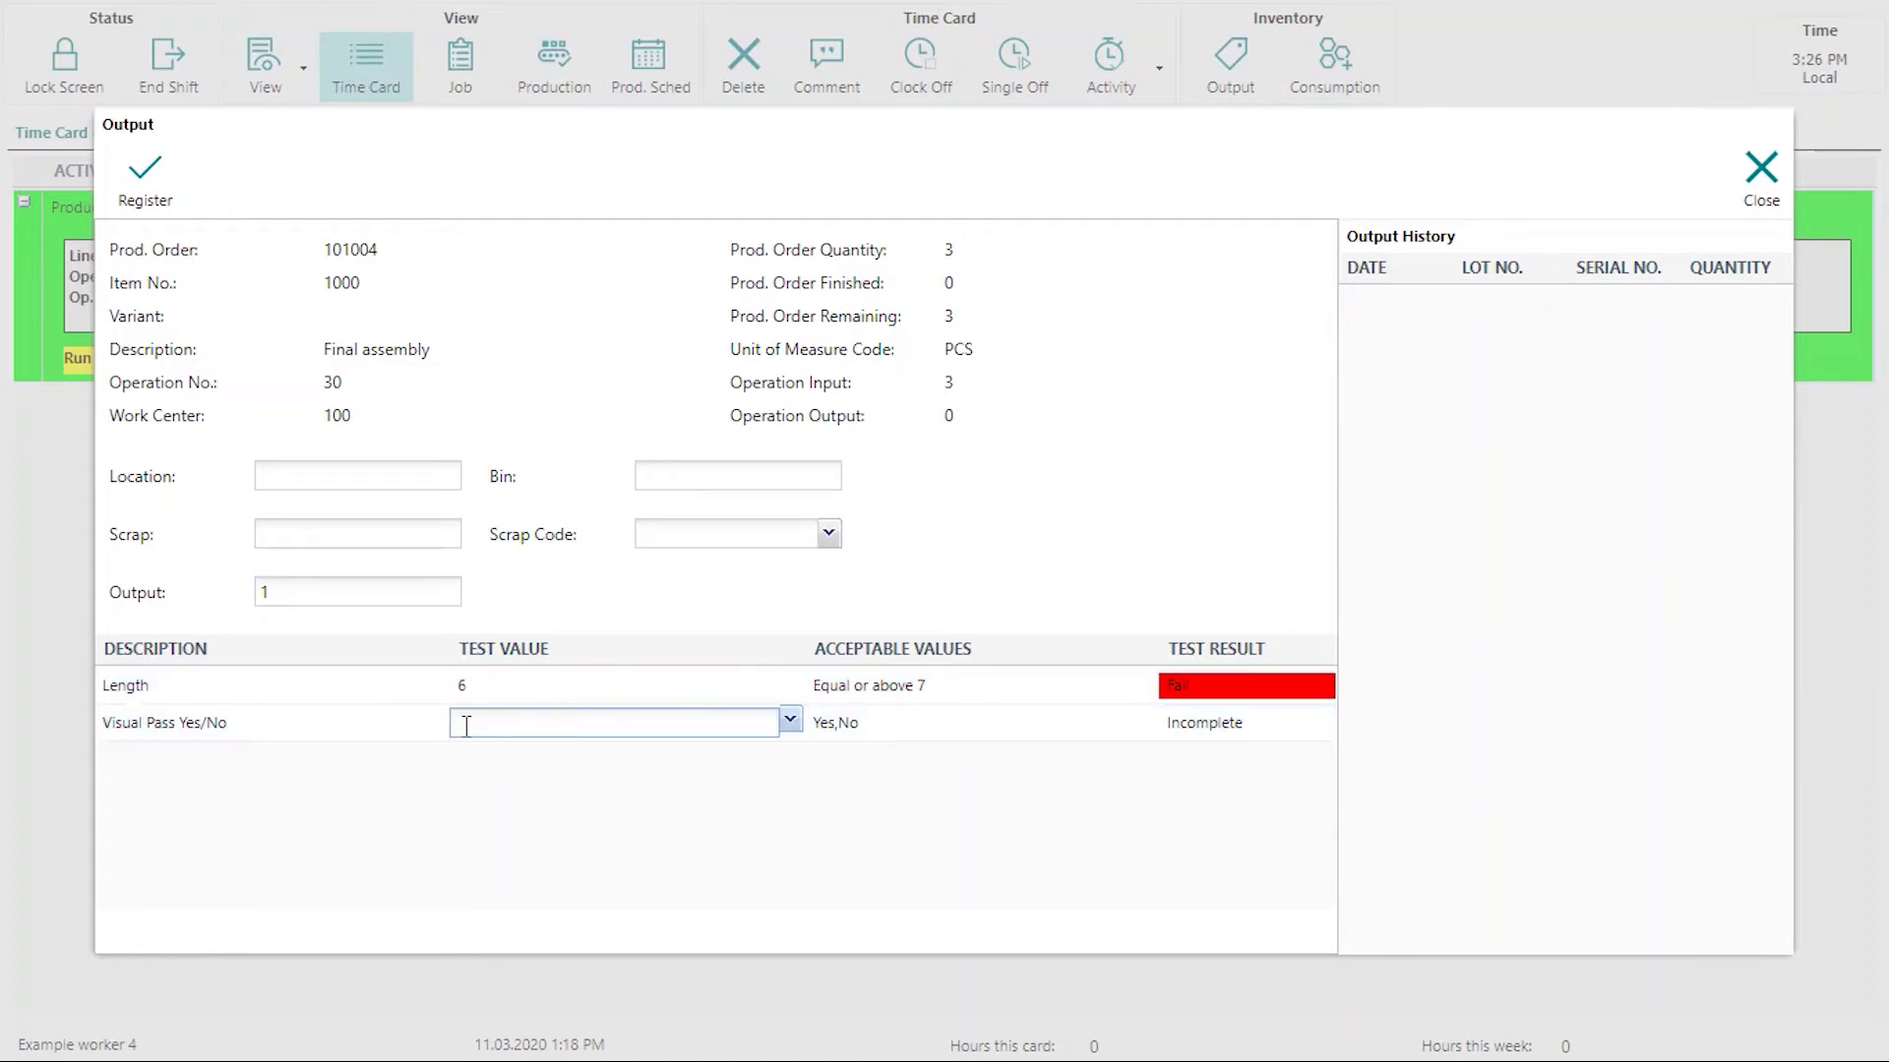
left_click(789, 720)
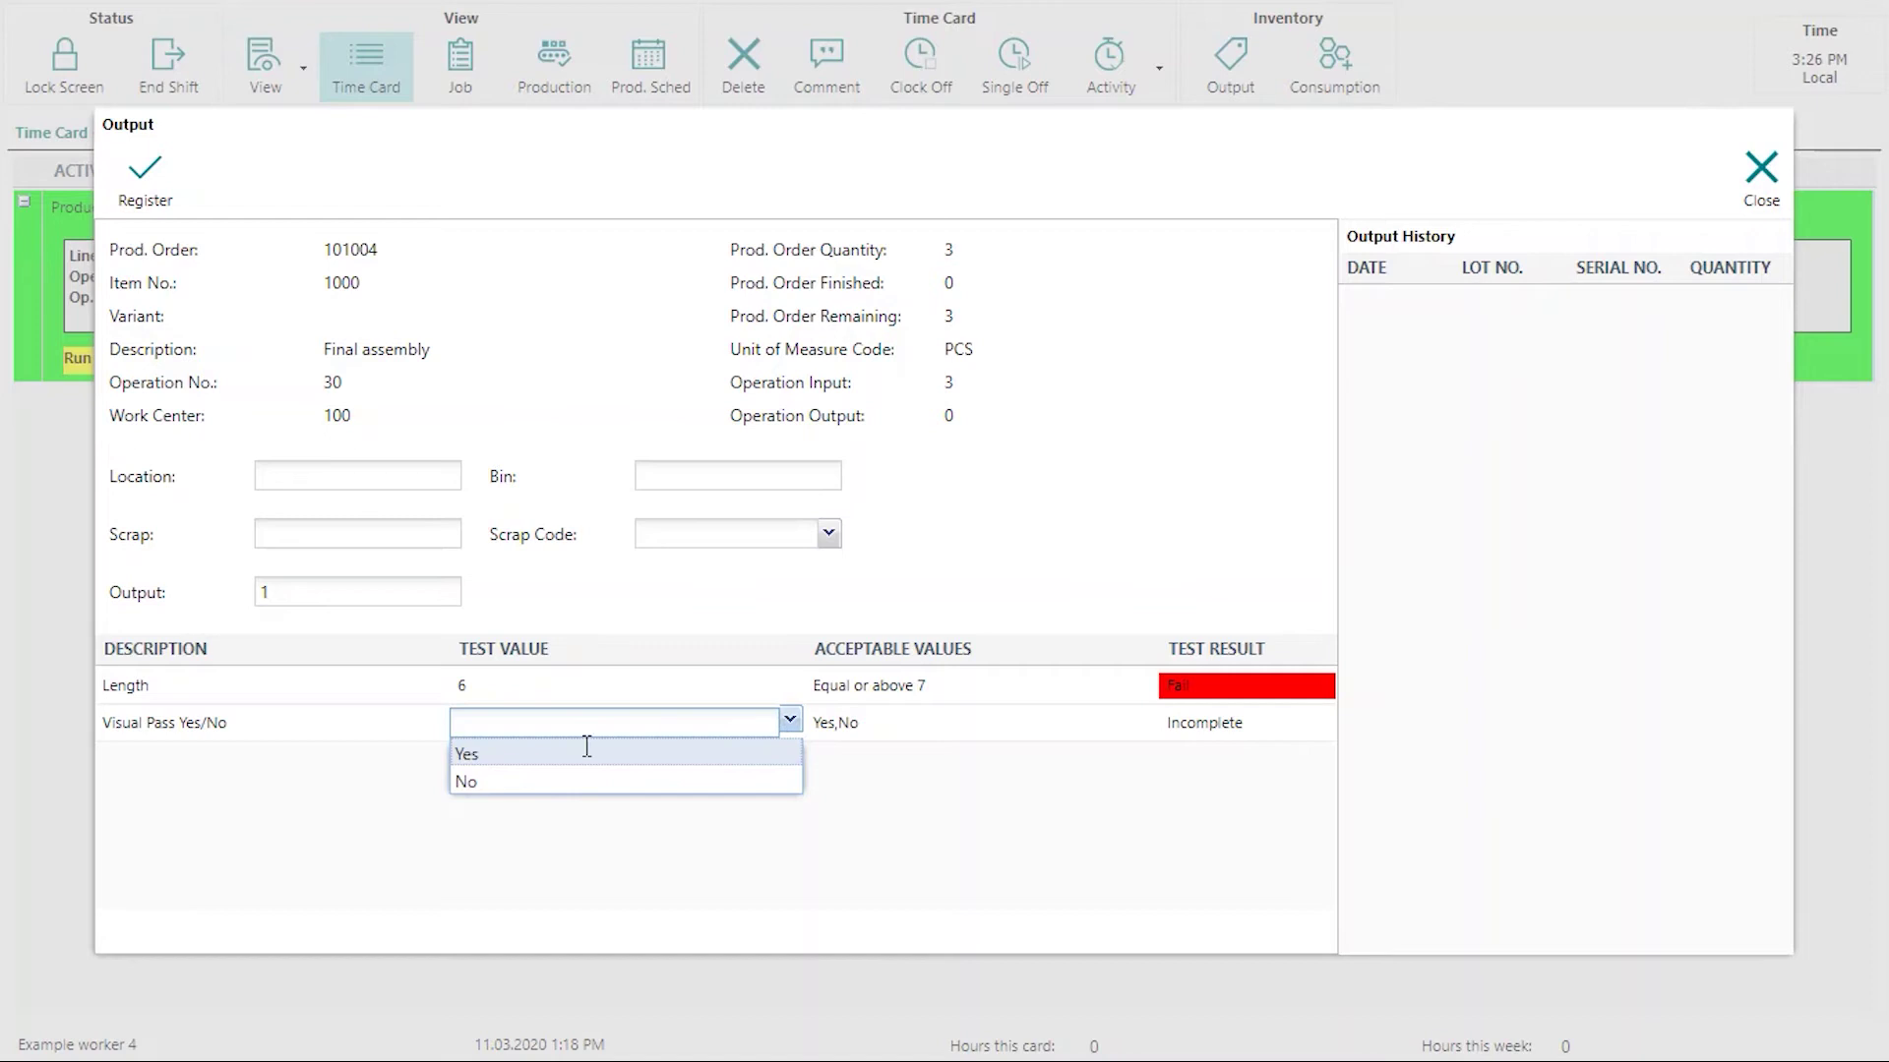
left_click(519, 789)
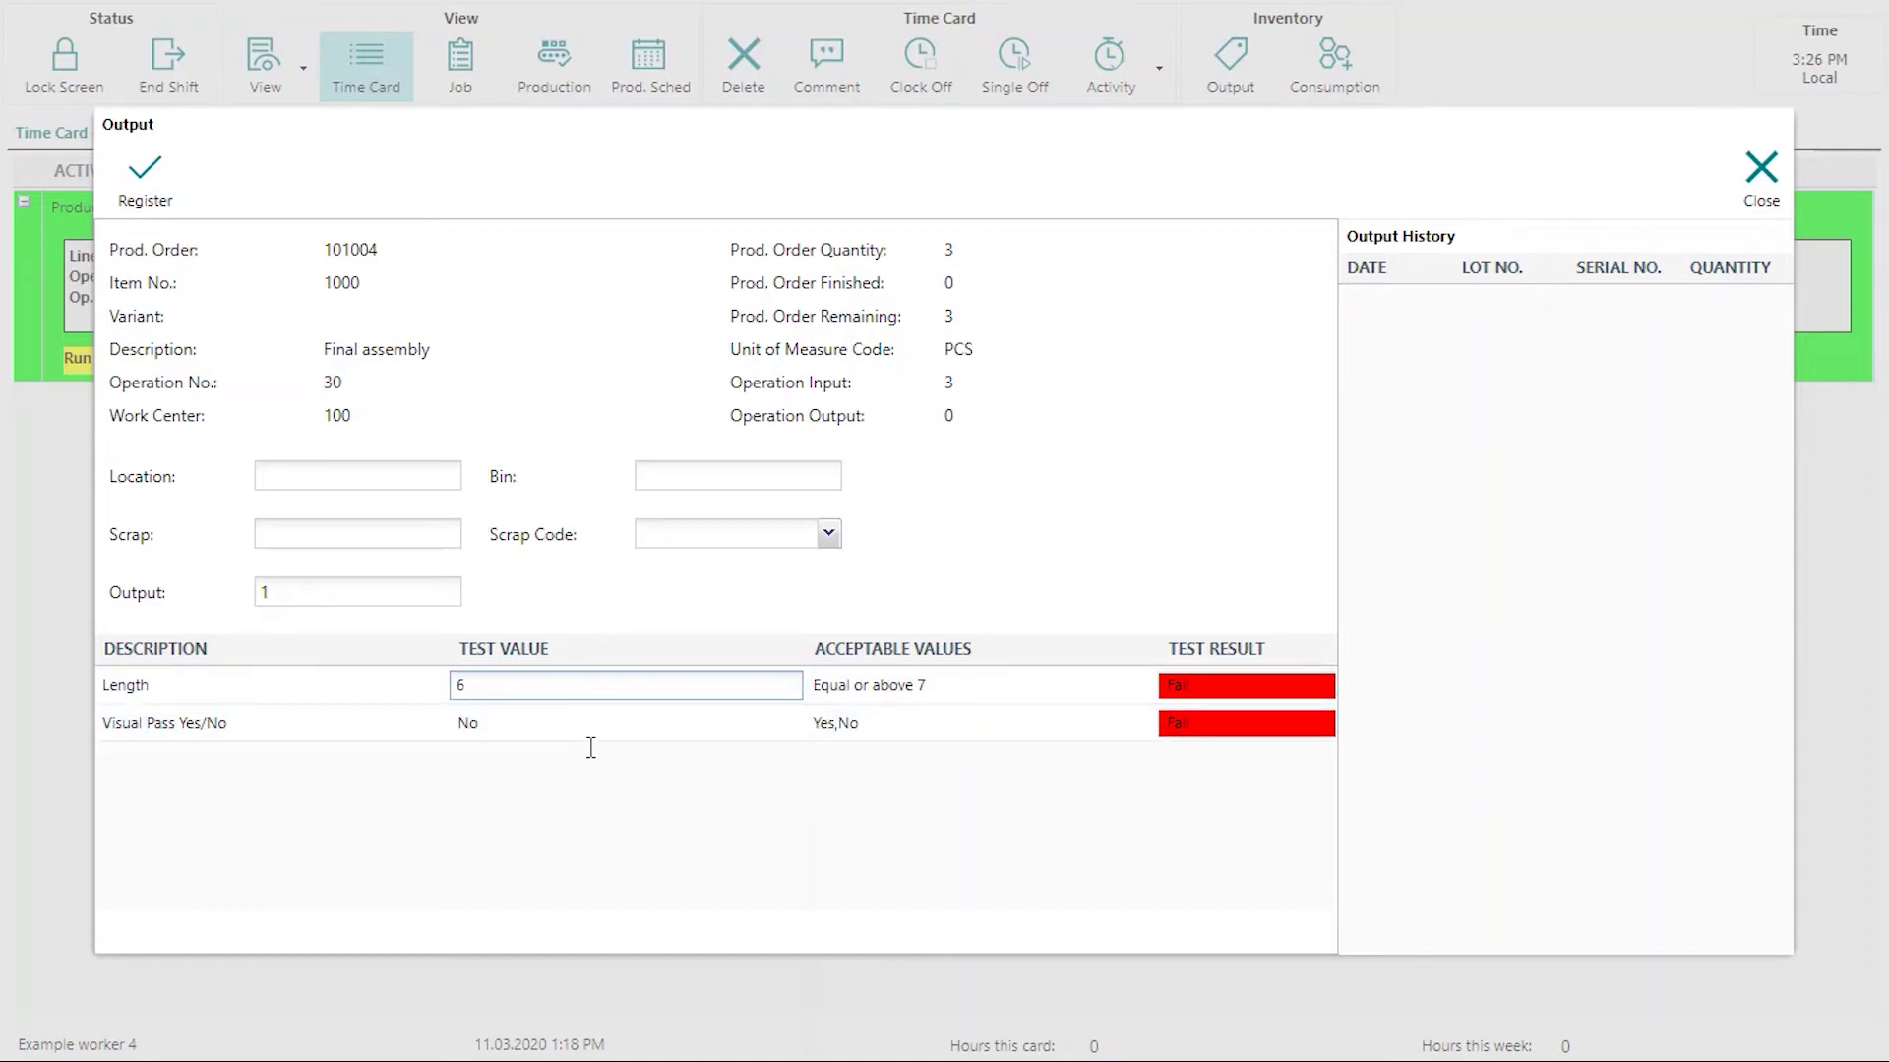
left_click(630, 737)
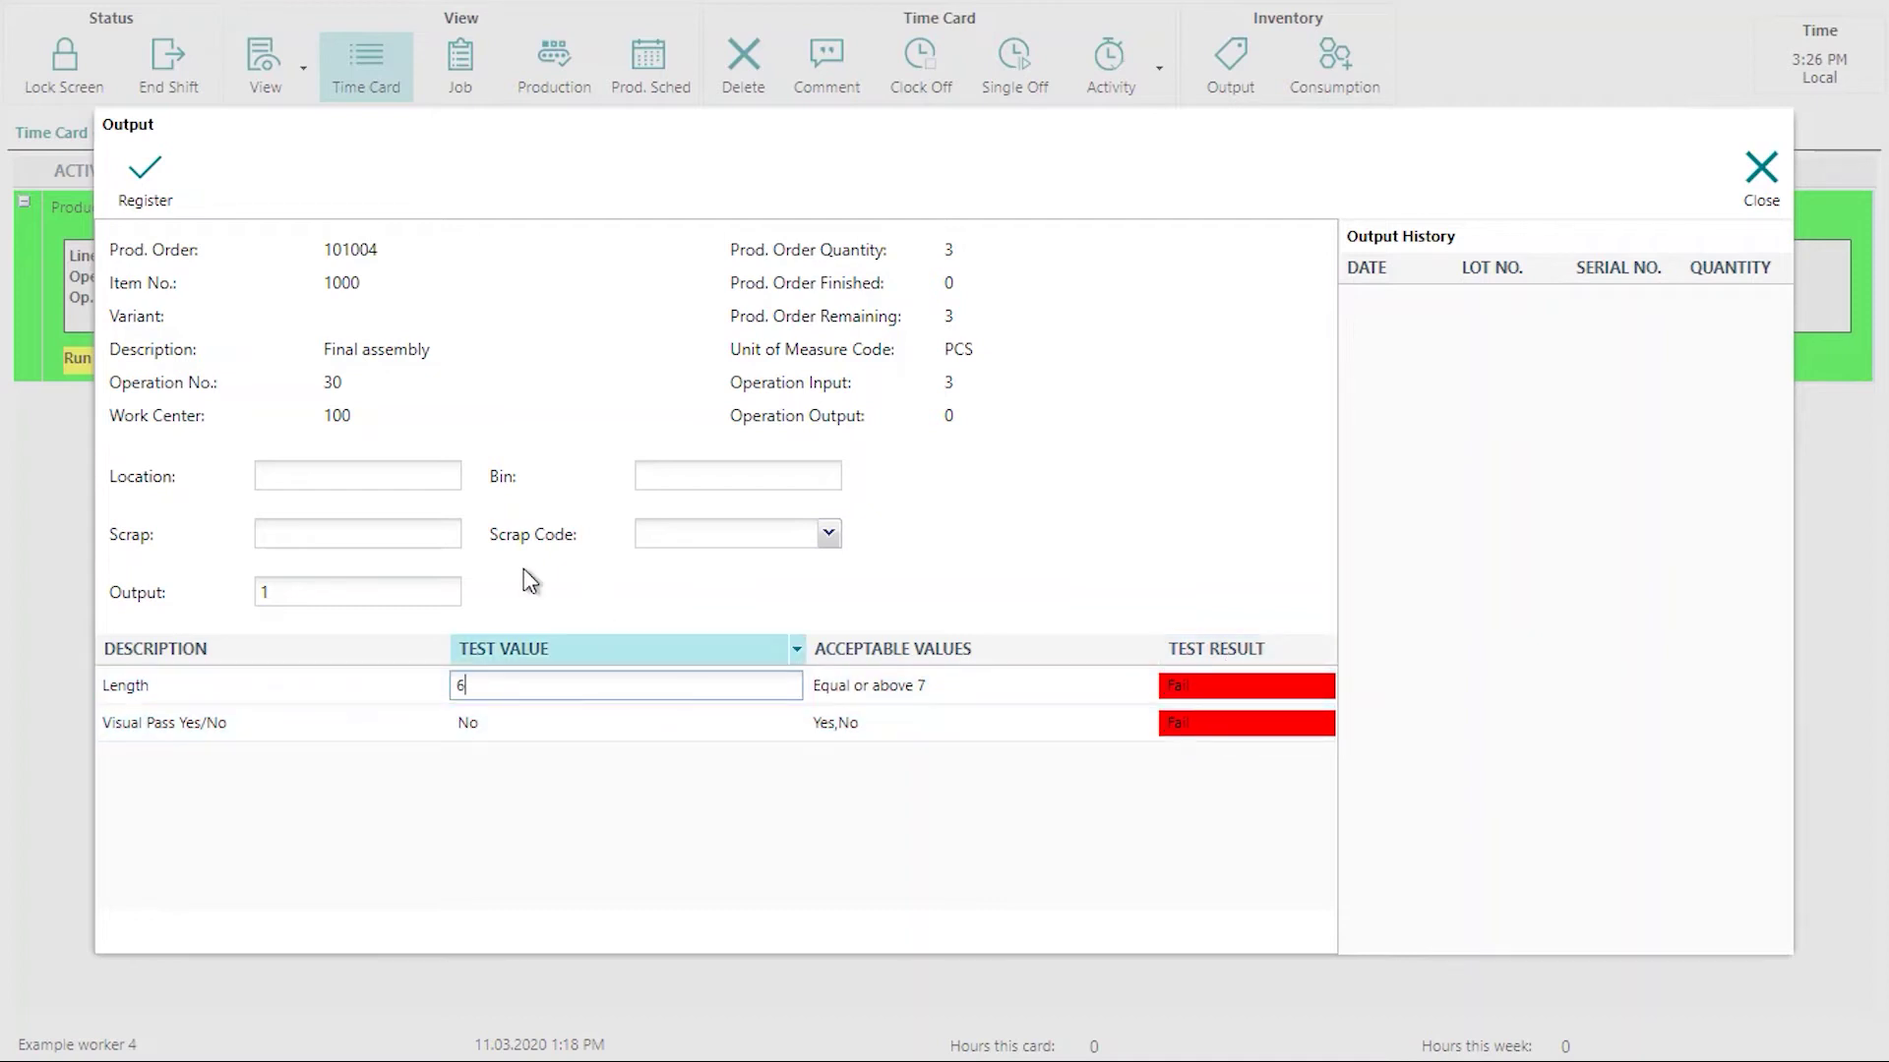
left_click(164, 197)
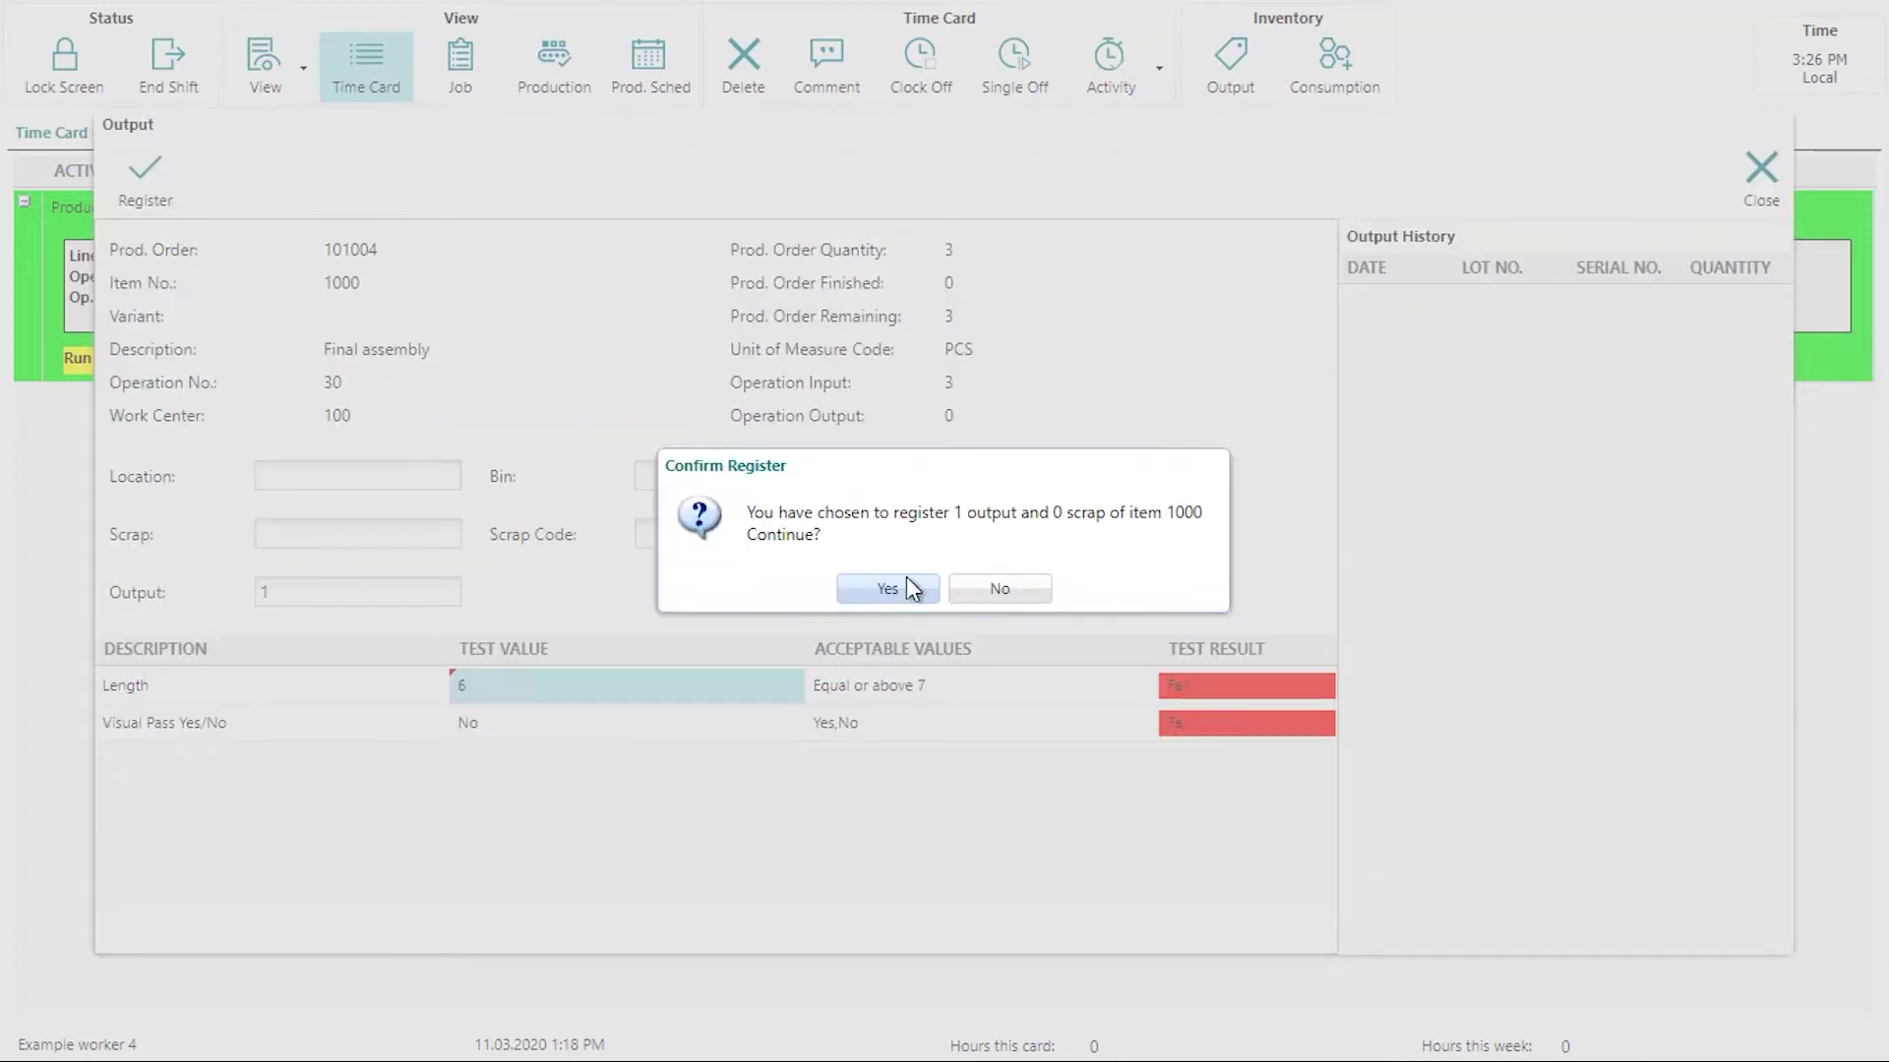
left_click(851, 589)
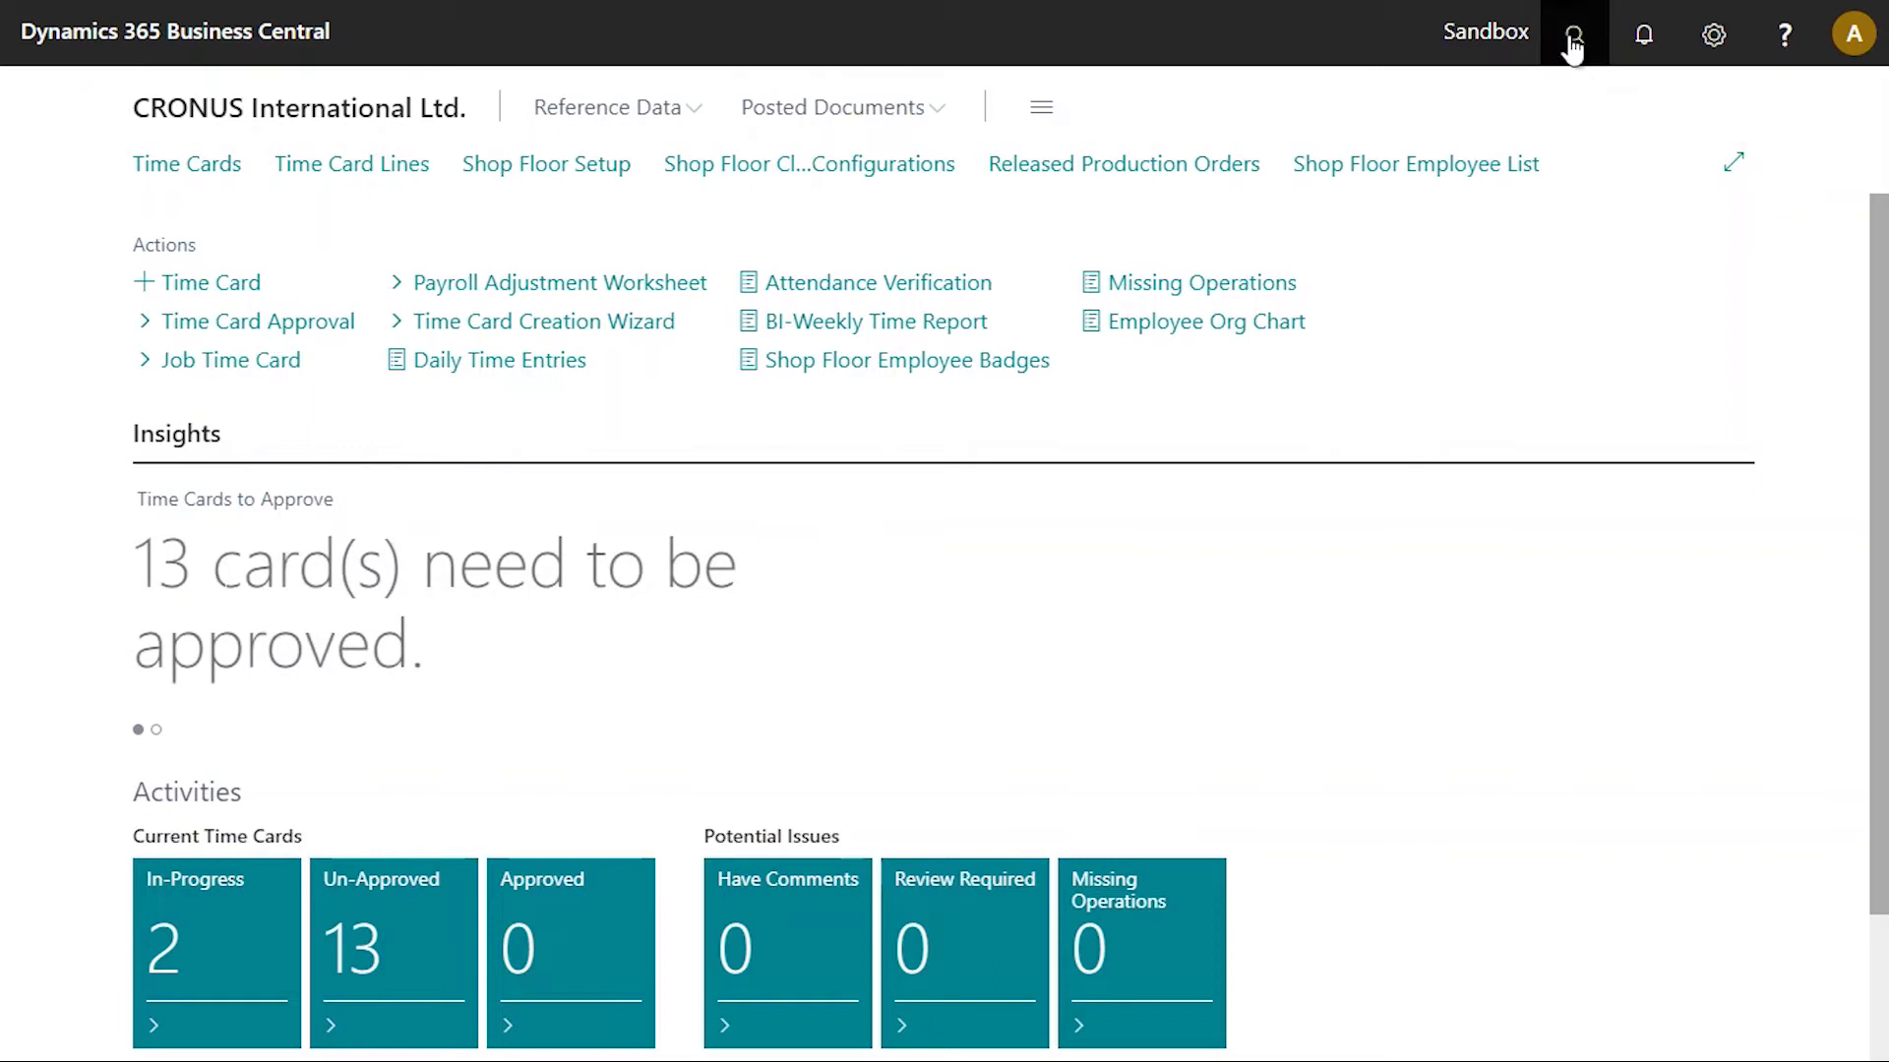
- Search 'quality inspection', open Shop Floor Quality Inspection Tests and scroll across its columns
left_click(1573, 34)
type("quality ins")
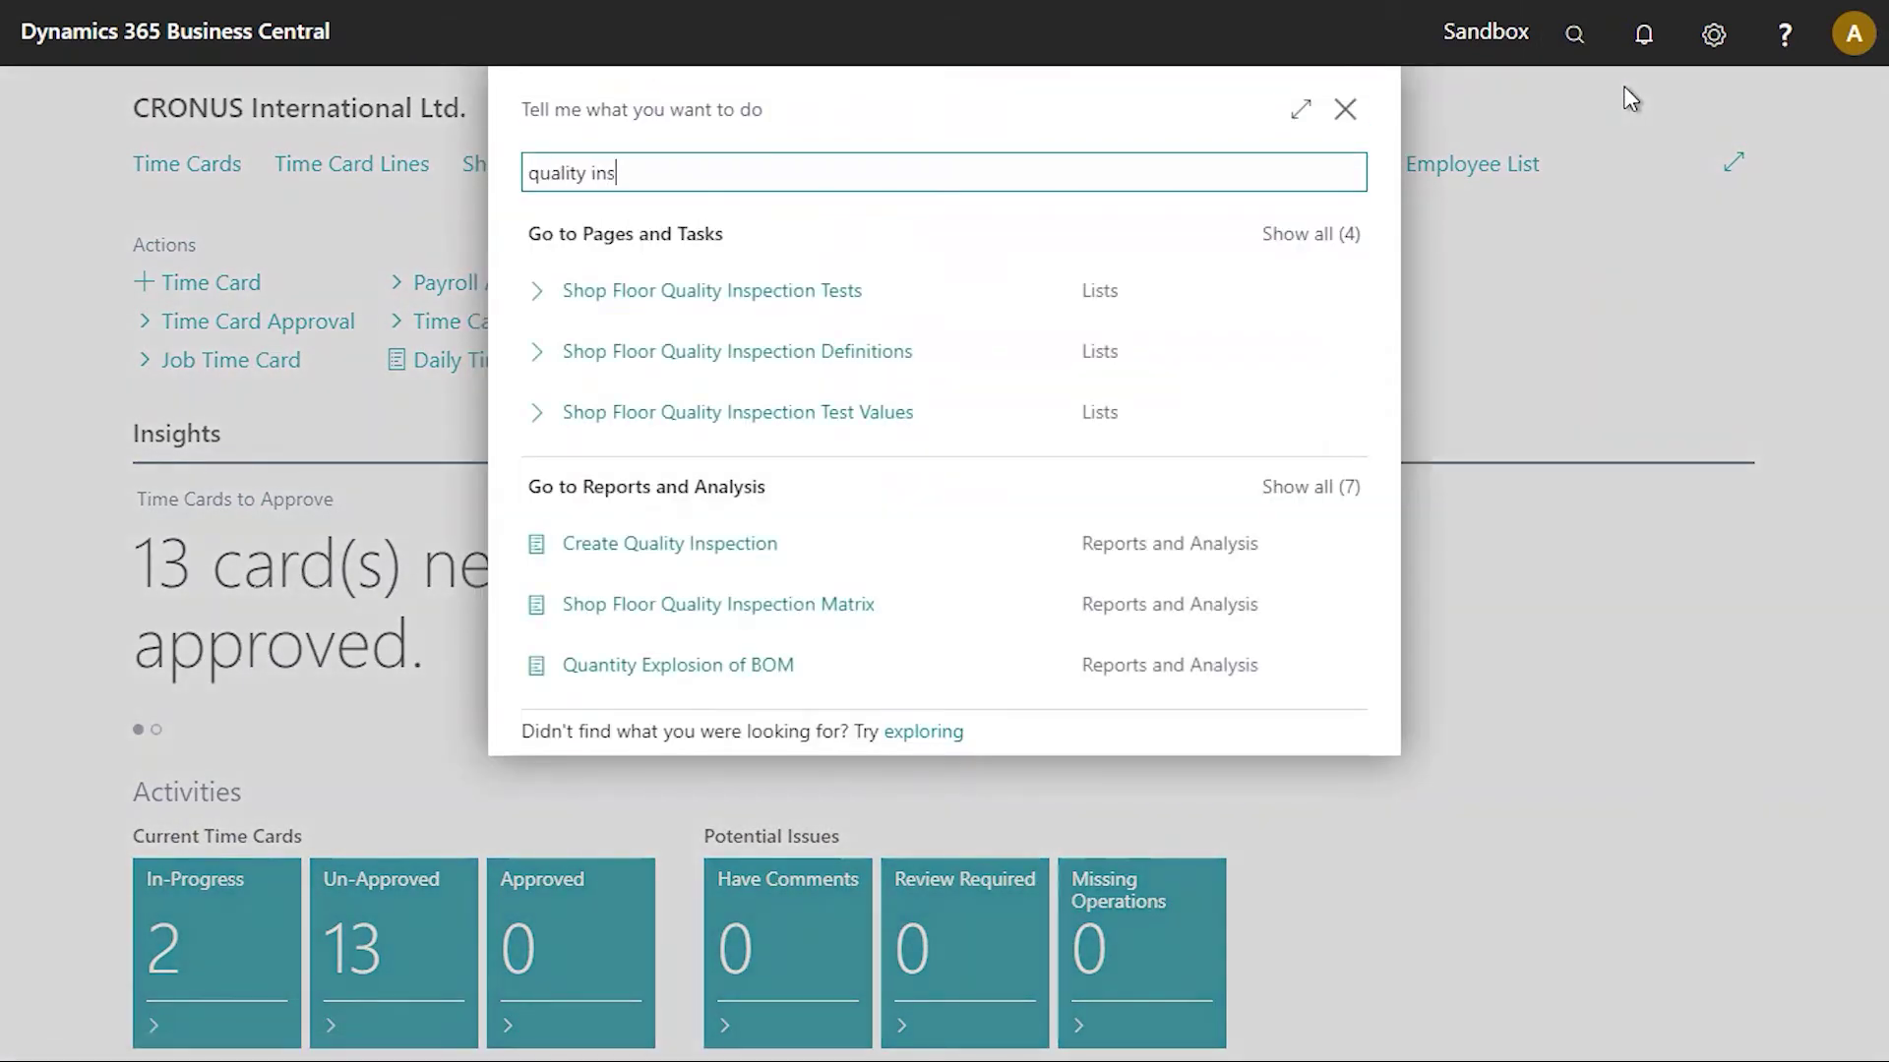
type("p")
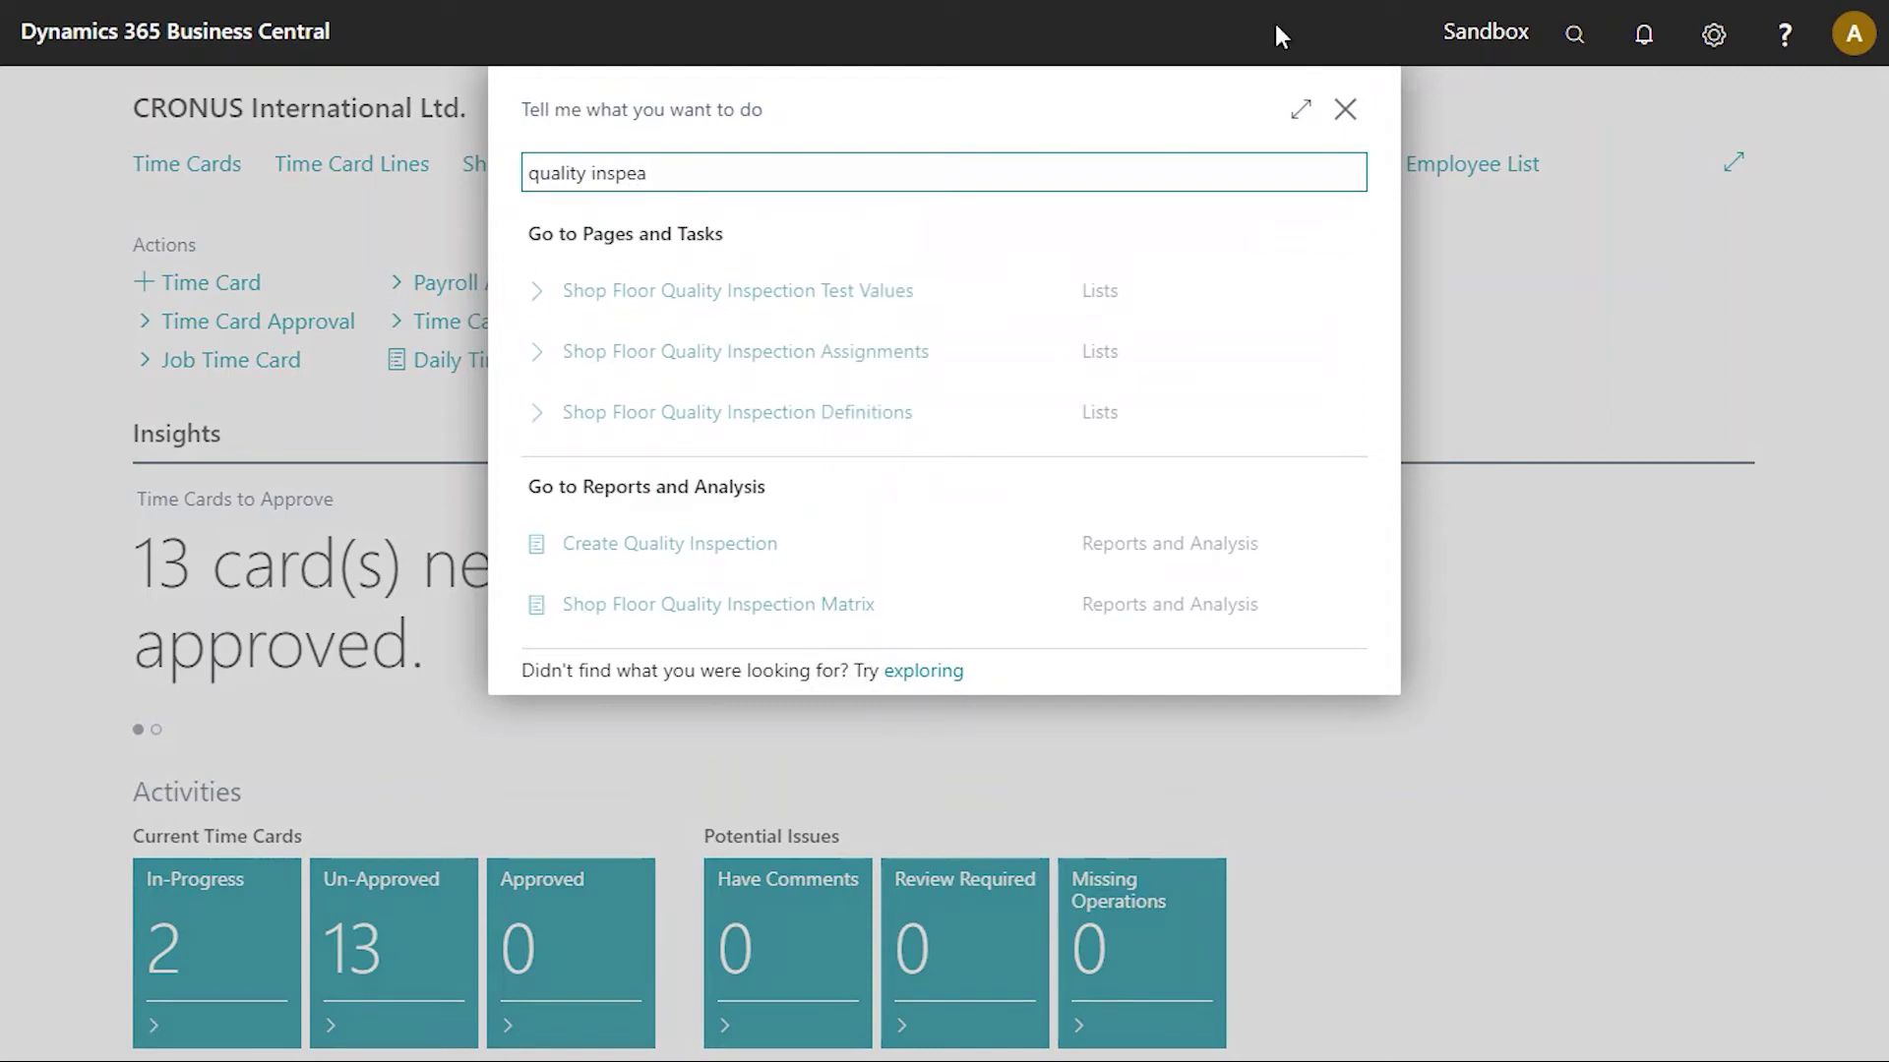
type("ea")
key("BackSpace")
type("ction")
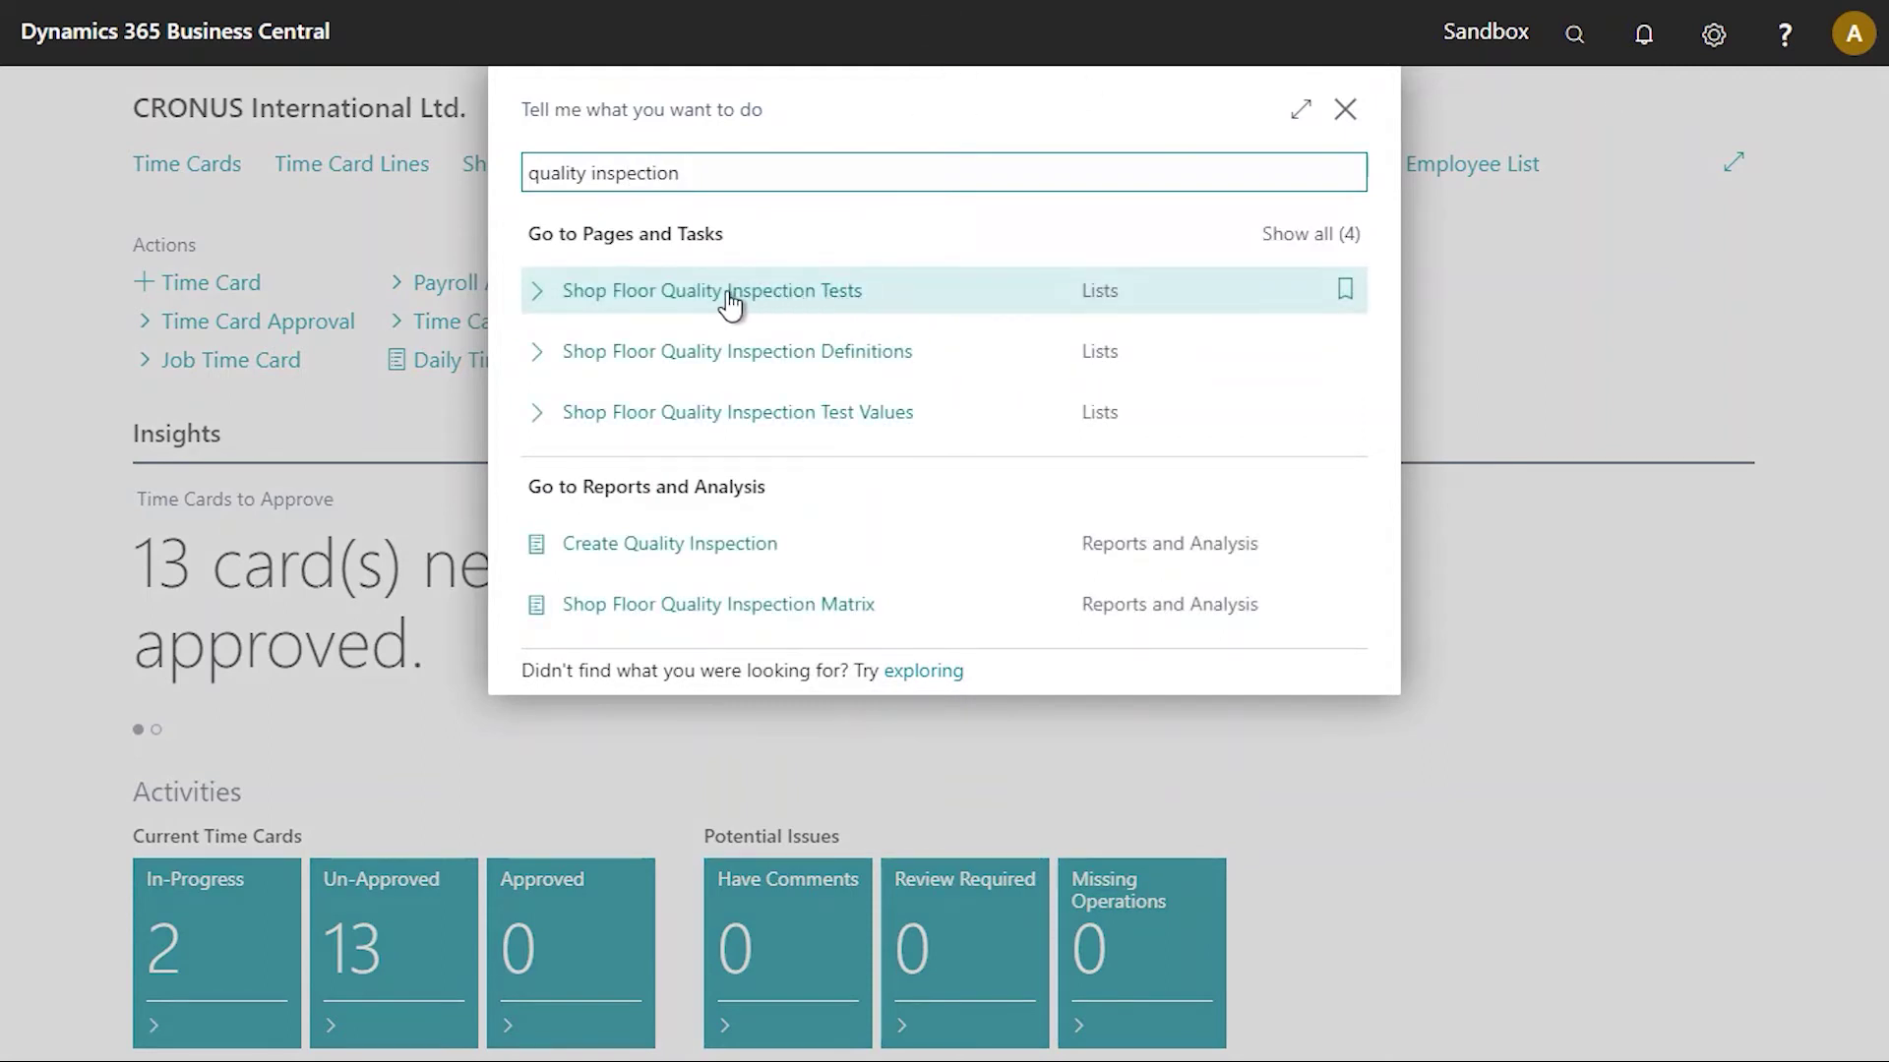
left_click(775, 300)
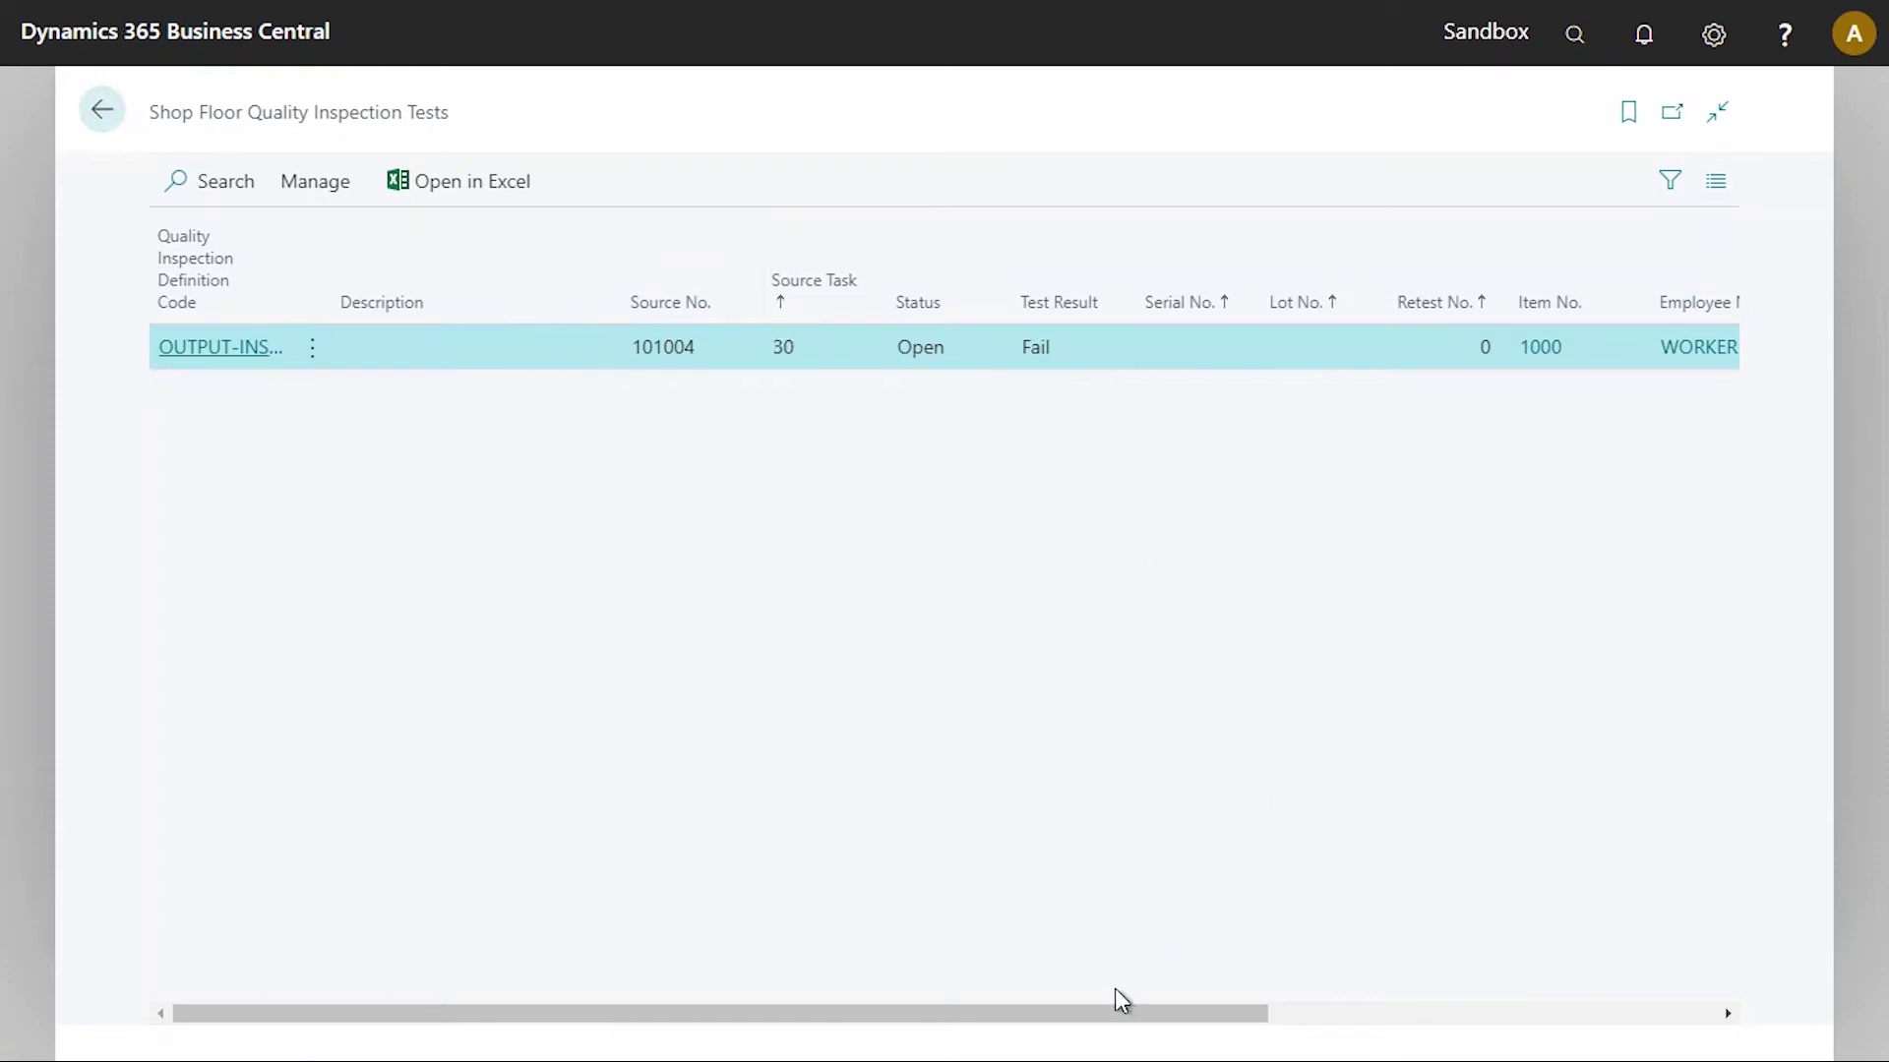
left_click_drag(1117, 1018, 1564, 1018)
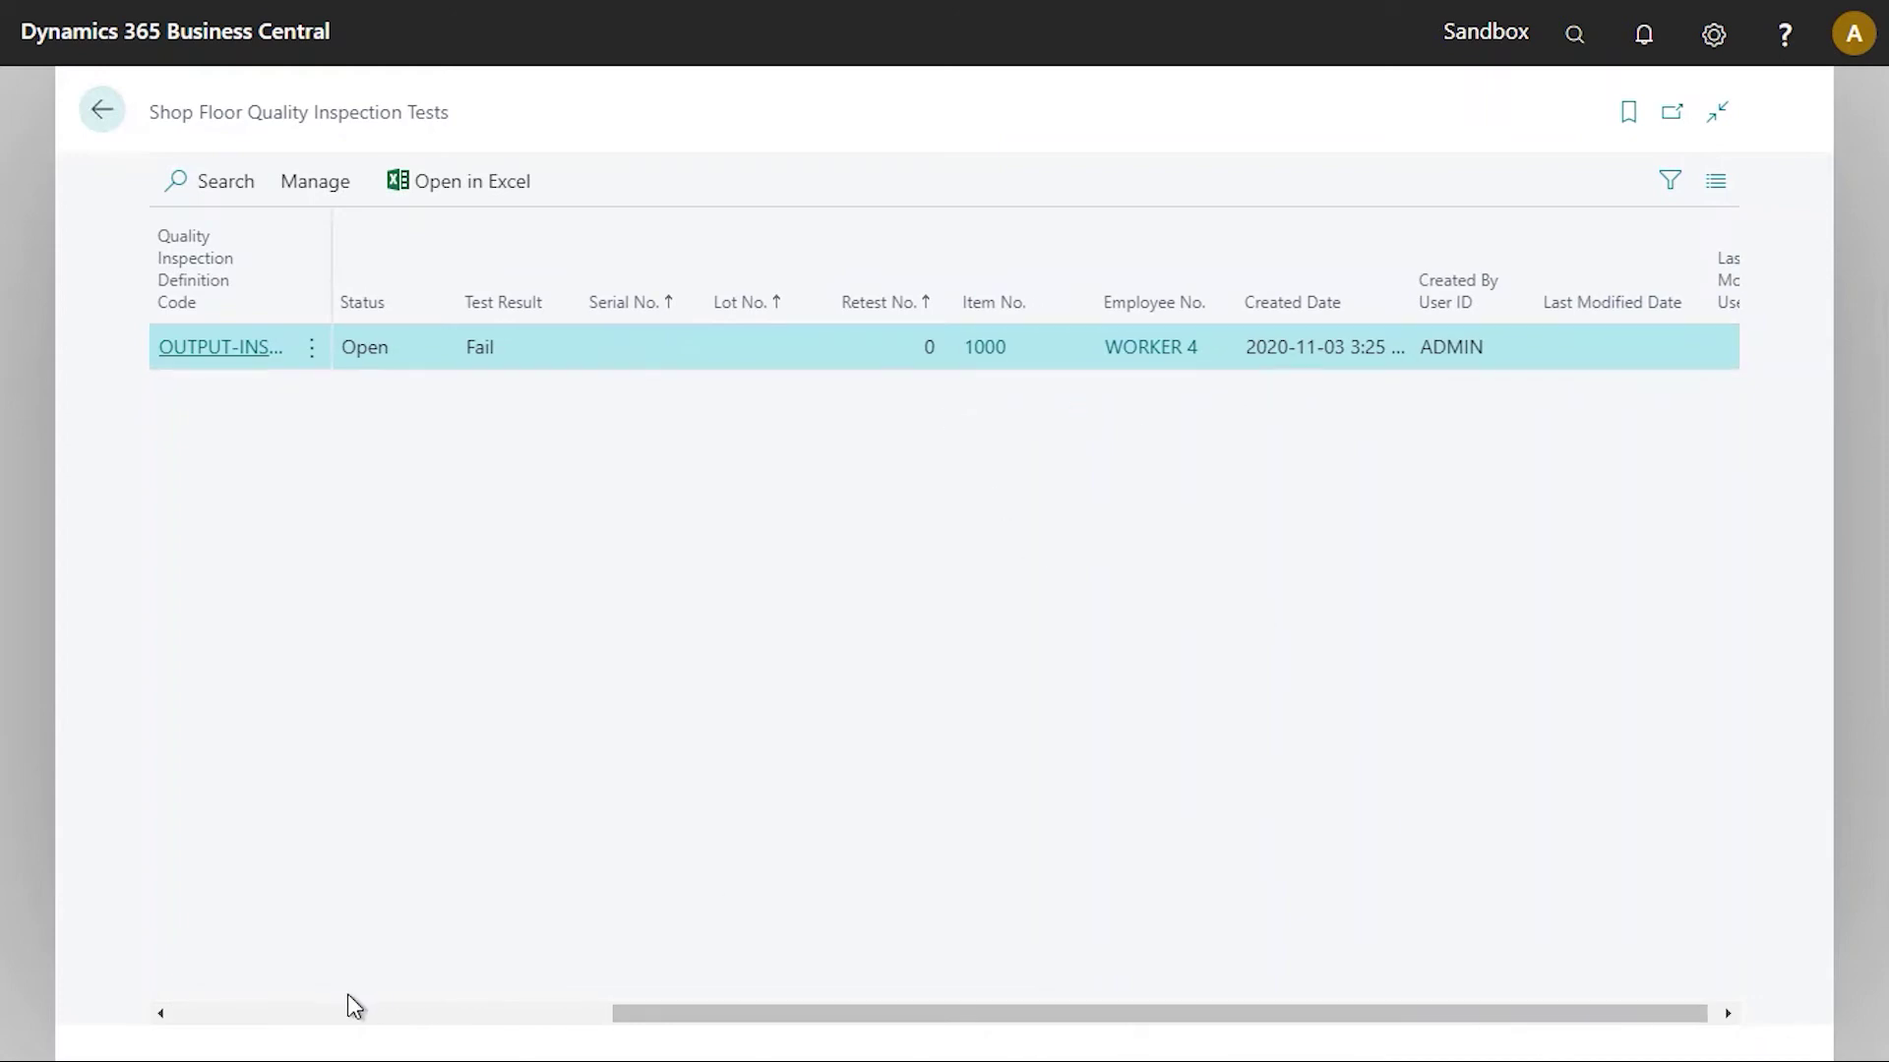
left_click(316, 1018)
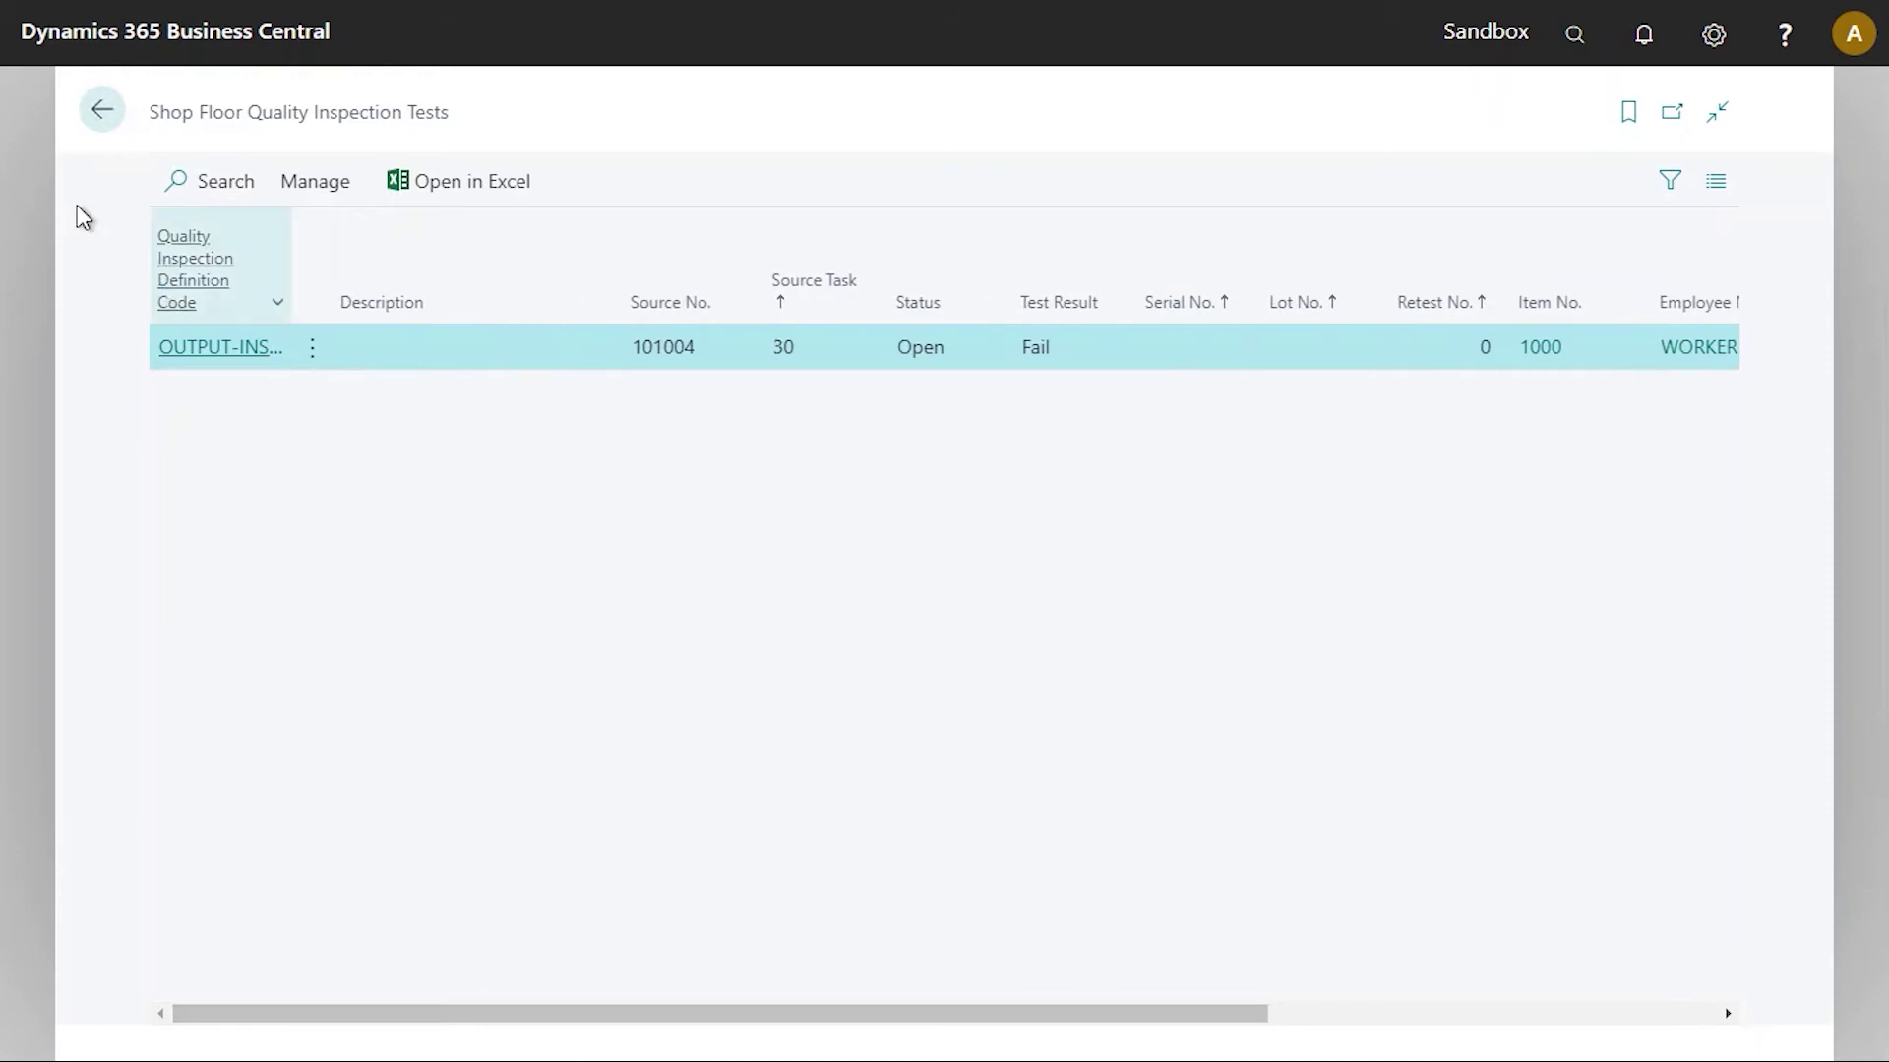
- Create Retest No. 1 on the failed order 101004 OUTPUT-INSPECTION test and close the retest card
left_click(224, 348)
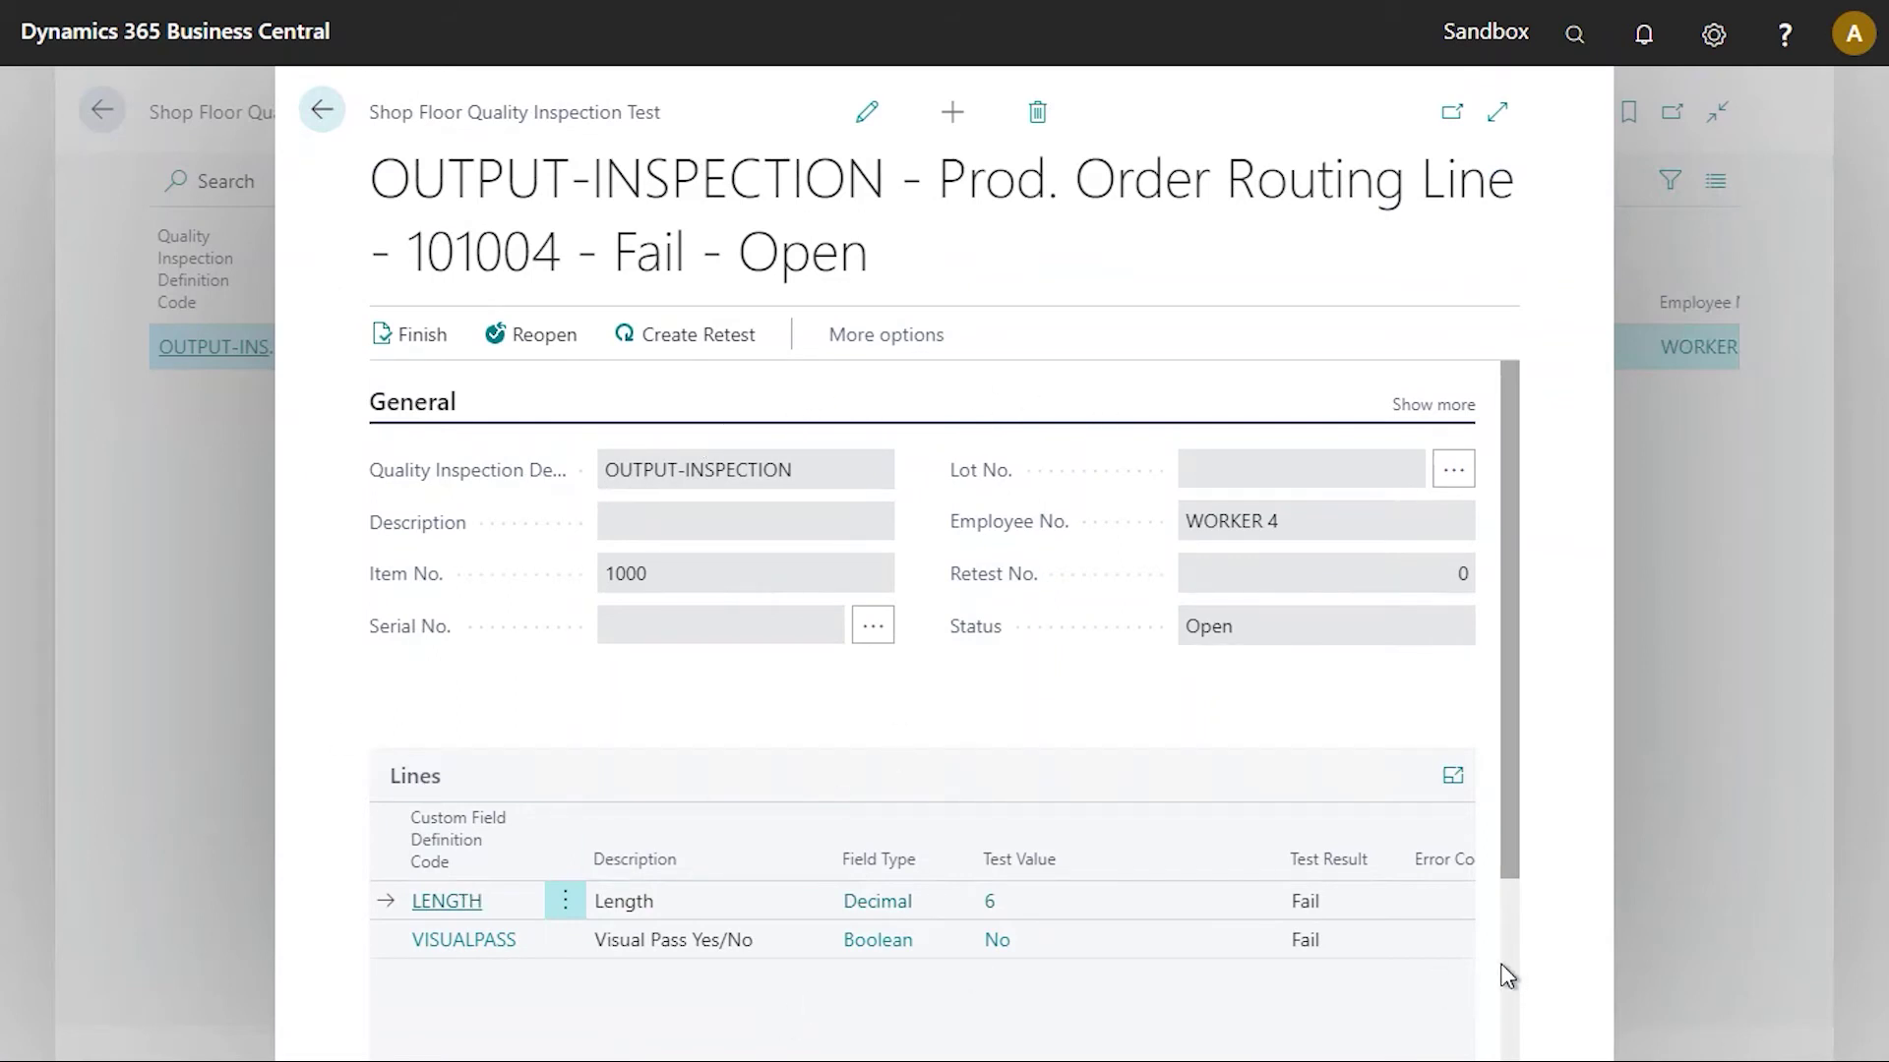
left_click(700, 345)
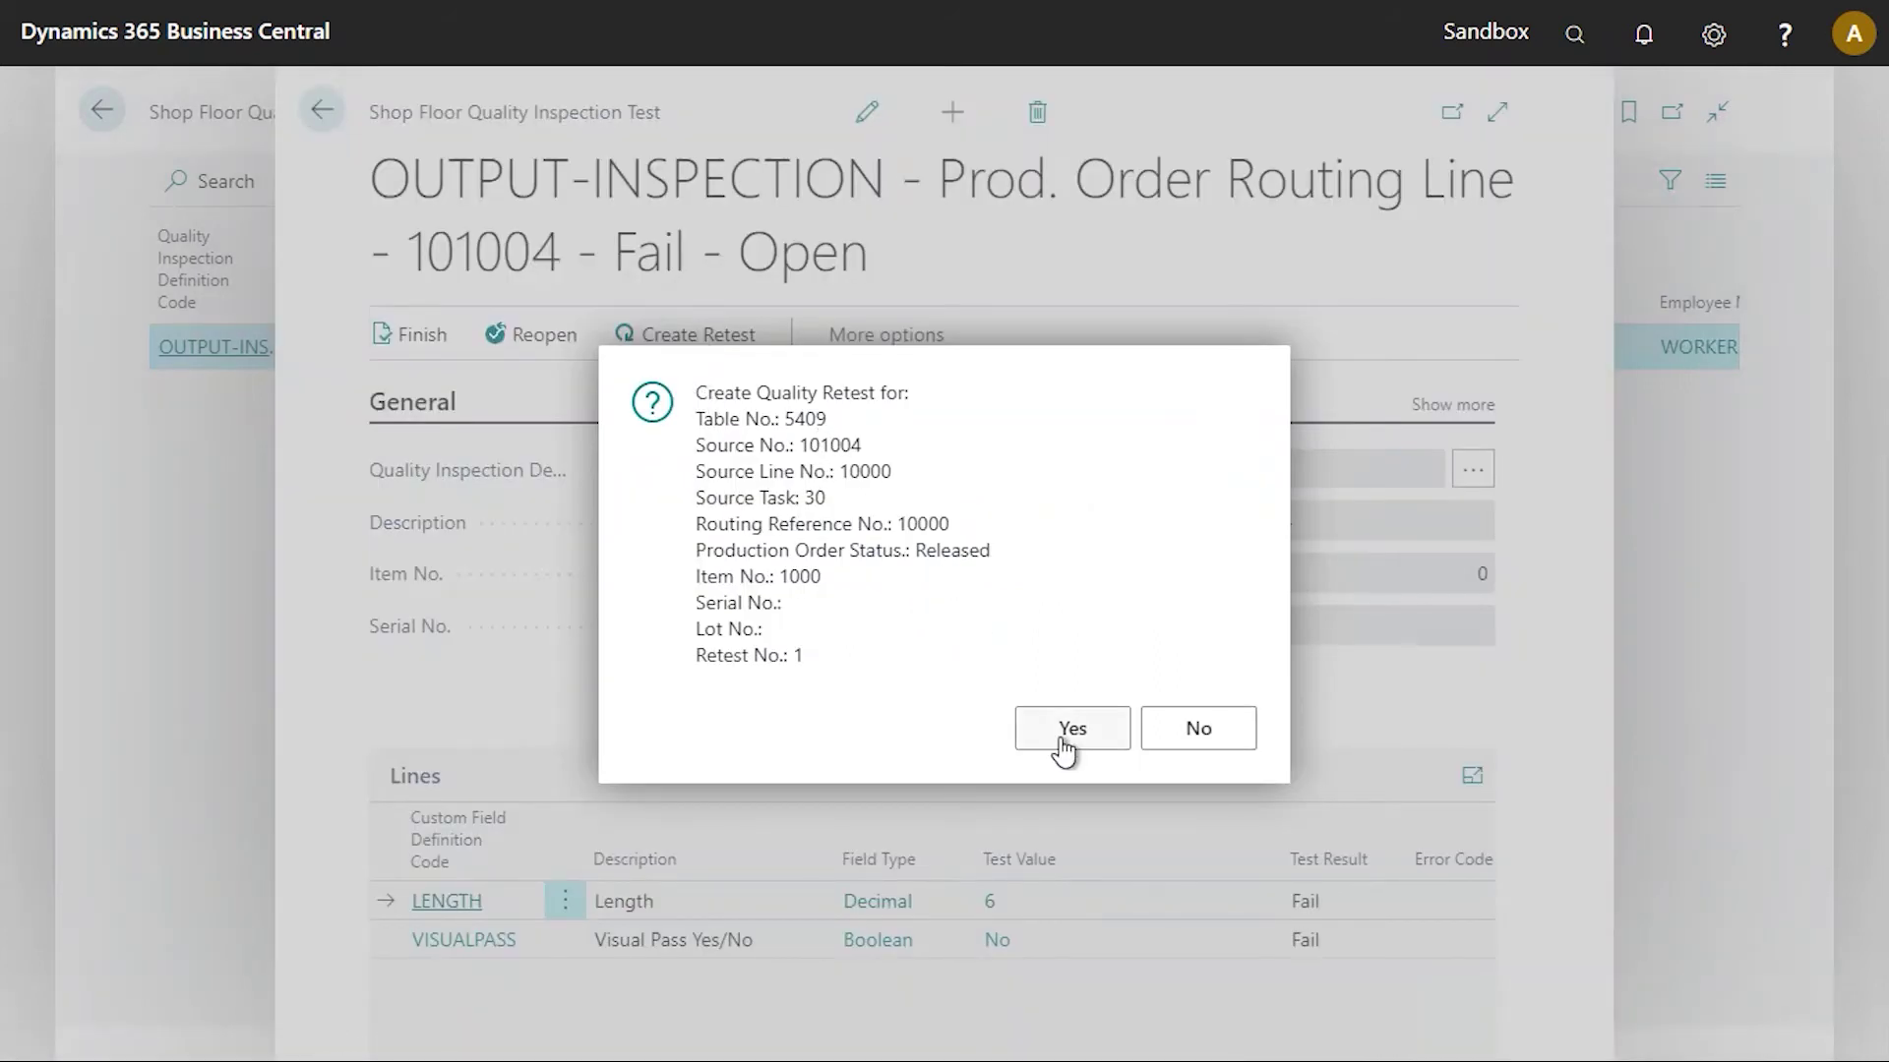
key("Return")
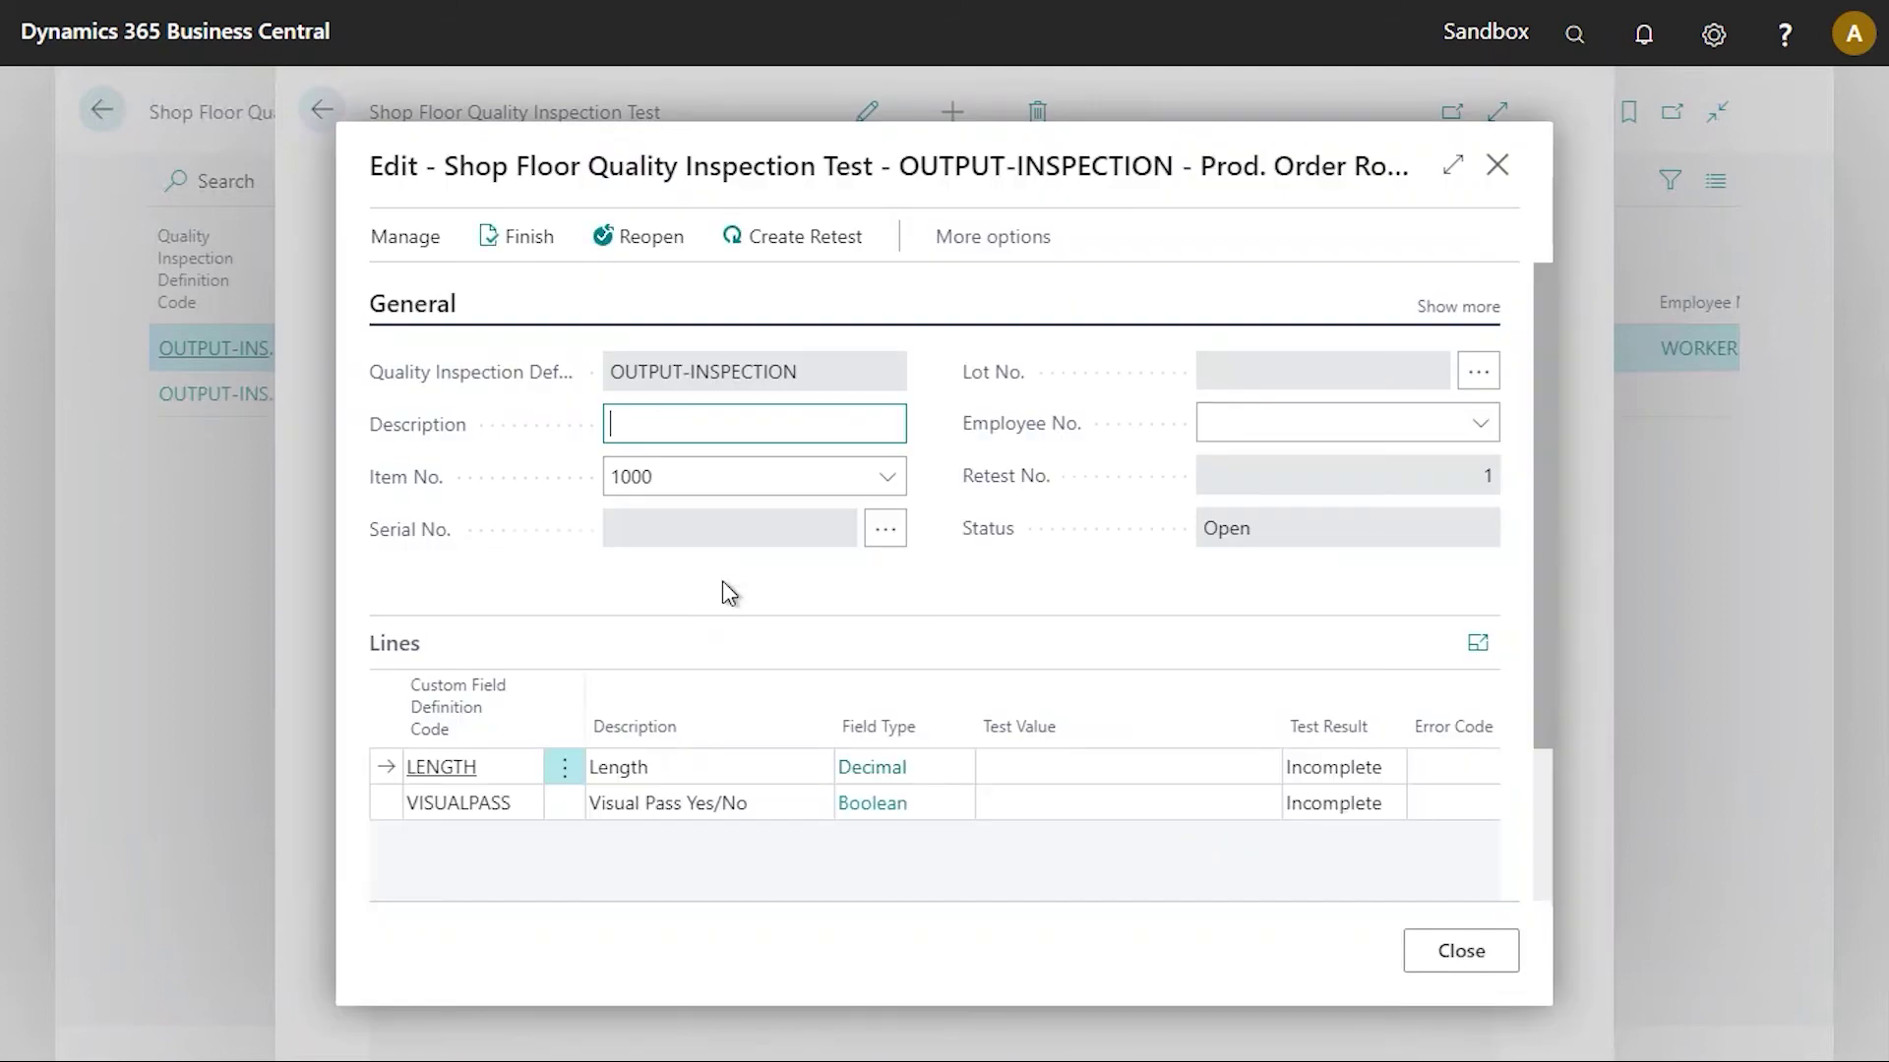
left_click(1490, 968)
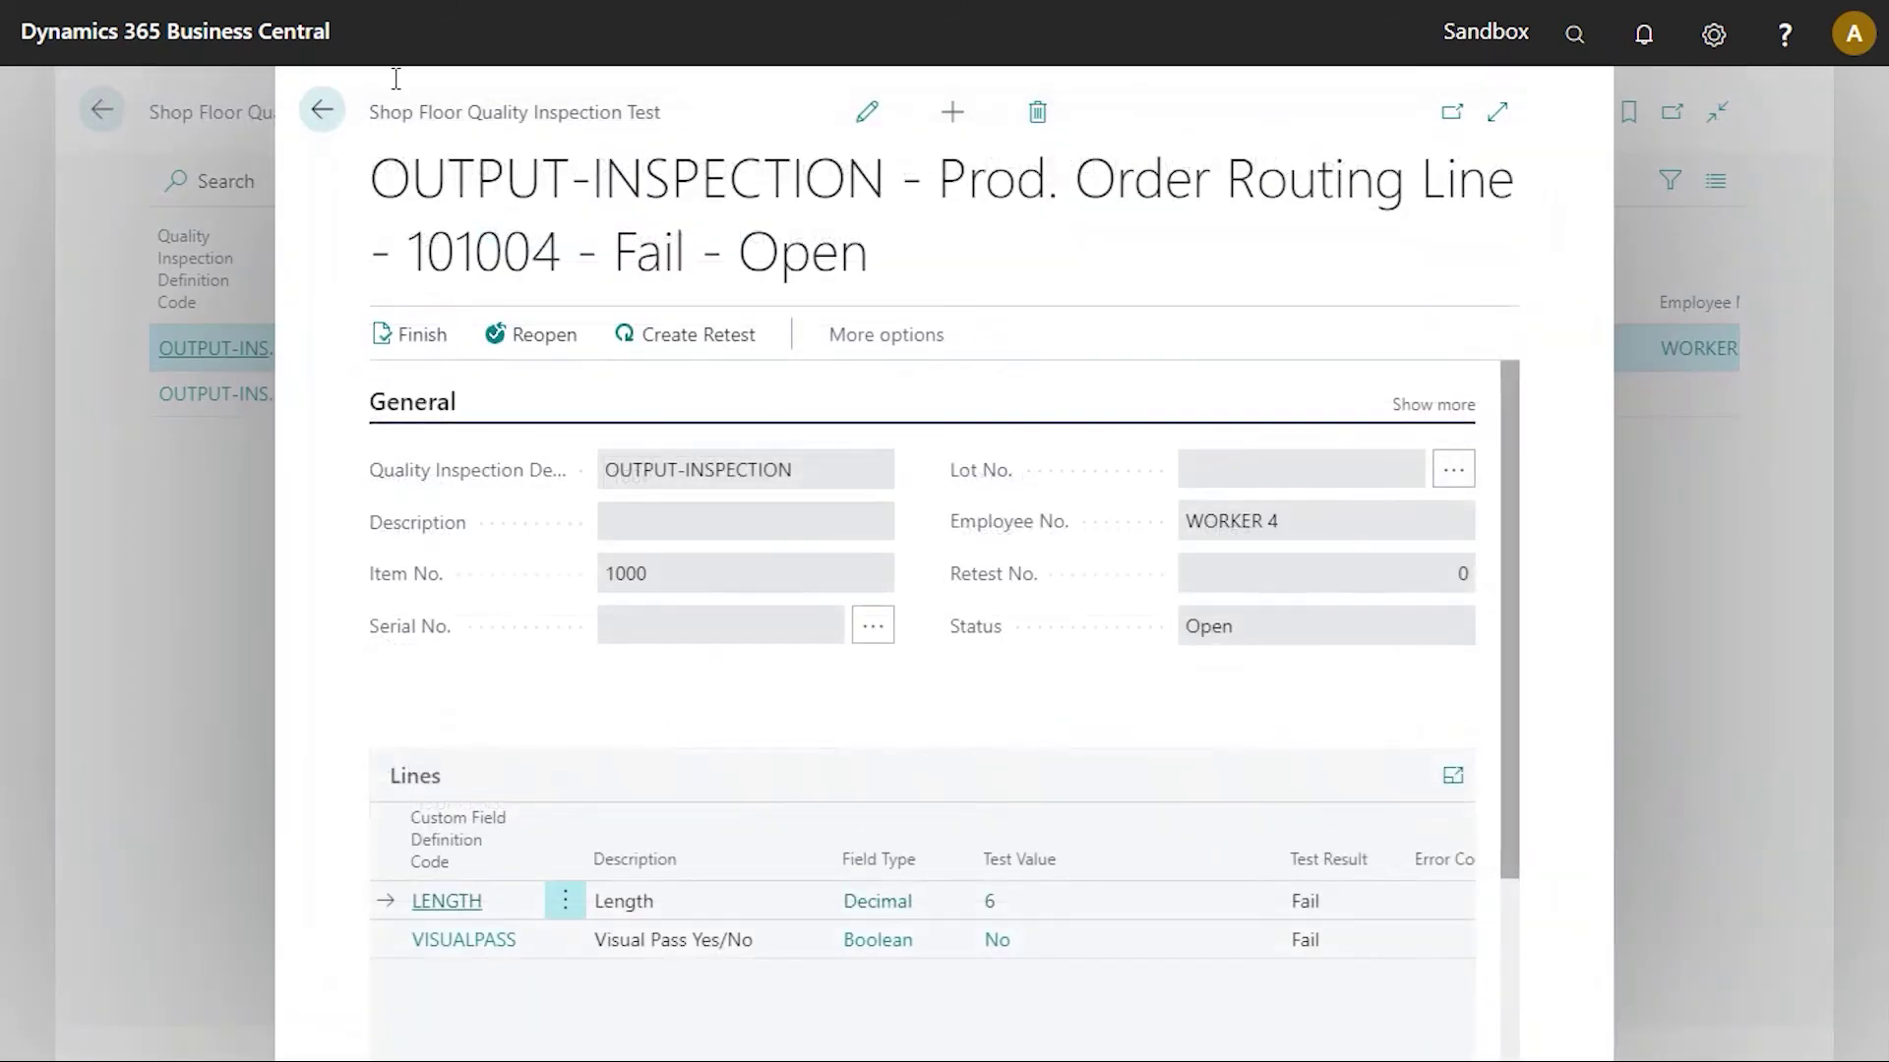
left_click(328, 114)
- Record 2 output for order 101004 with Length 8 and Visual Pass Yes, confirming 0 scrap
left_click(116, 122)
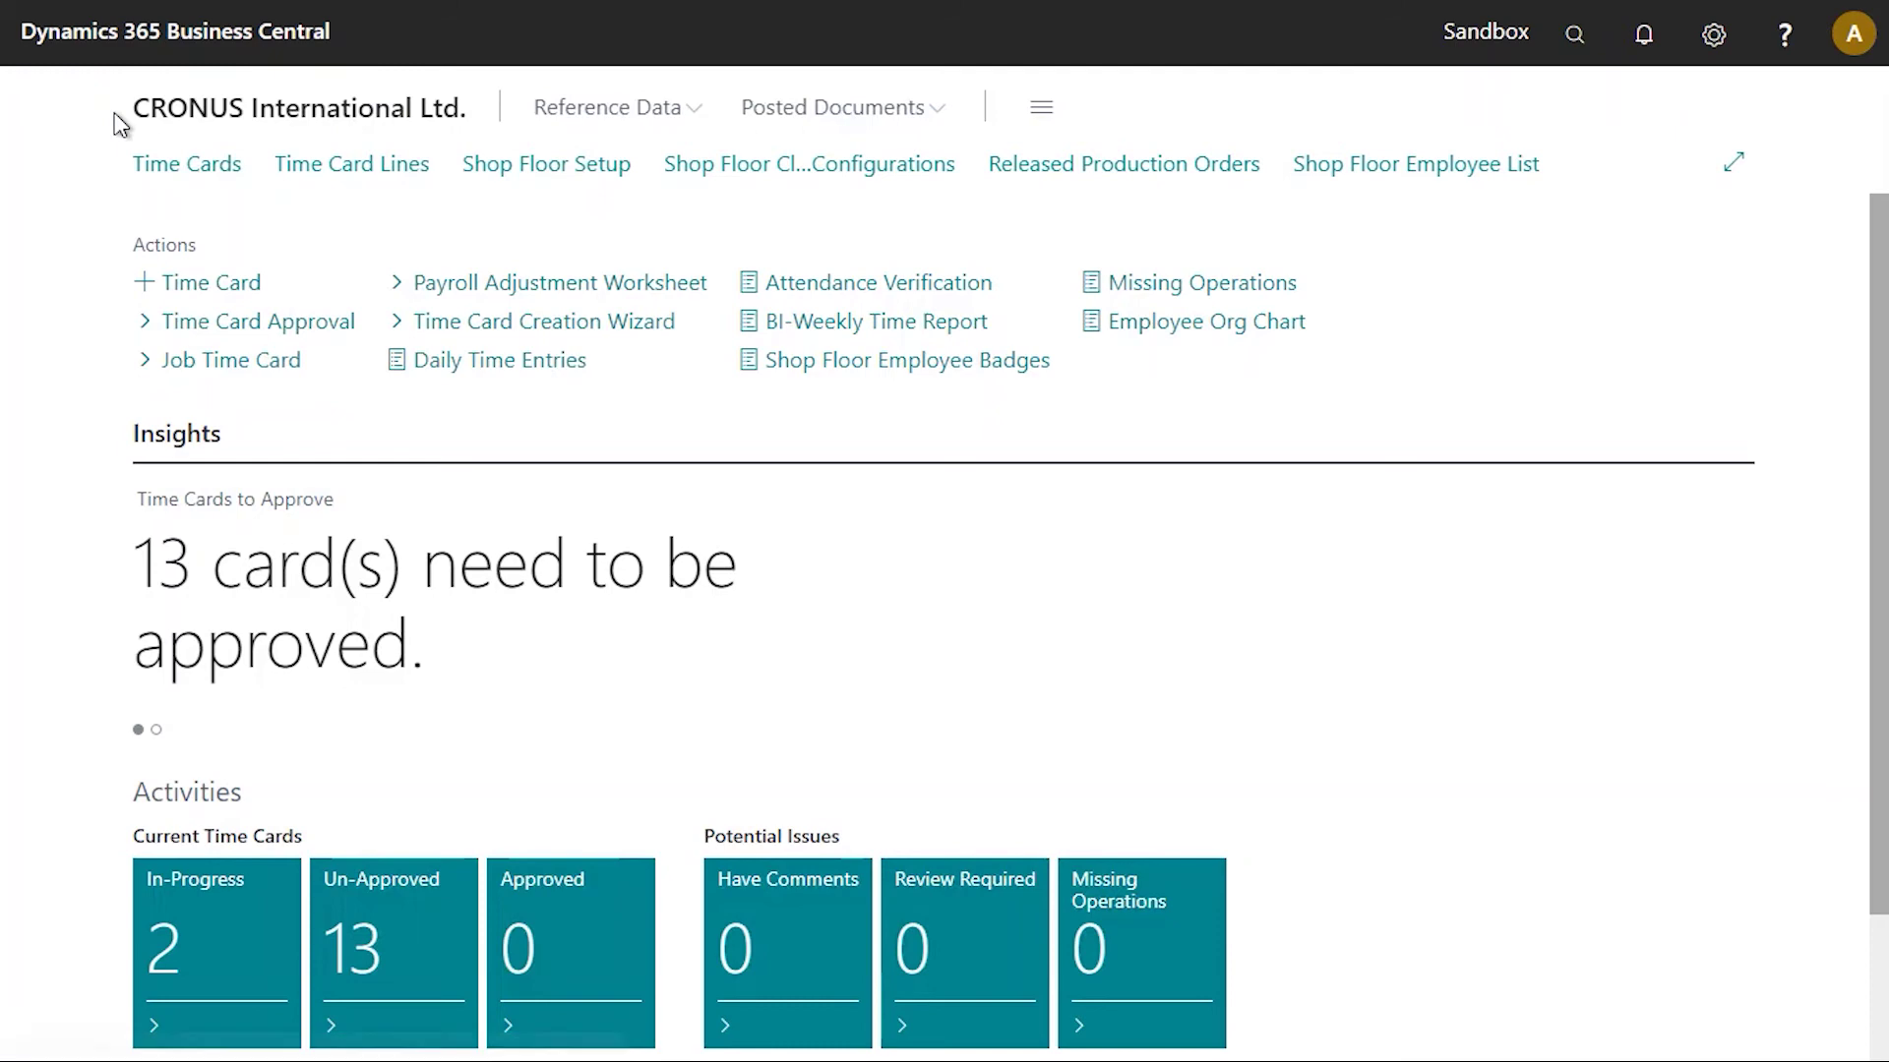
key("alt+Tab")
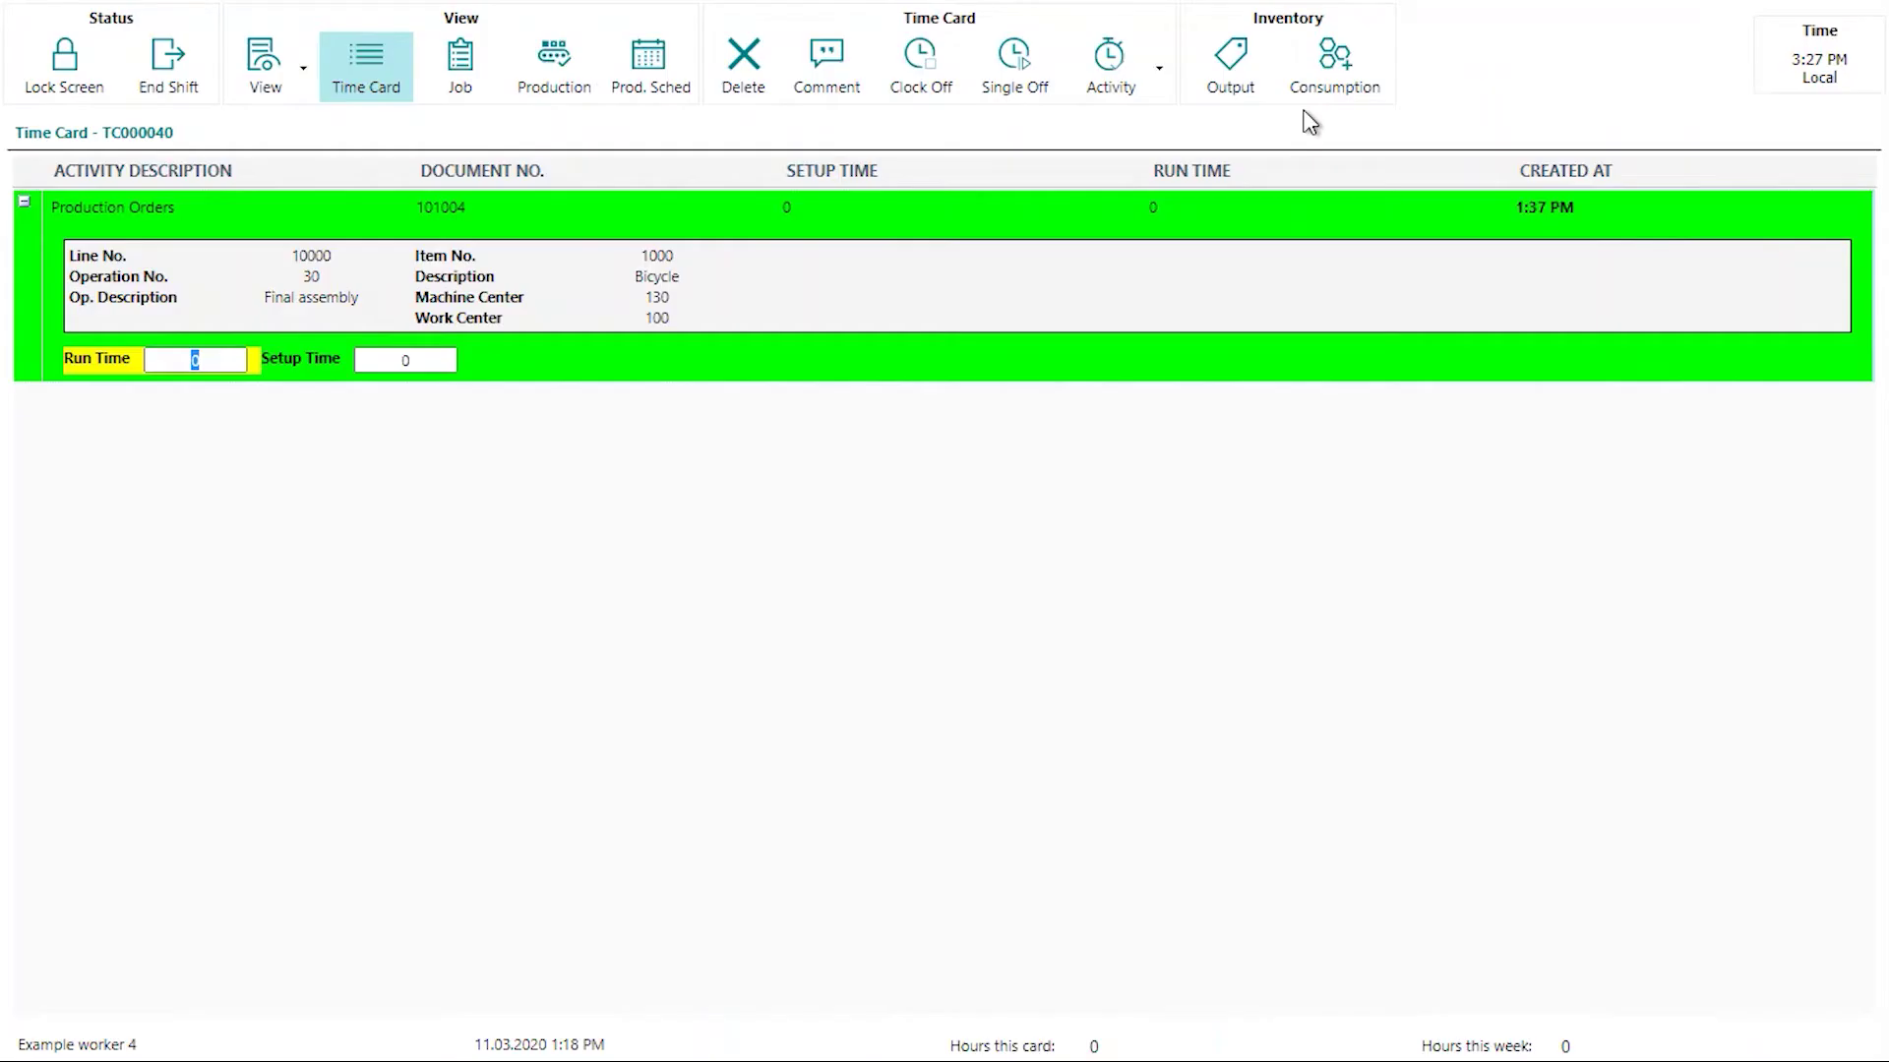
left_click(1235, 69)
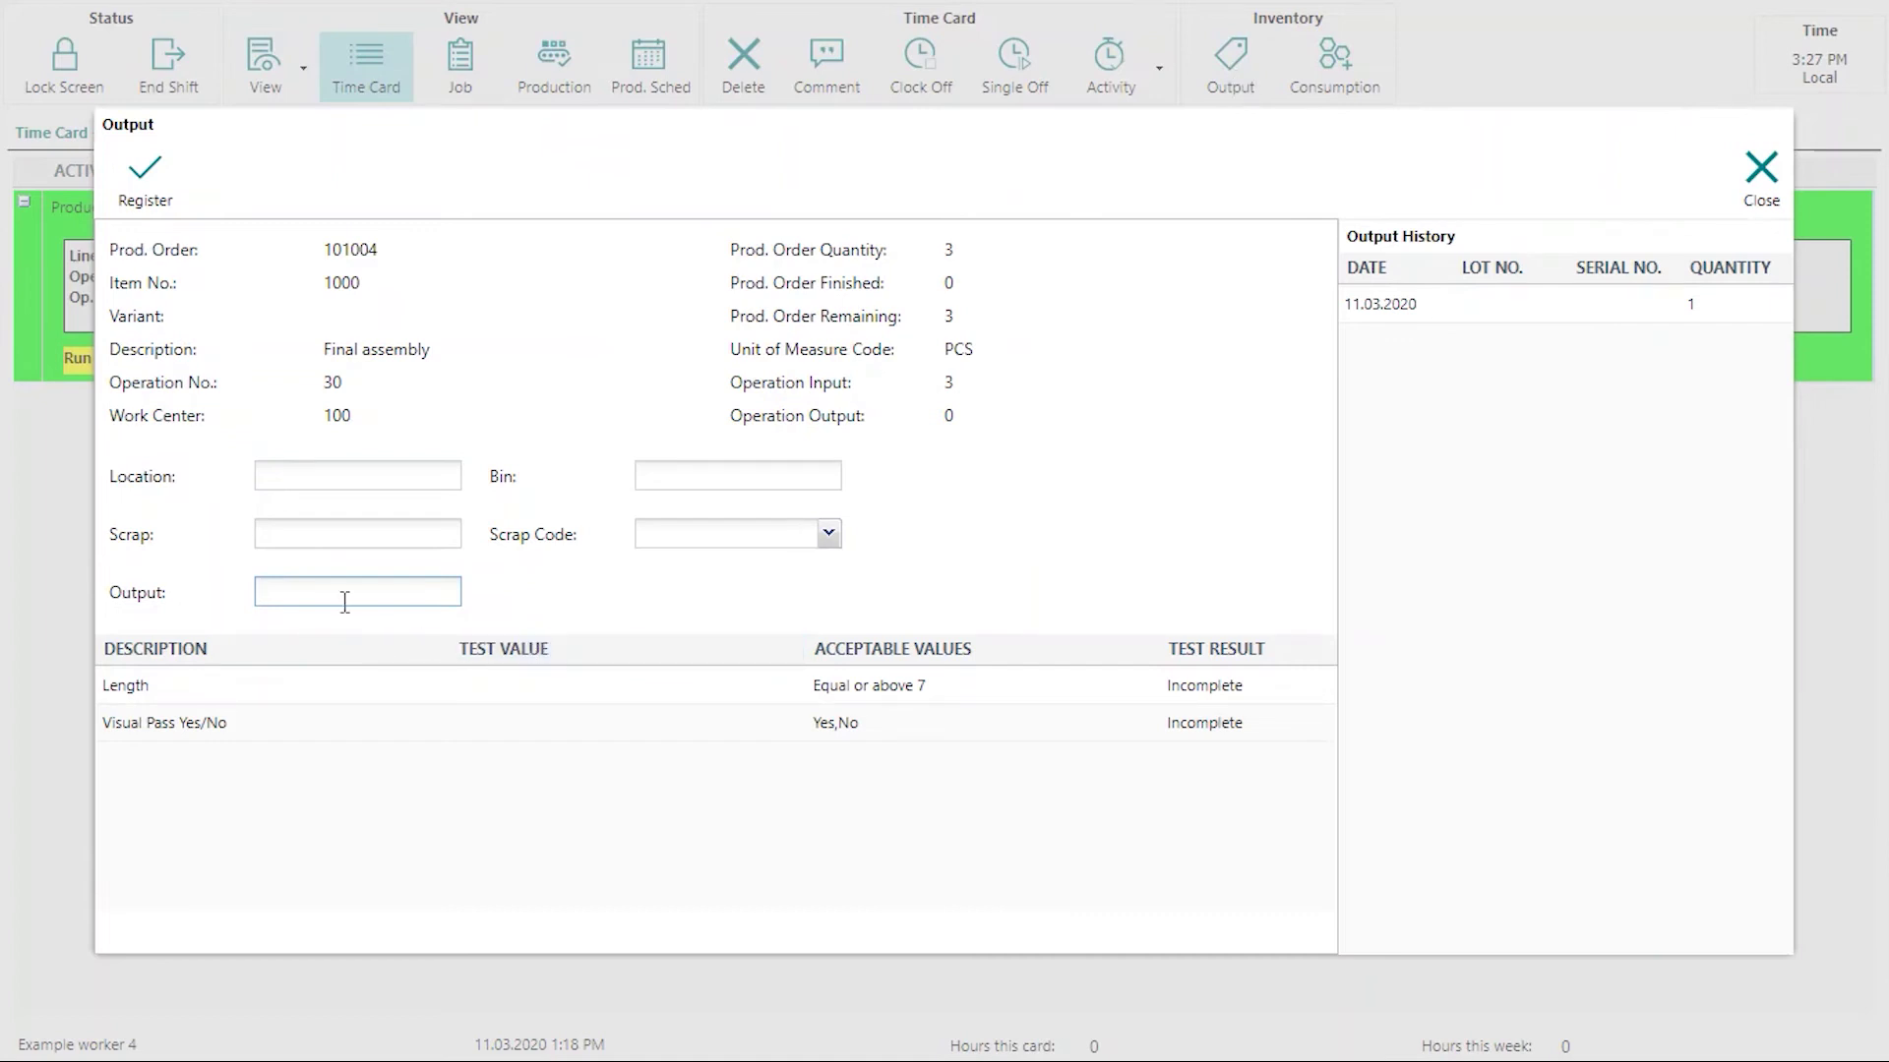
left_click(609, 688)
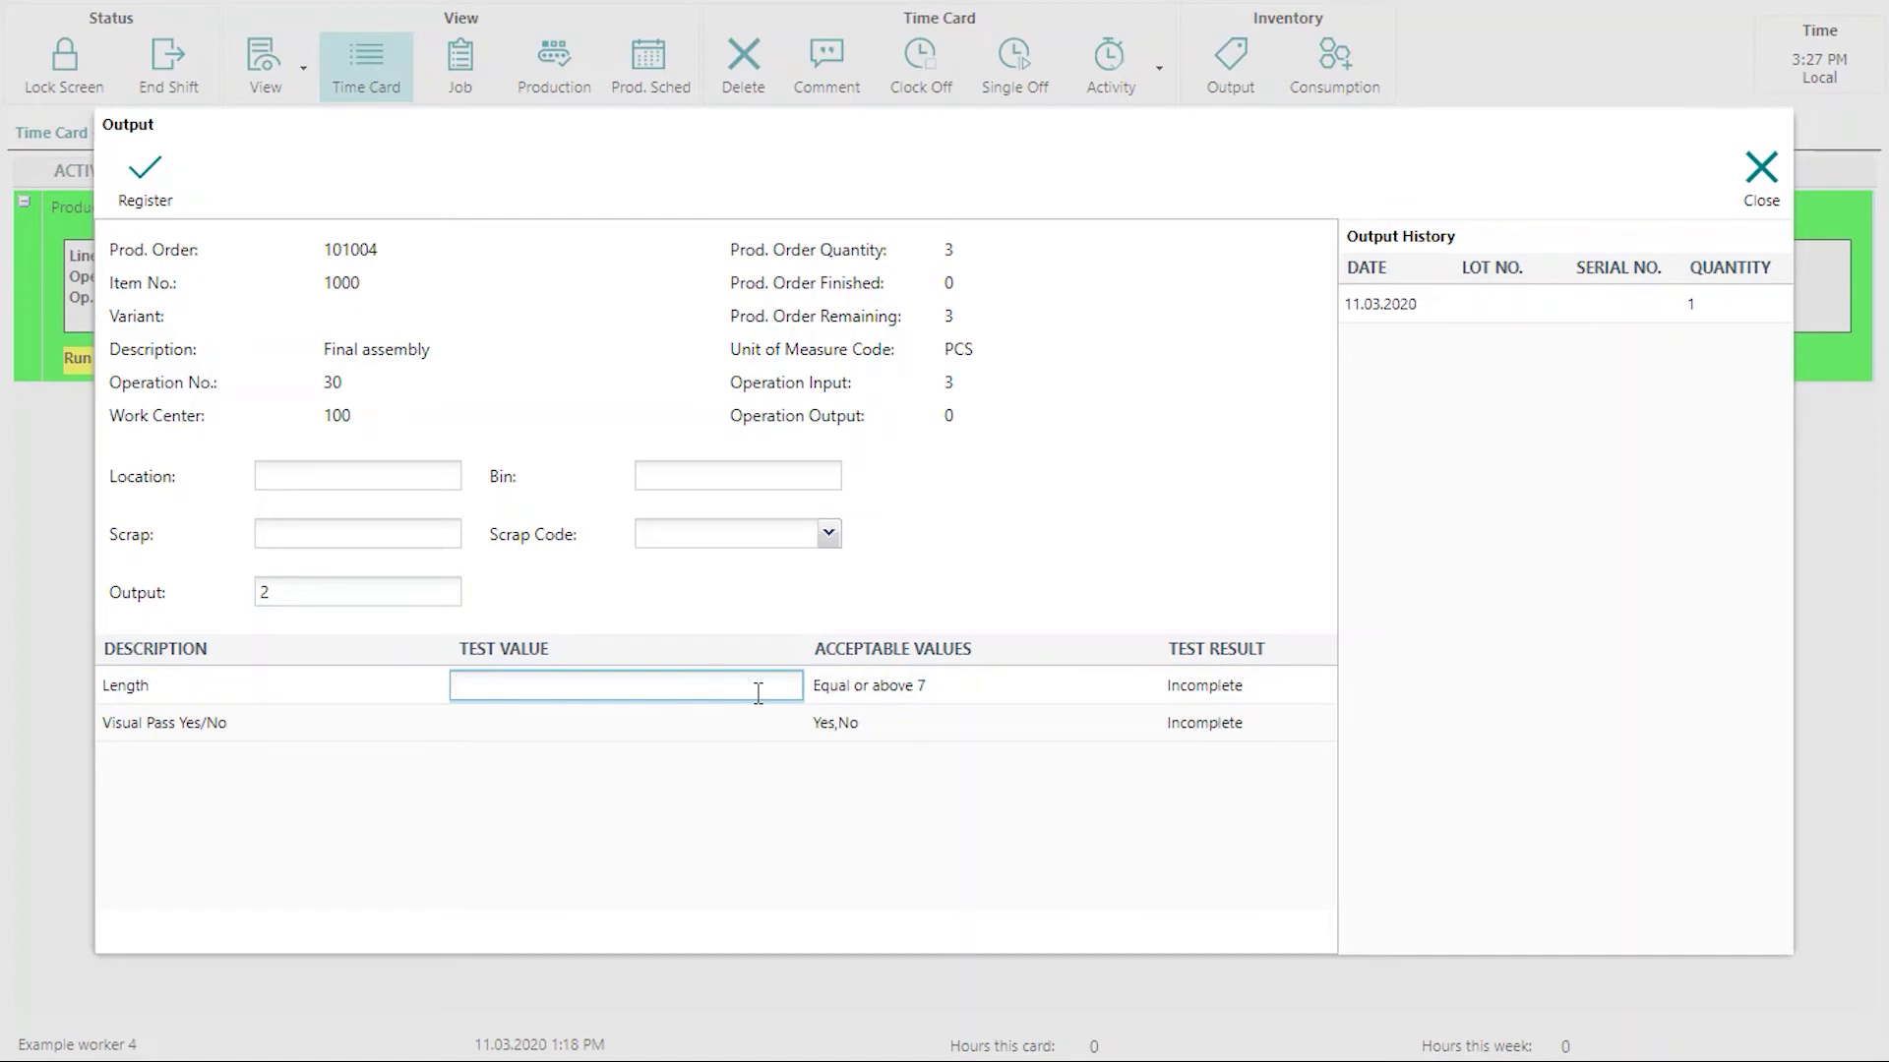
type("8")
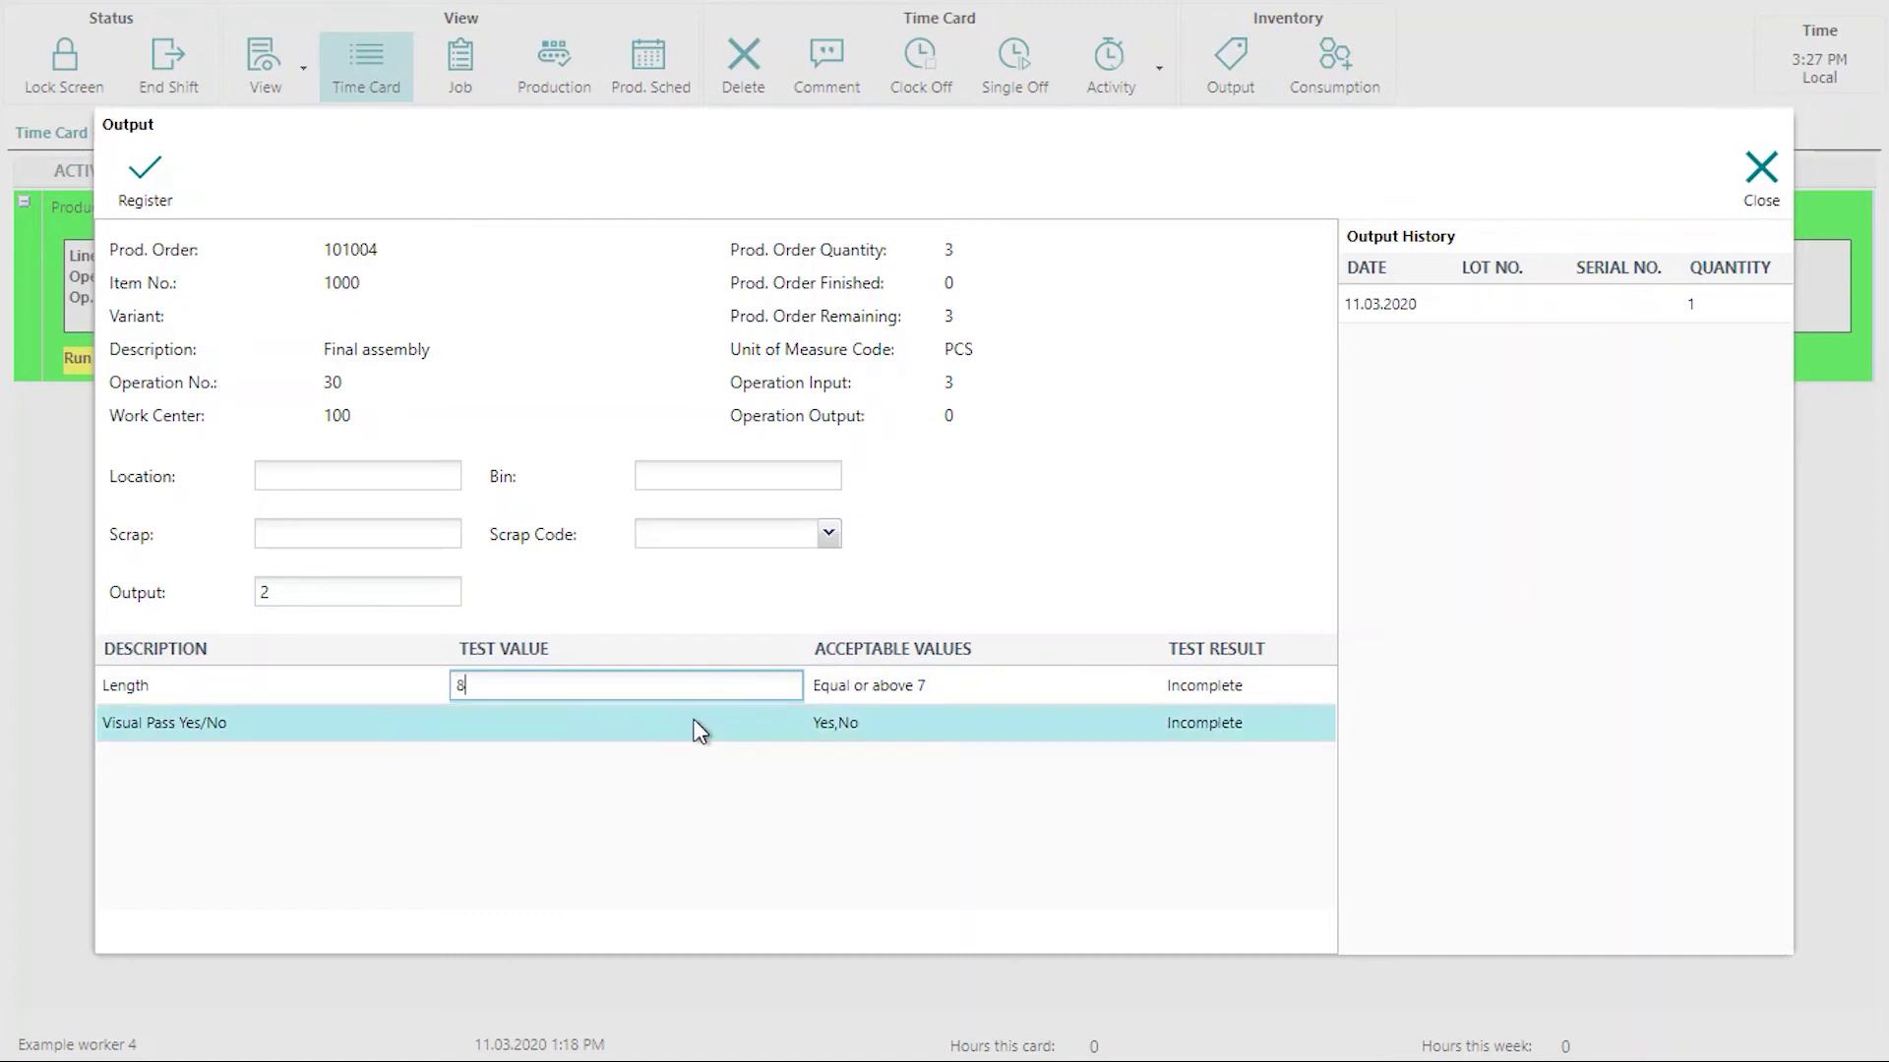
left_click(696, 723)
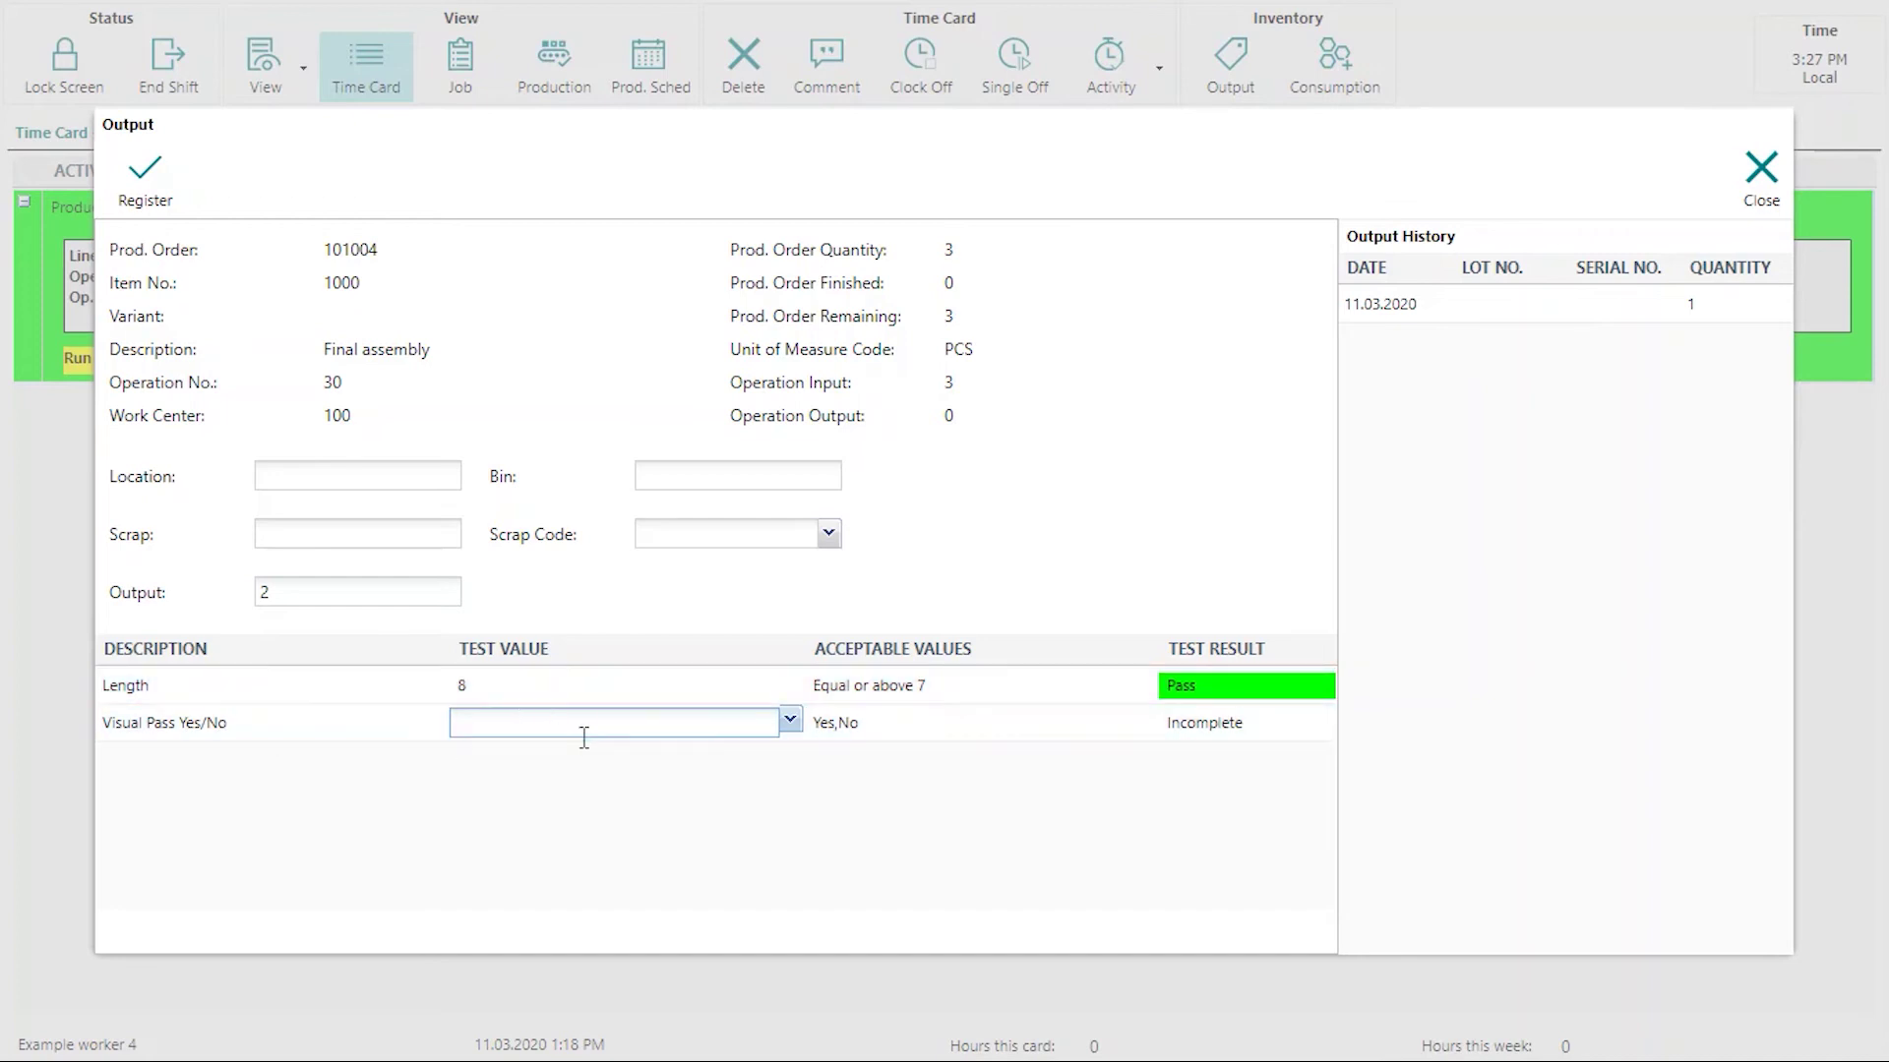
left_click(789, 721)
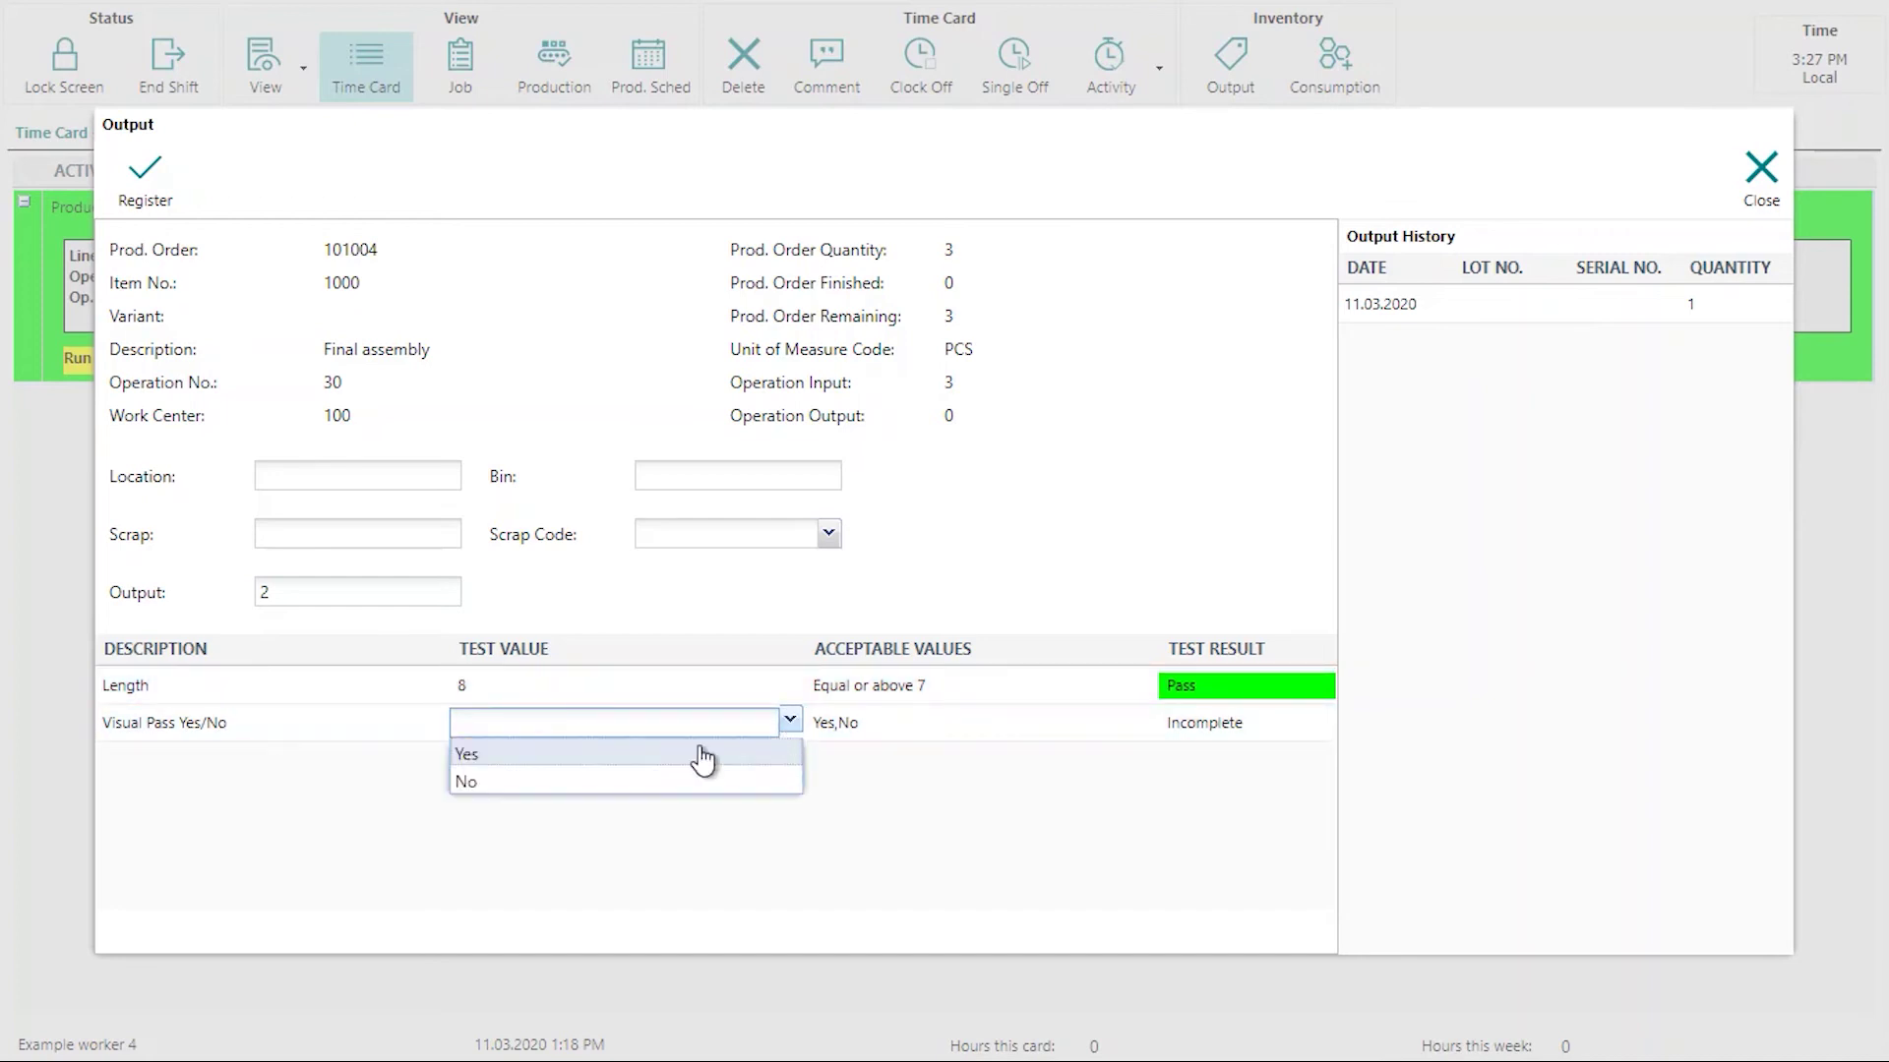
left_click(559, 757)
left_click(582, 701)
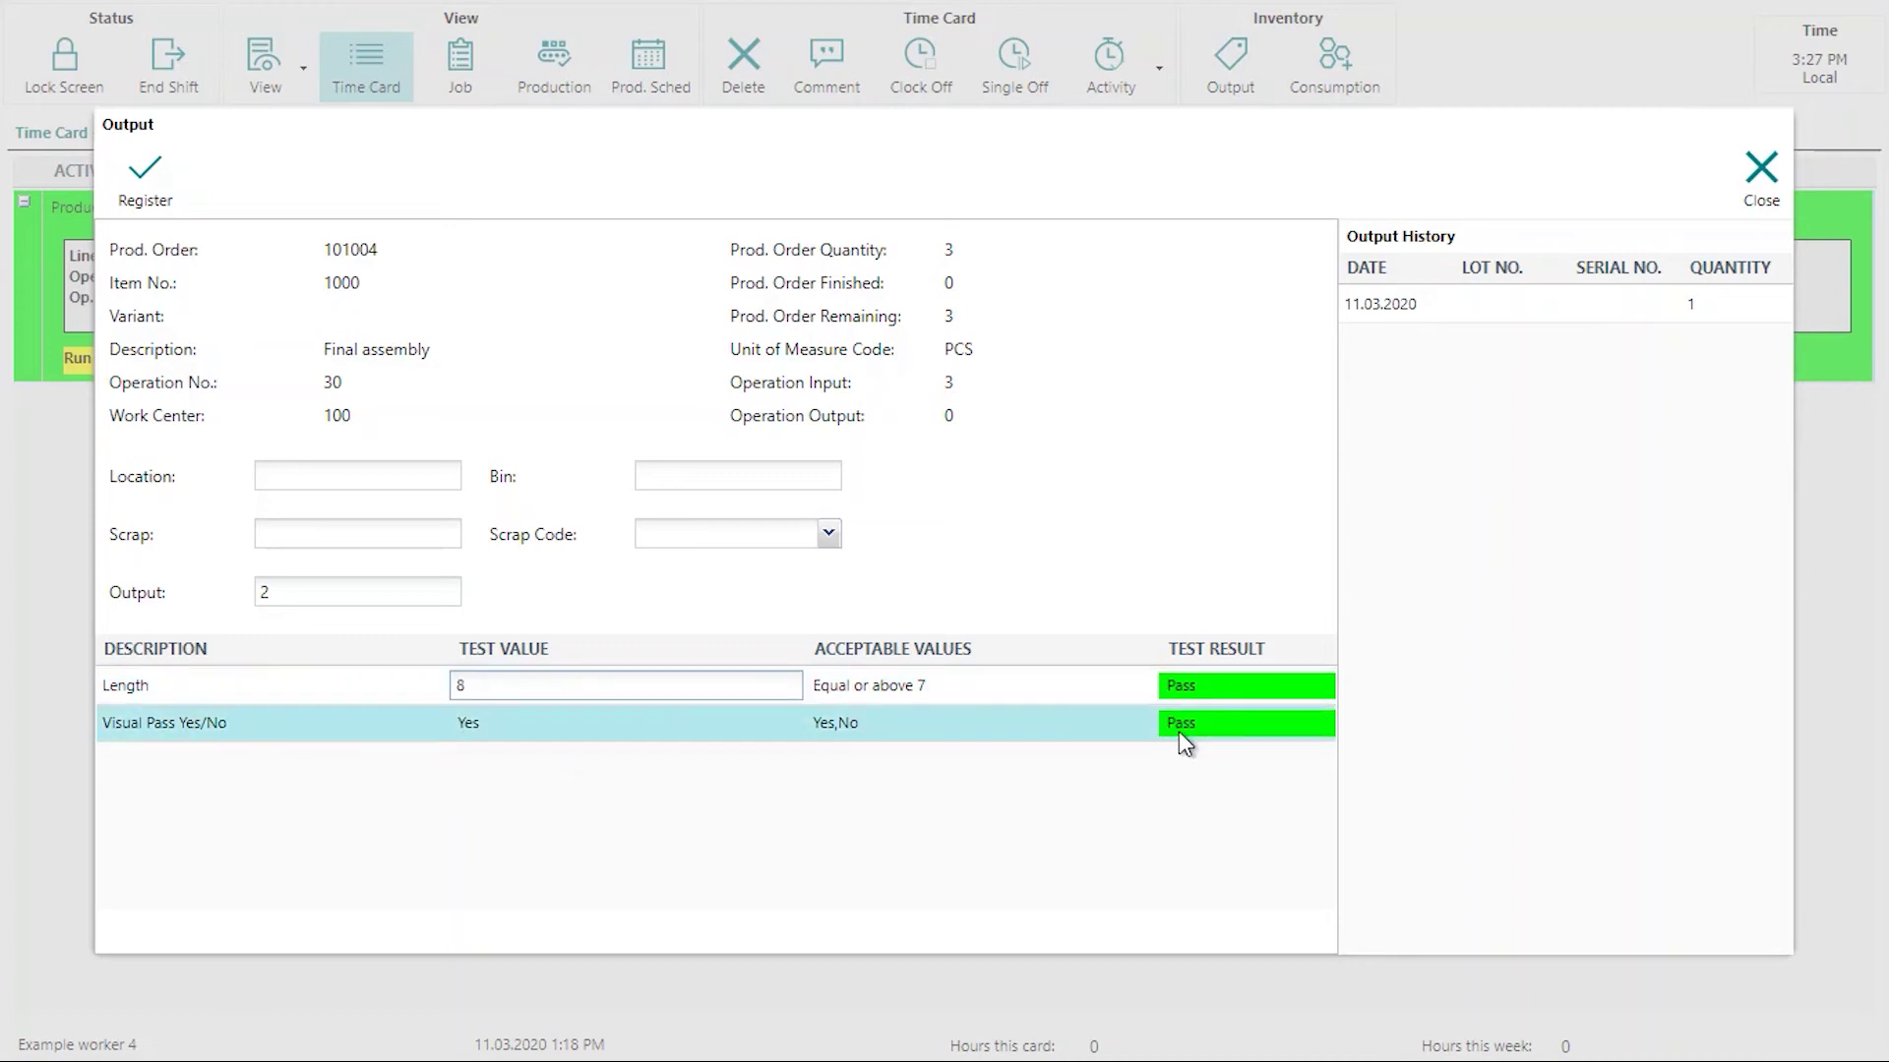
left_click(147, 182)
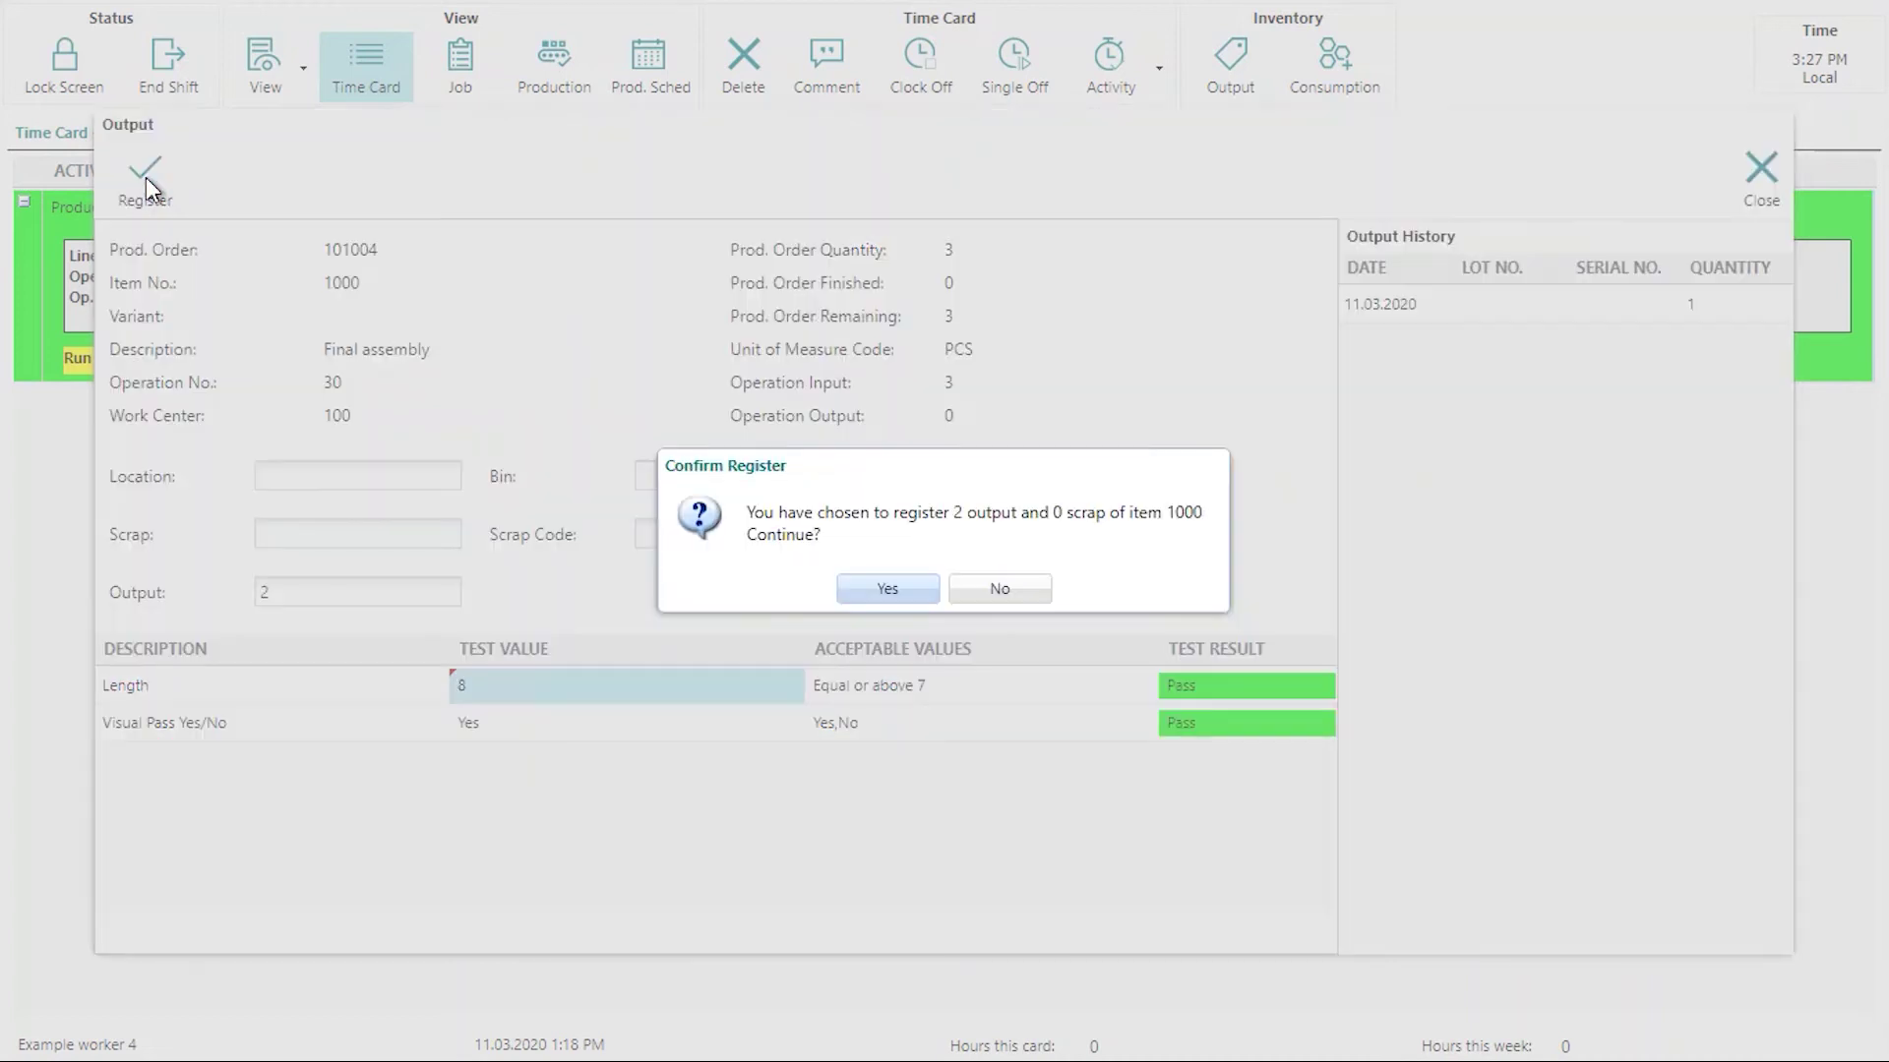
left_click(889, 588)
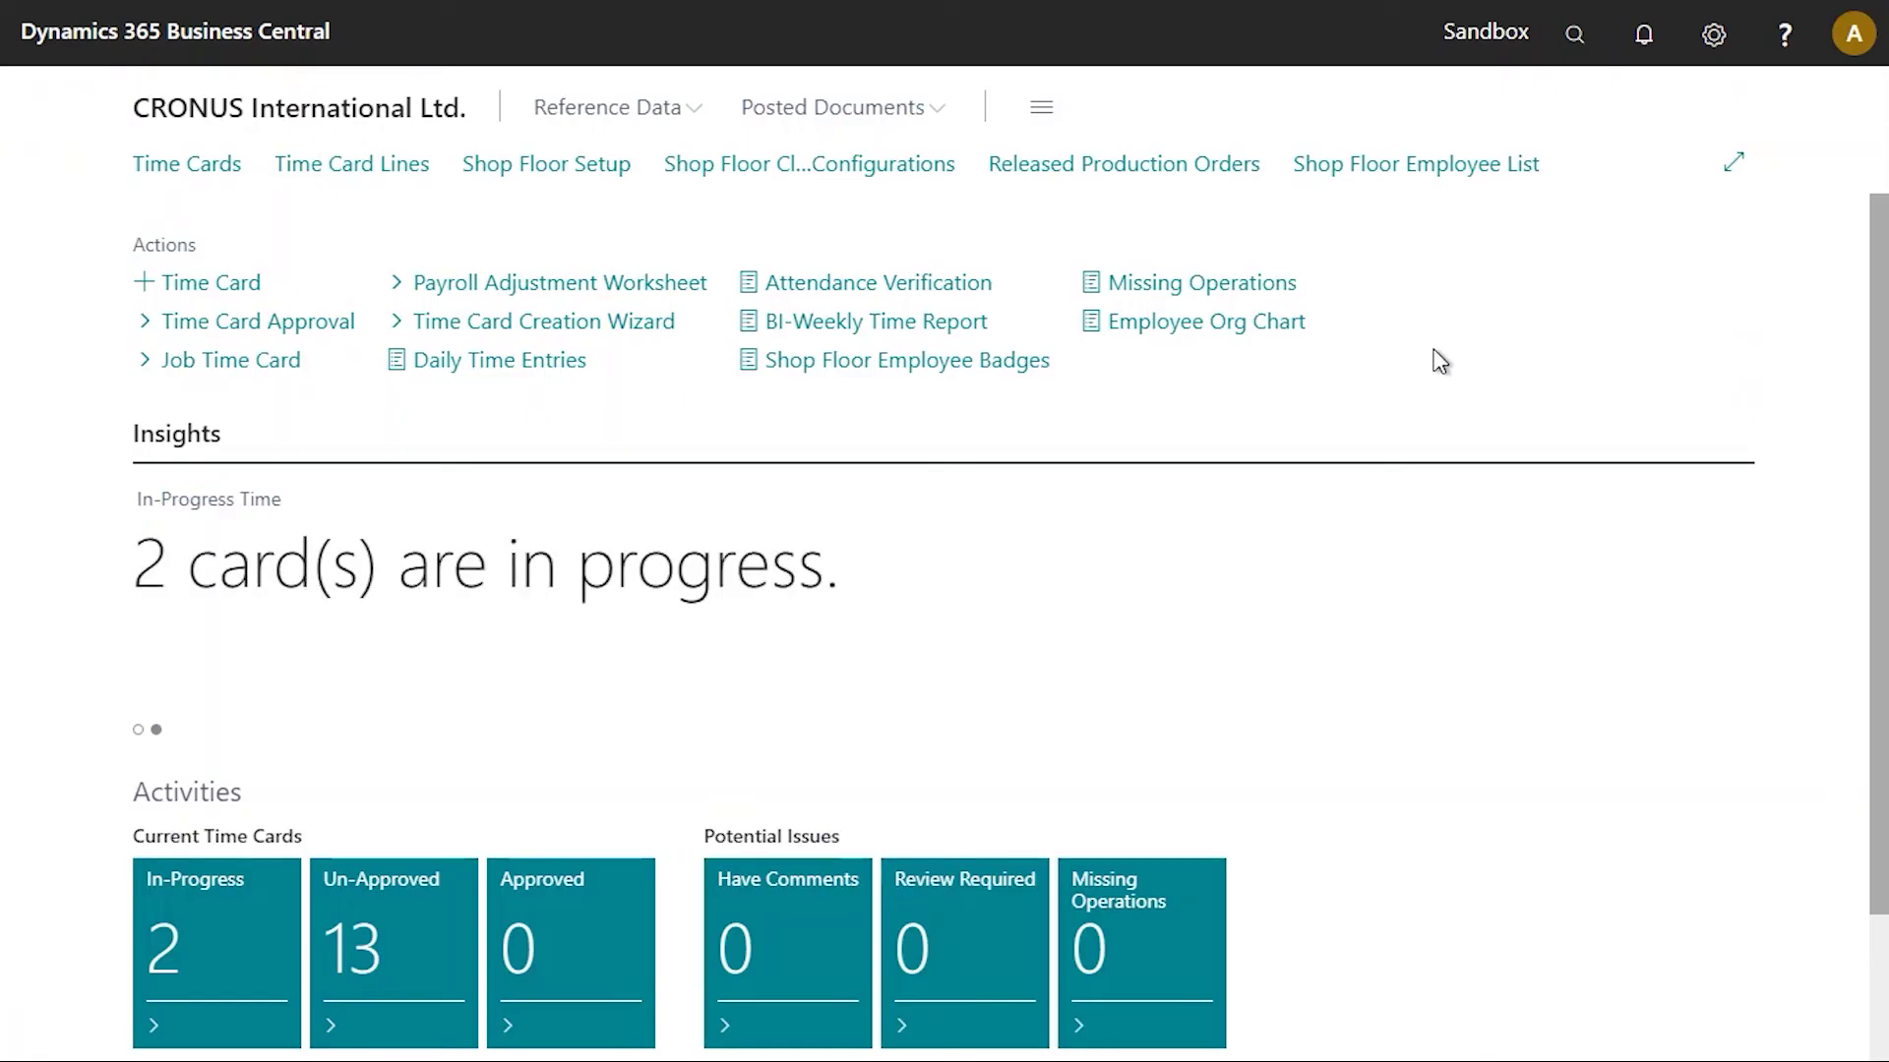
- Open Shop Floor Quality Inspection Tests to see passed retest 1 beside the failed original test
left_click(1574, 39)
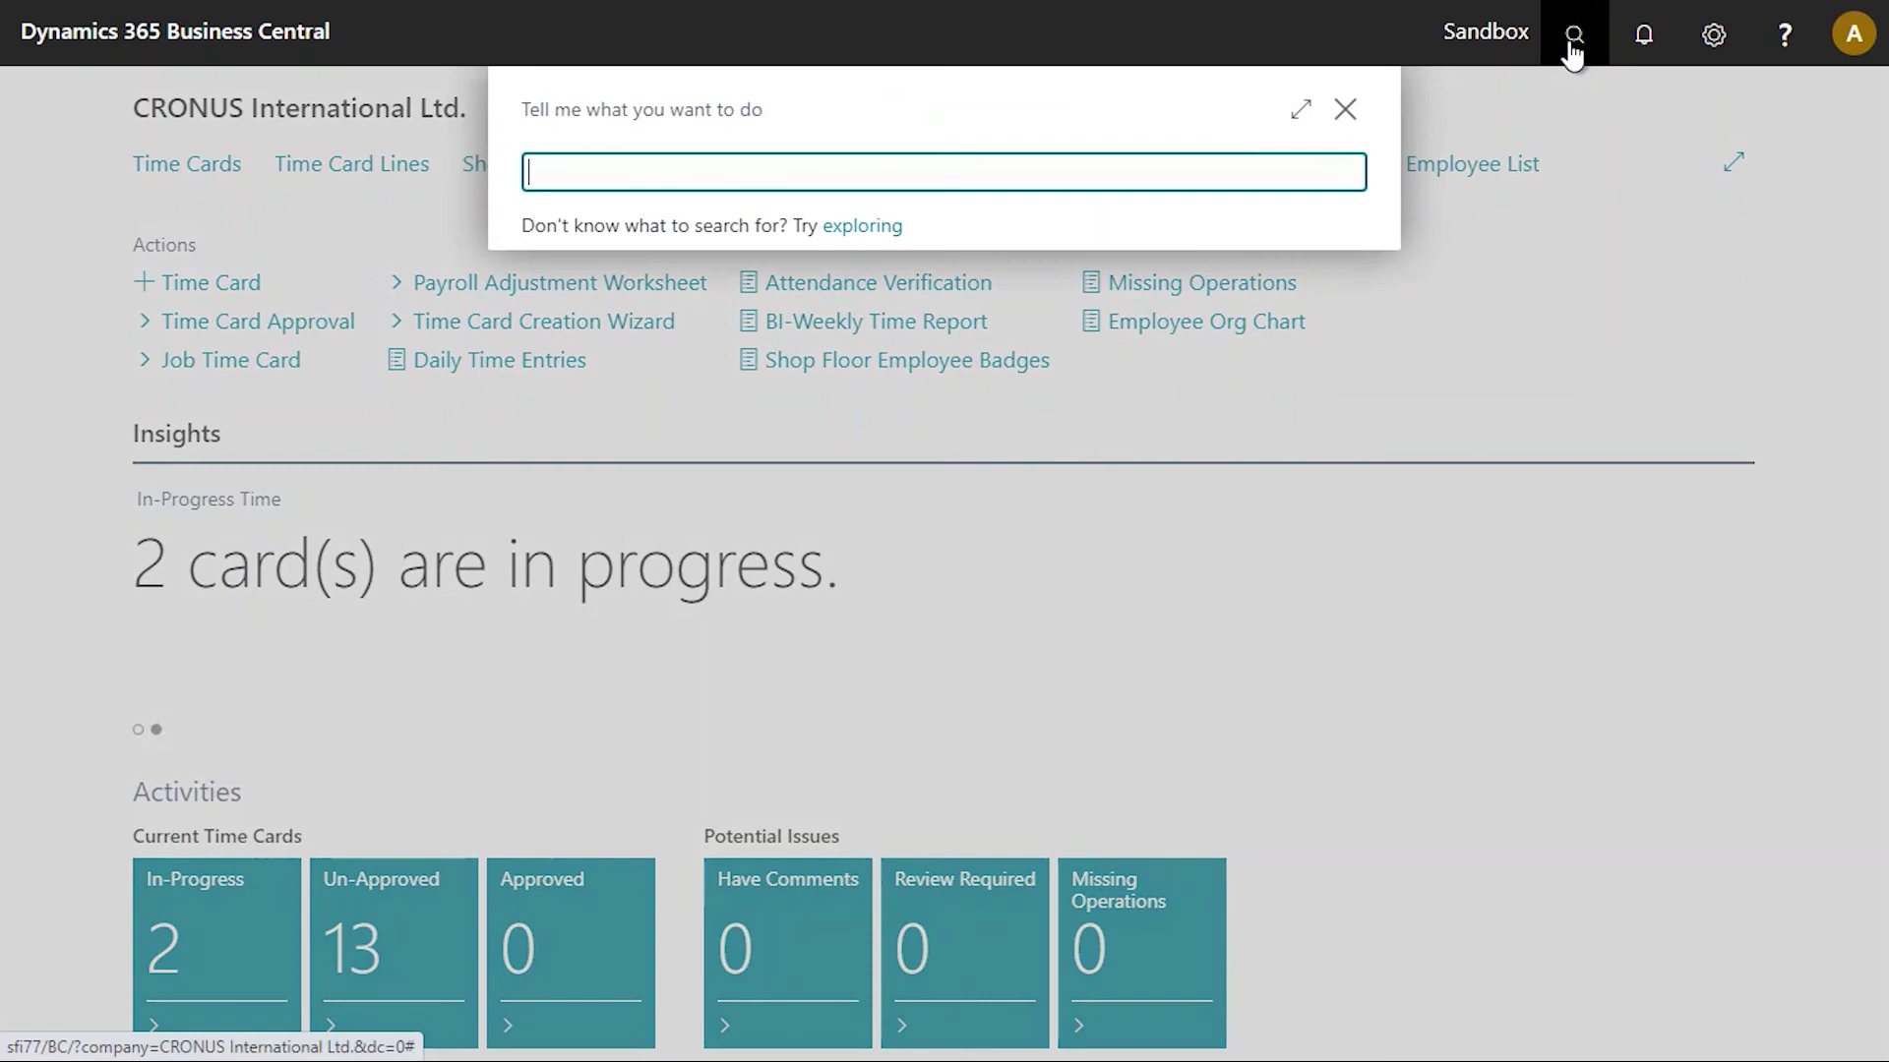
type("q")
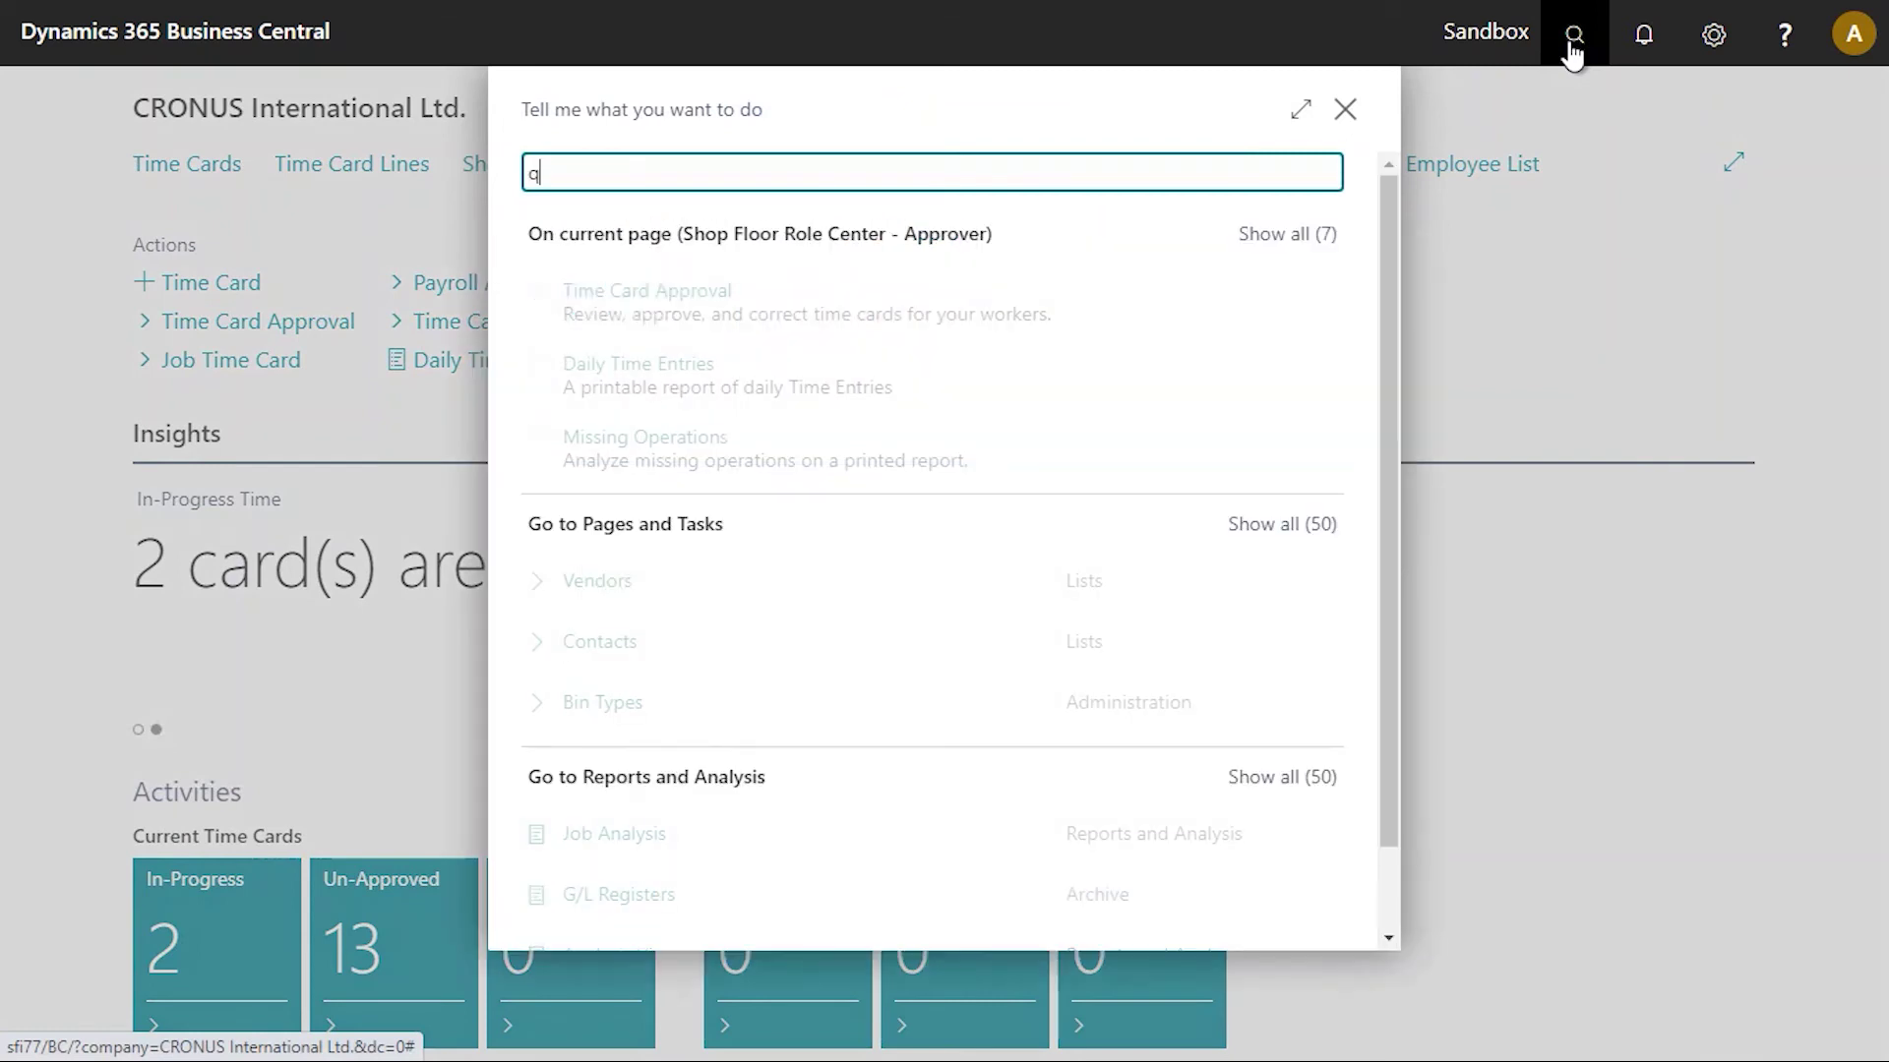
type("uality ins")
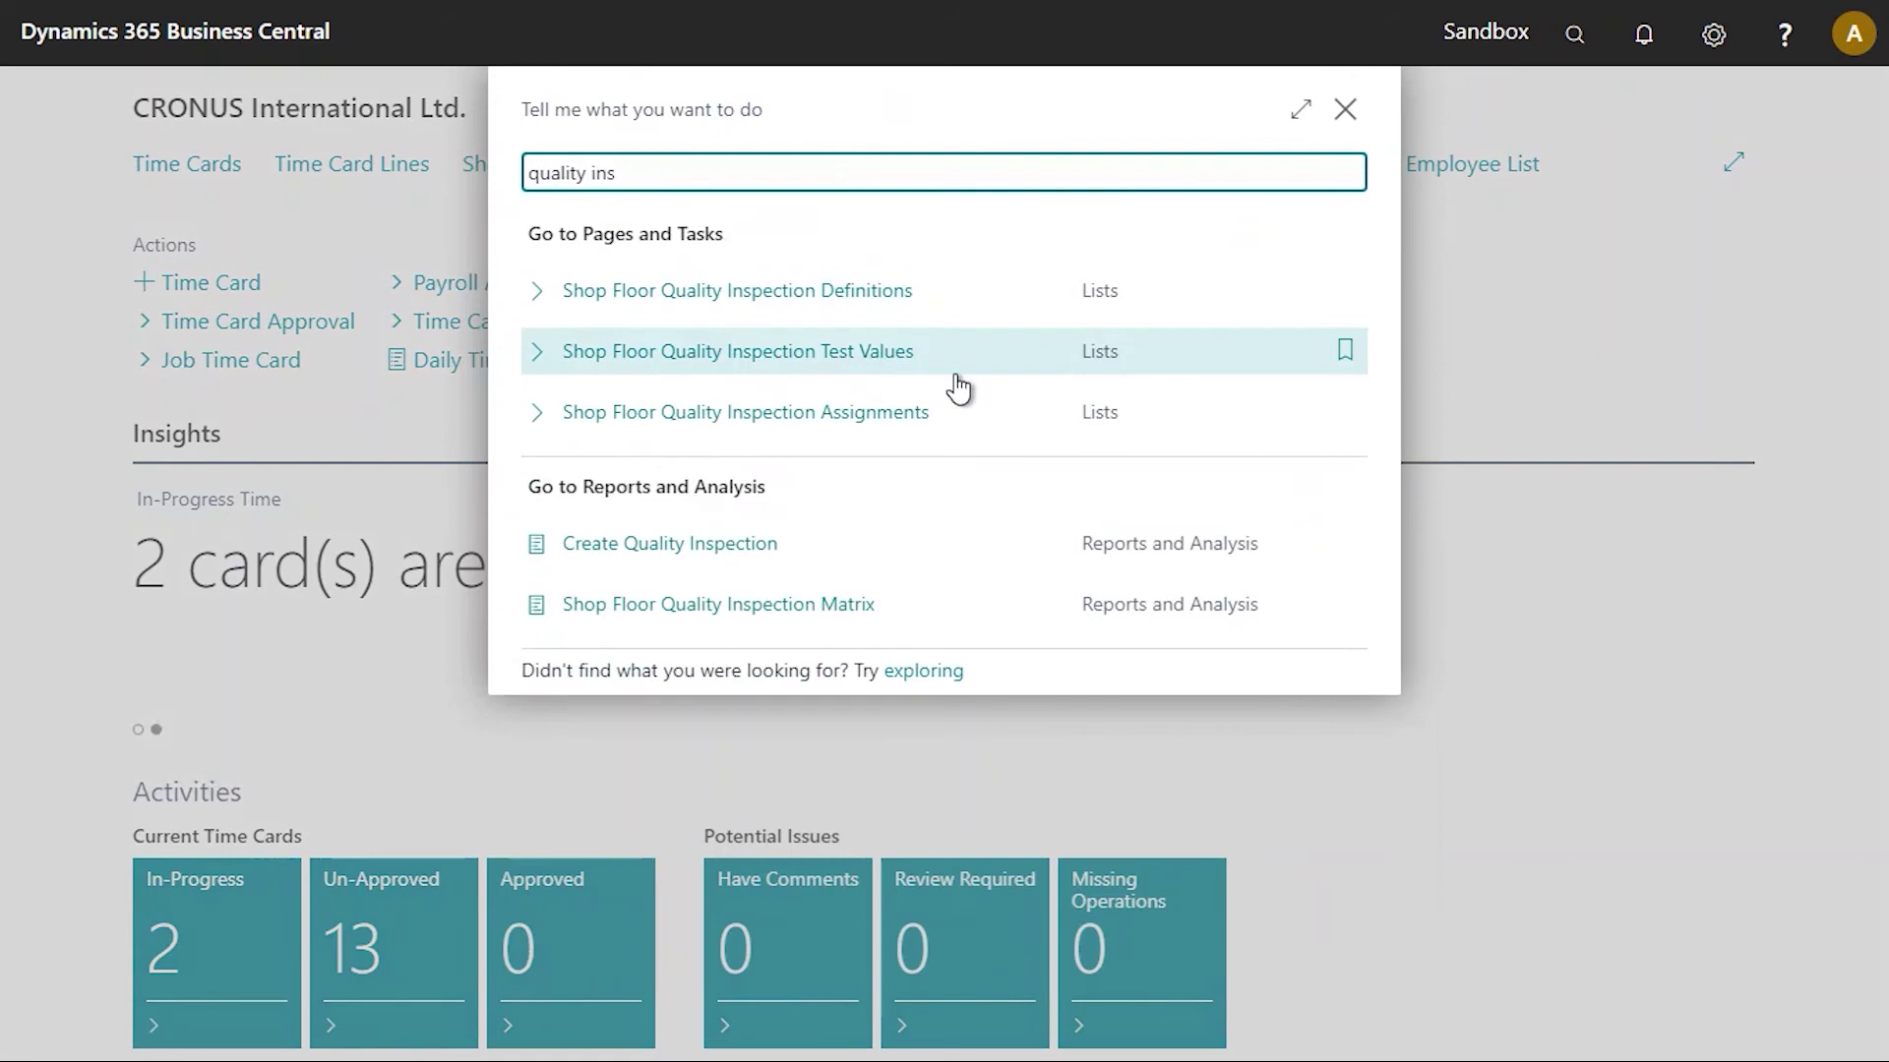
type("eption test")
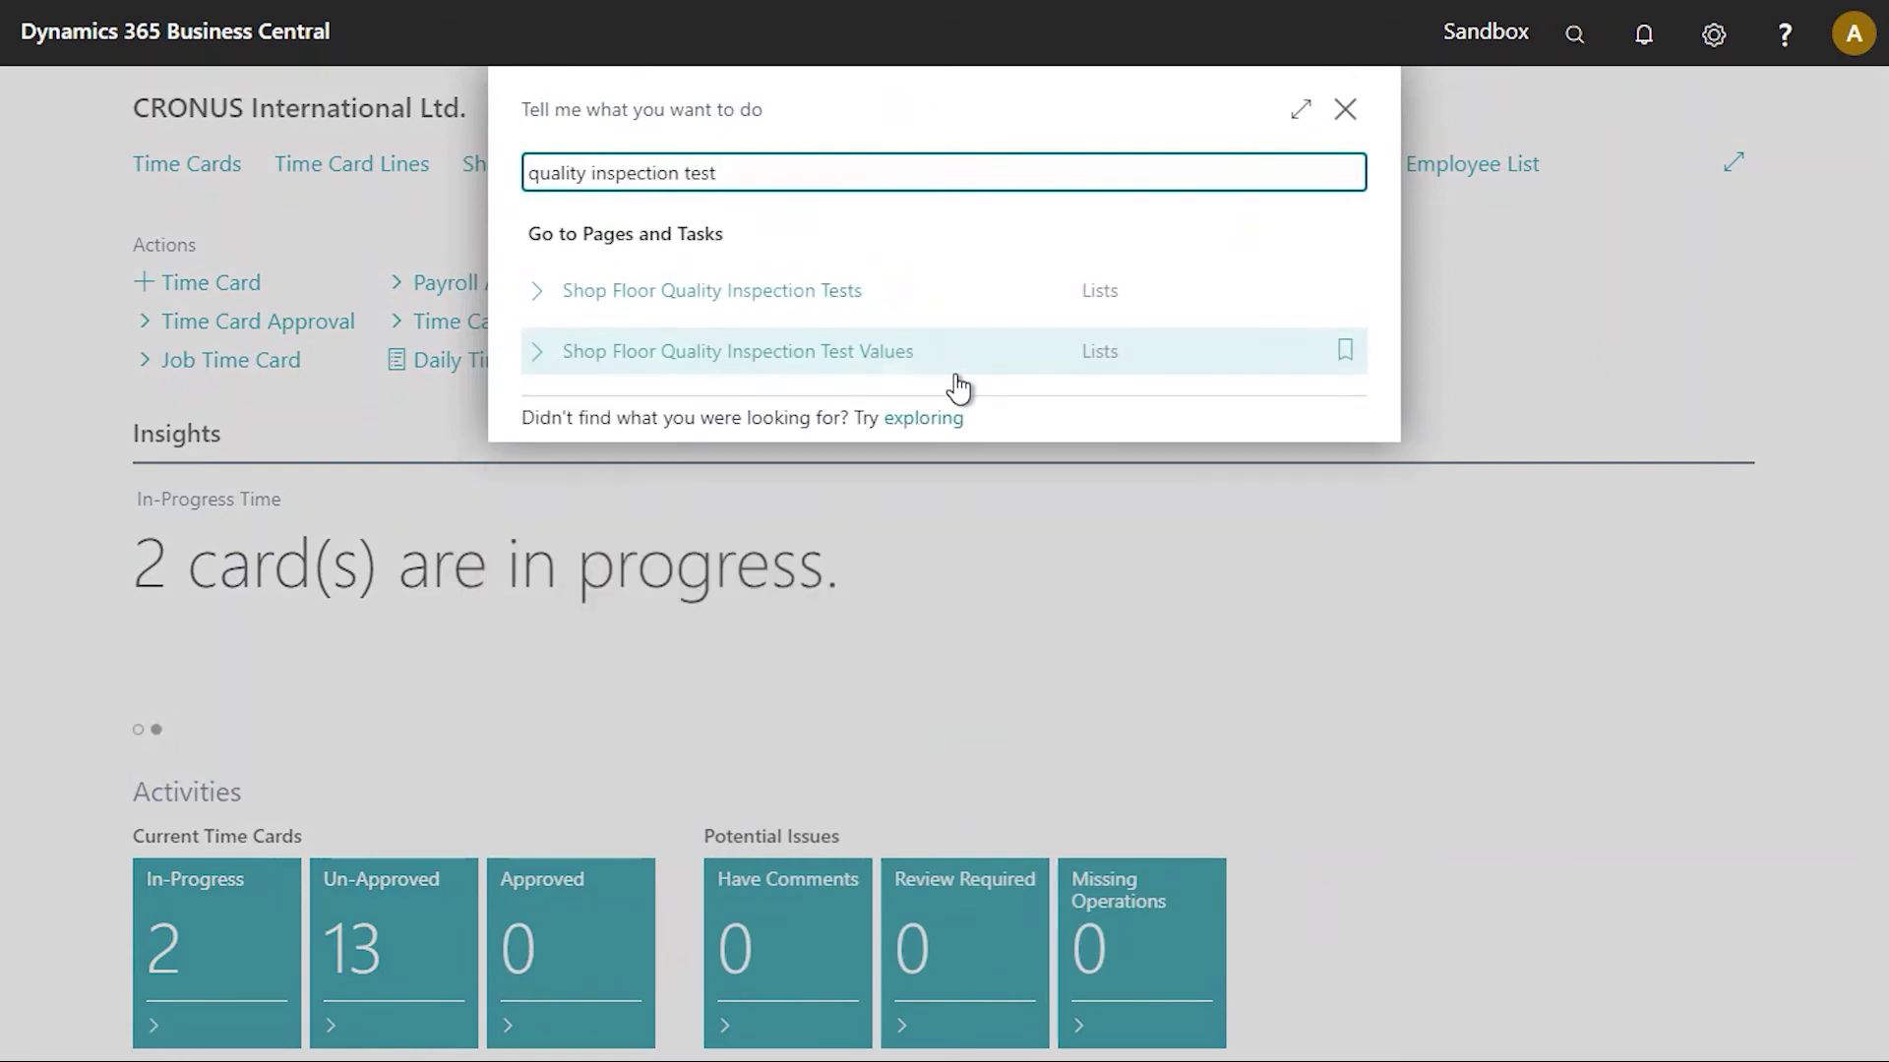
left_click(830, 295)
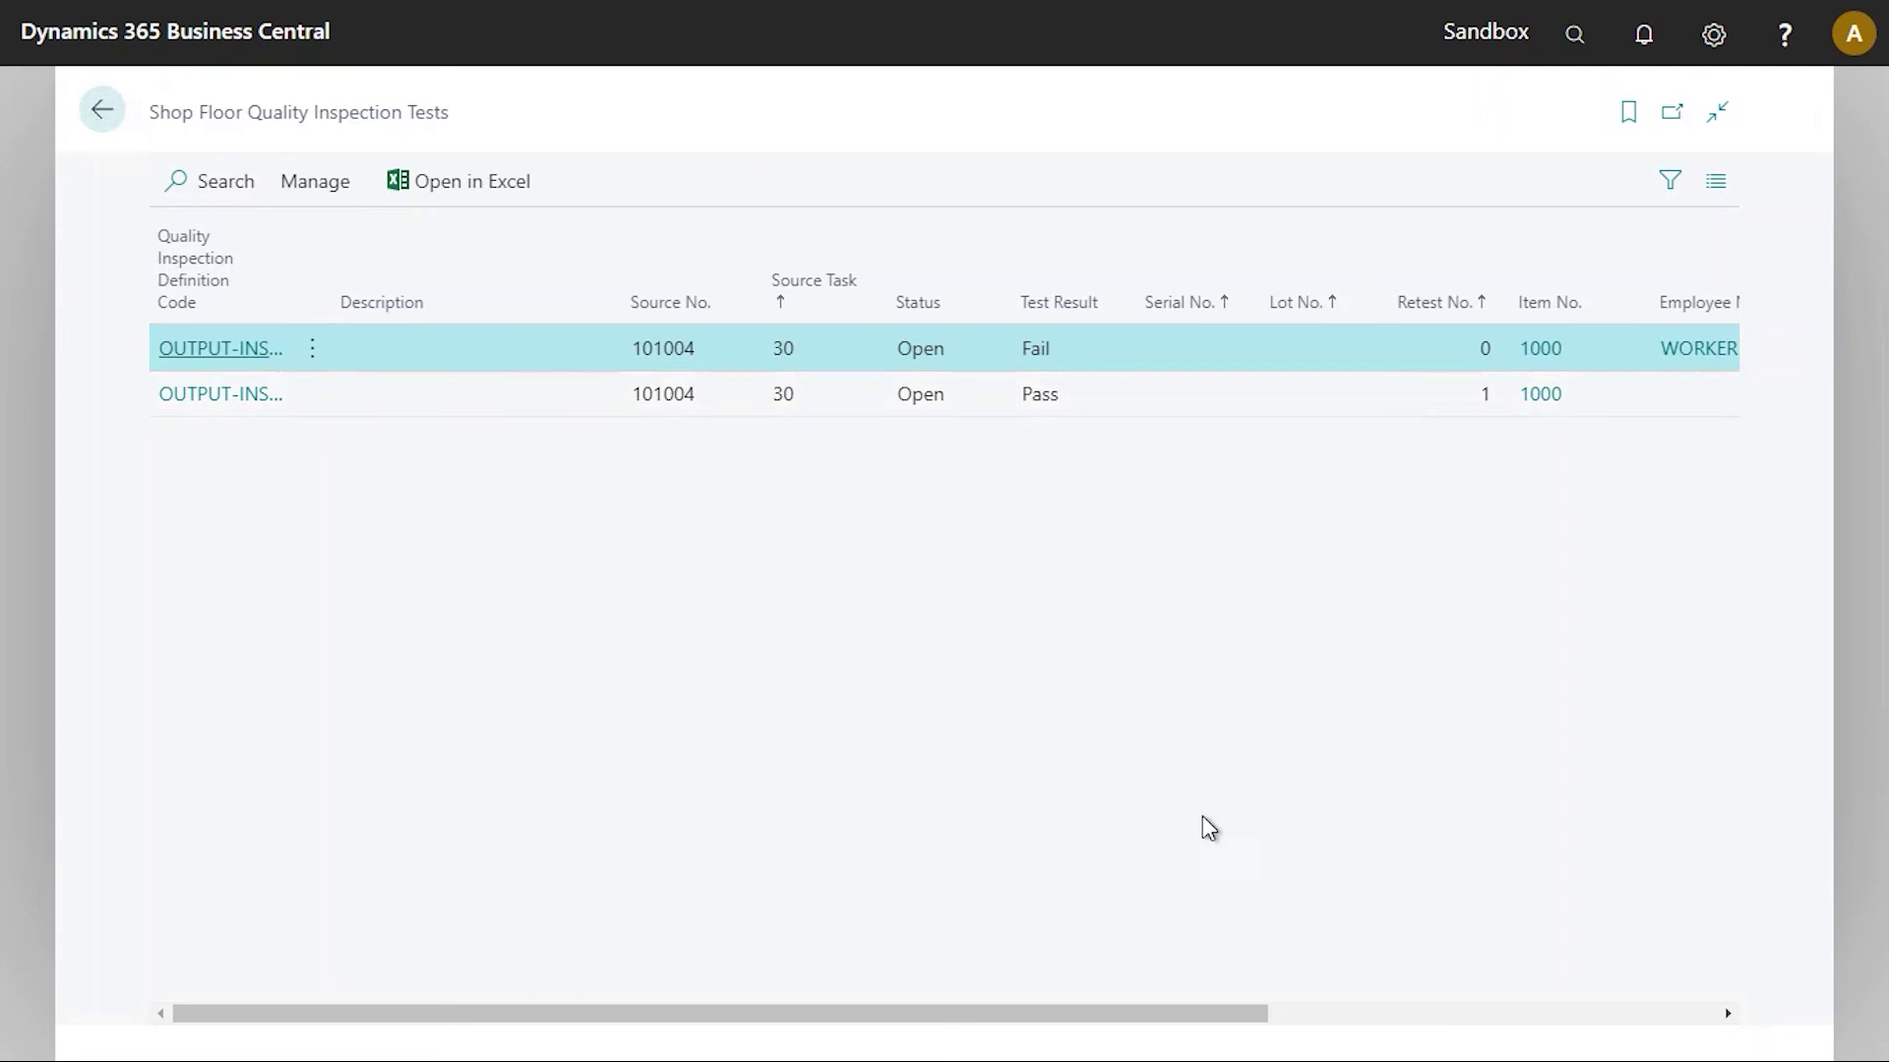
left_click_drag(1115, 1021, 649, 598)
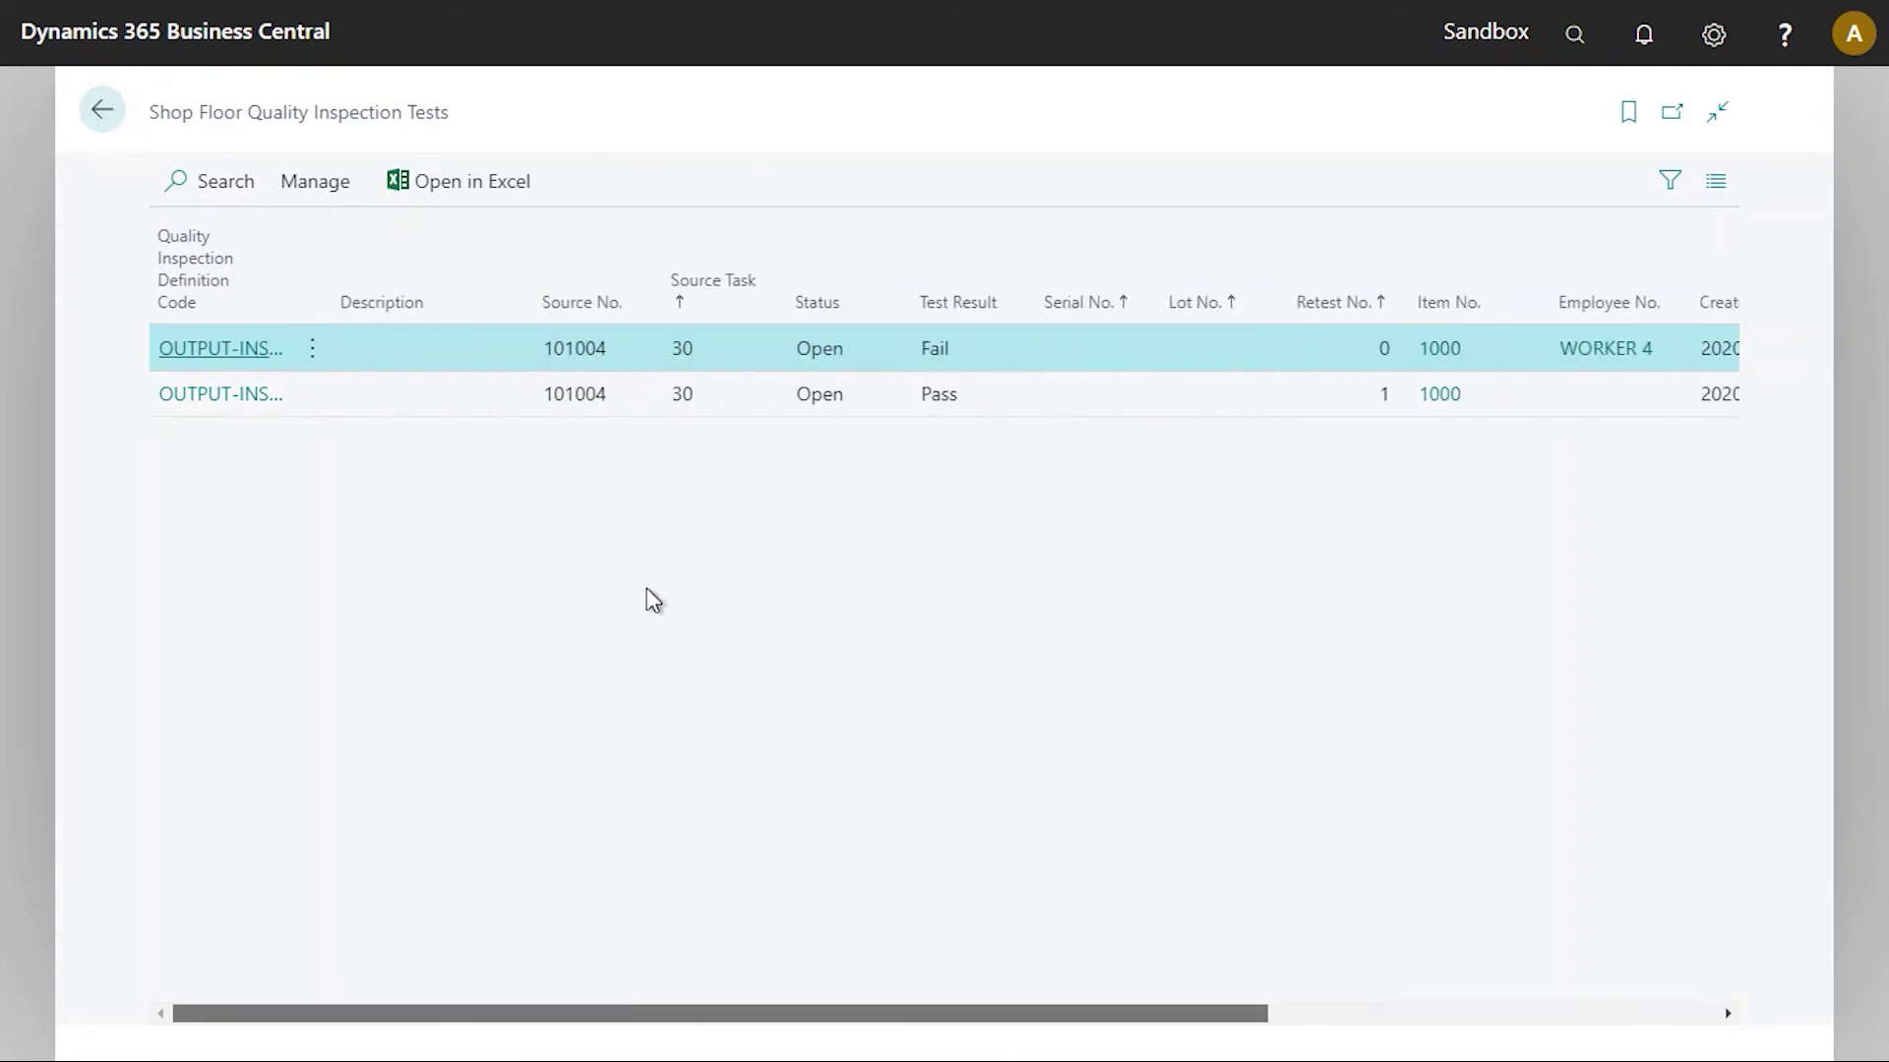
left_click(1574, 35)
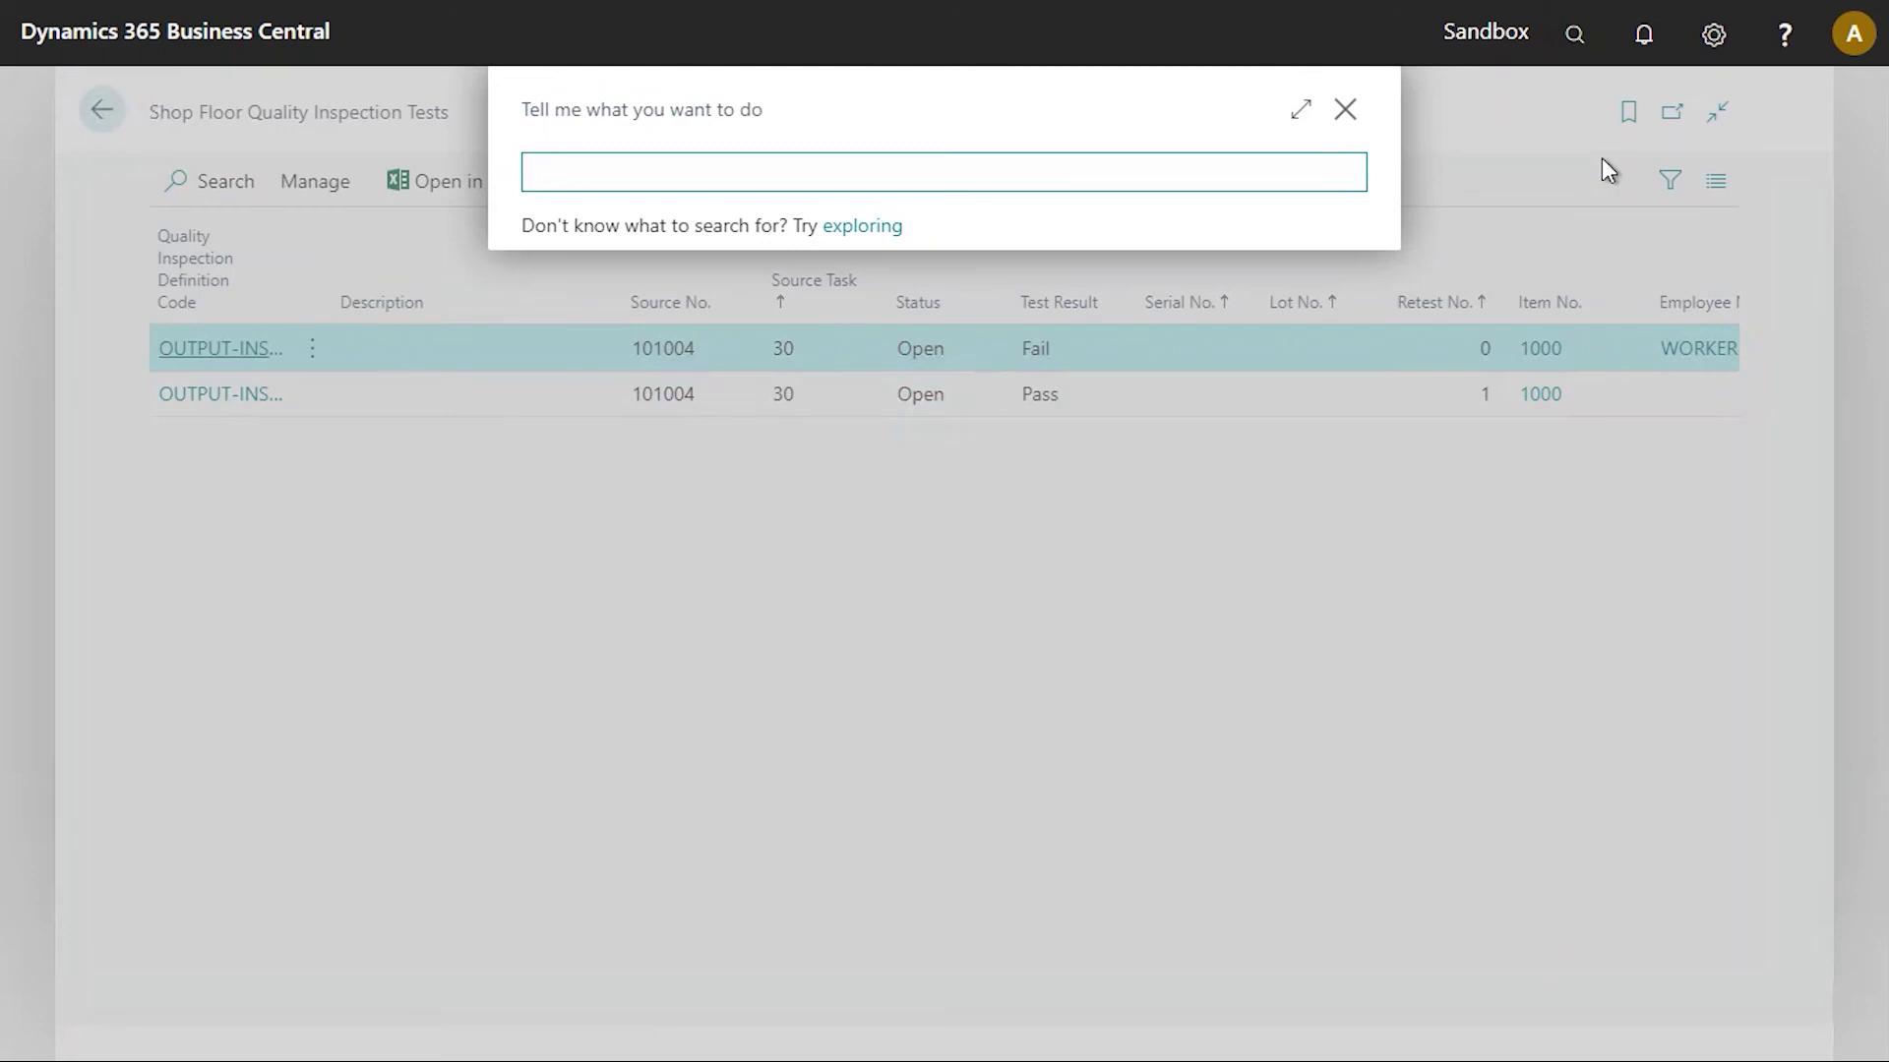
- Search 'quality', open Shop Floor Quality Inspection Test Values and scroll through order 101004's values
type("quality")
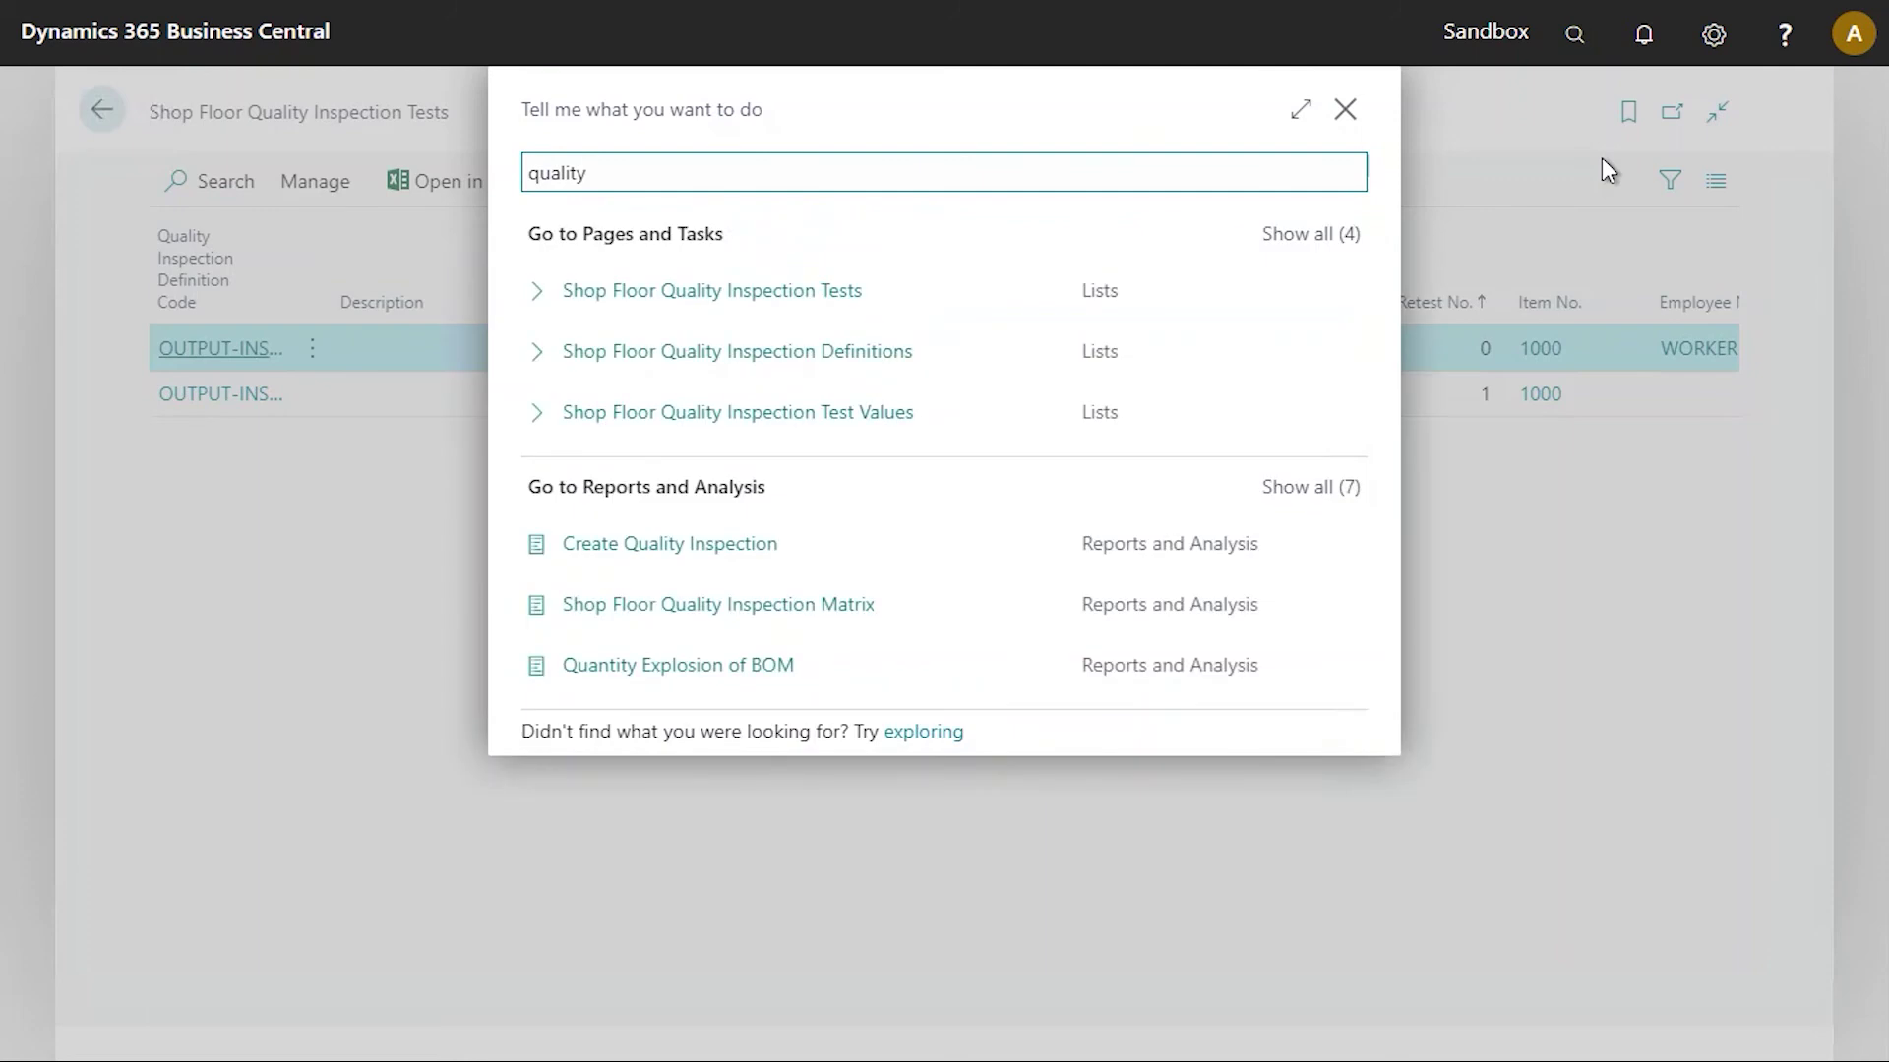
left_click(828, 431)
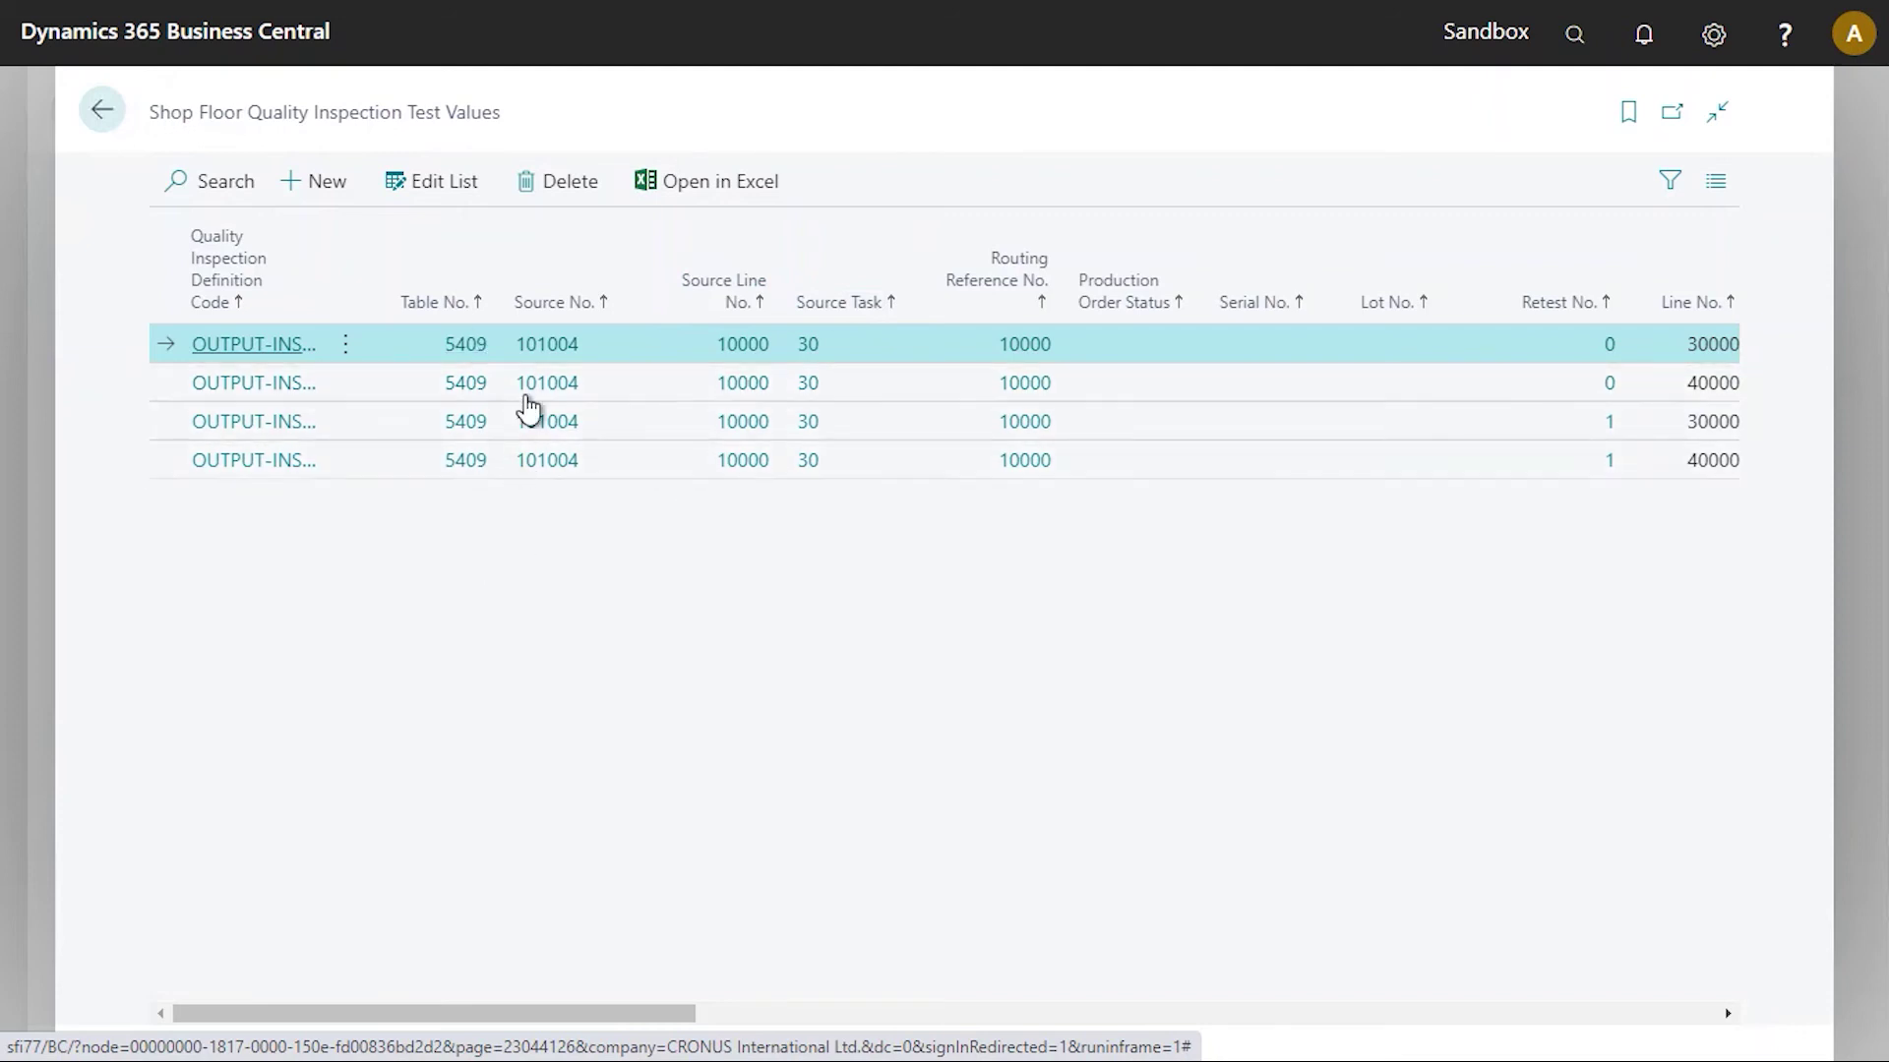
left_click_drag(634, 1013, 421, 1014)
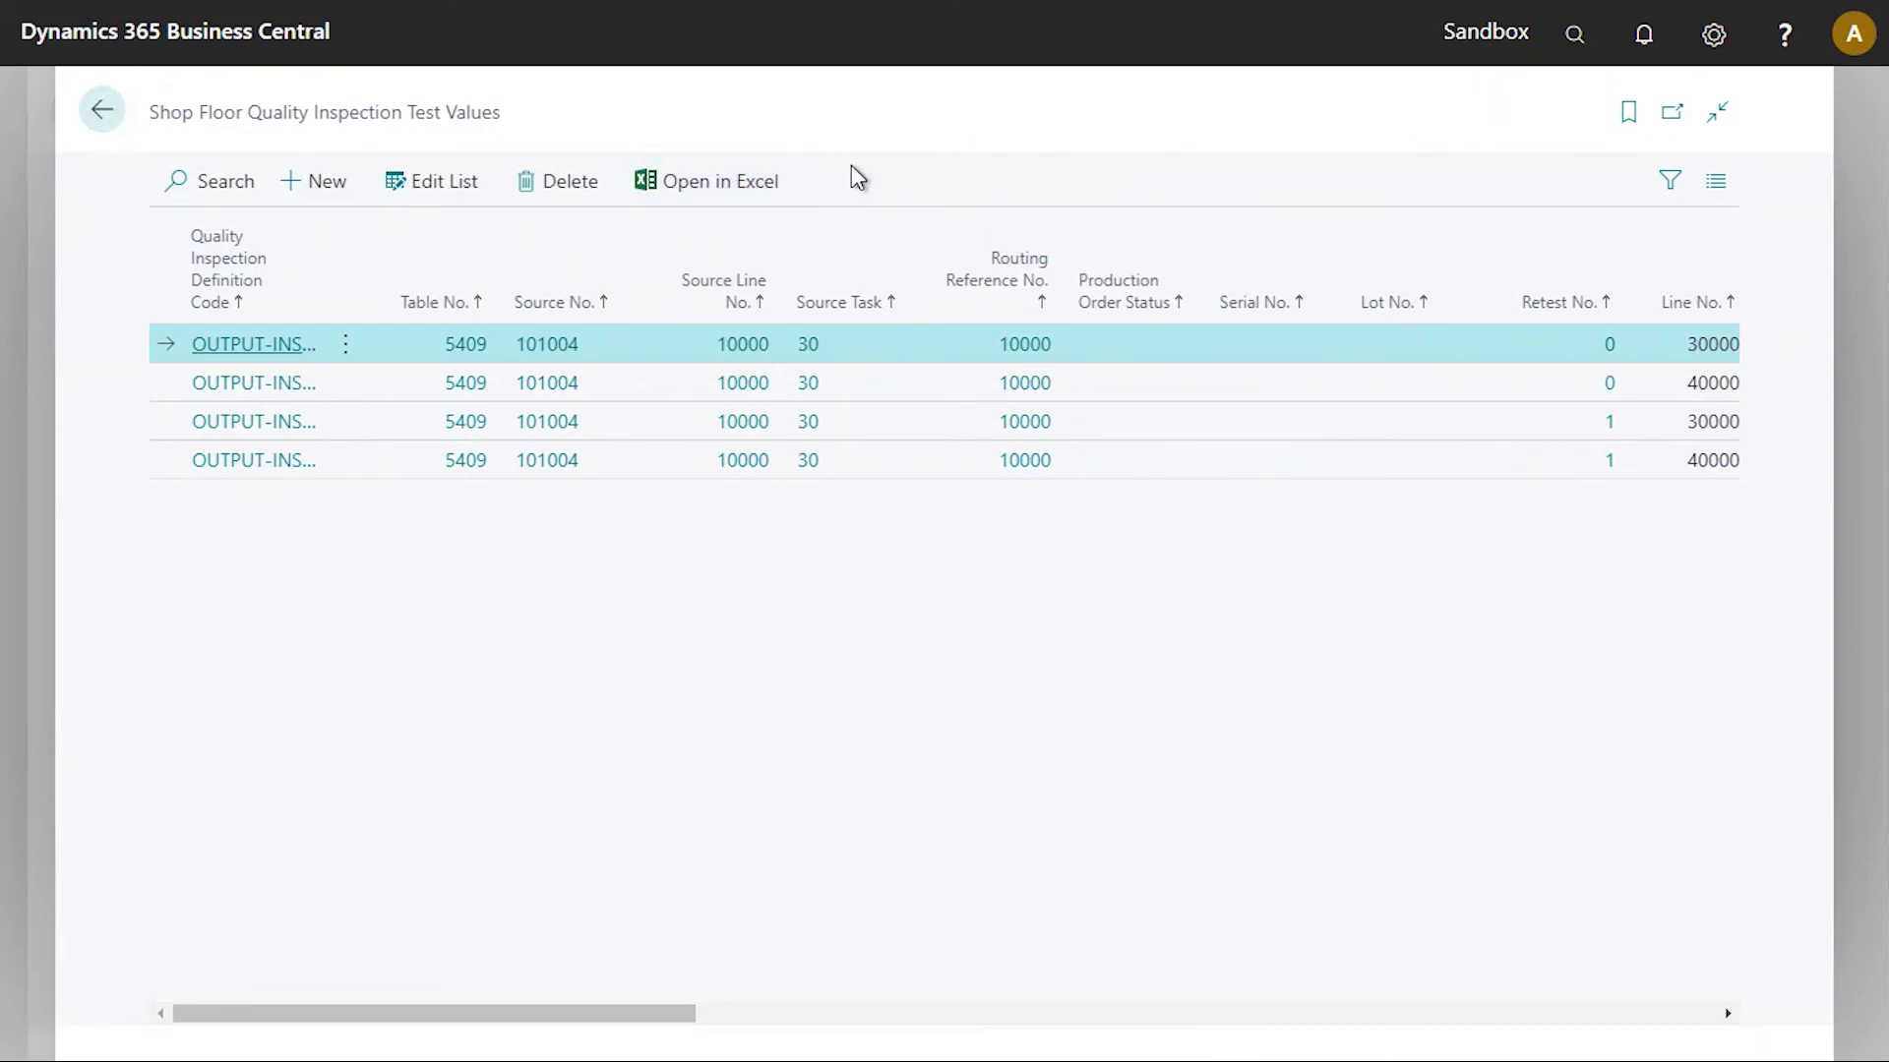
left_click(100, 116)
- Turn on View > Quality Inspections beside time card TC000040, then open and close the Record input
key("Escape")
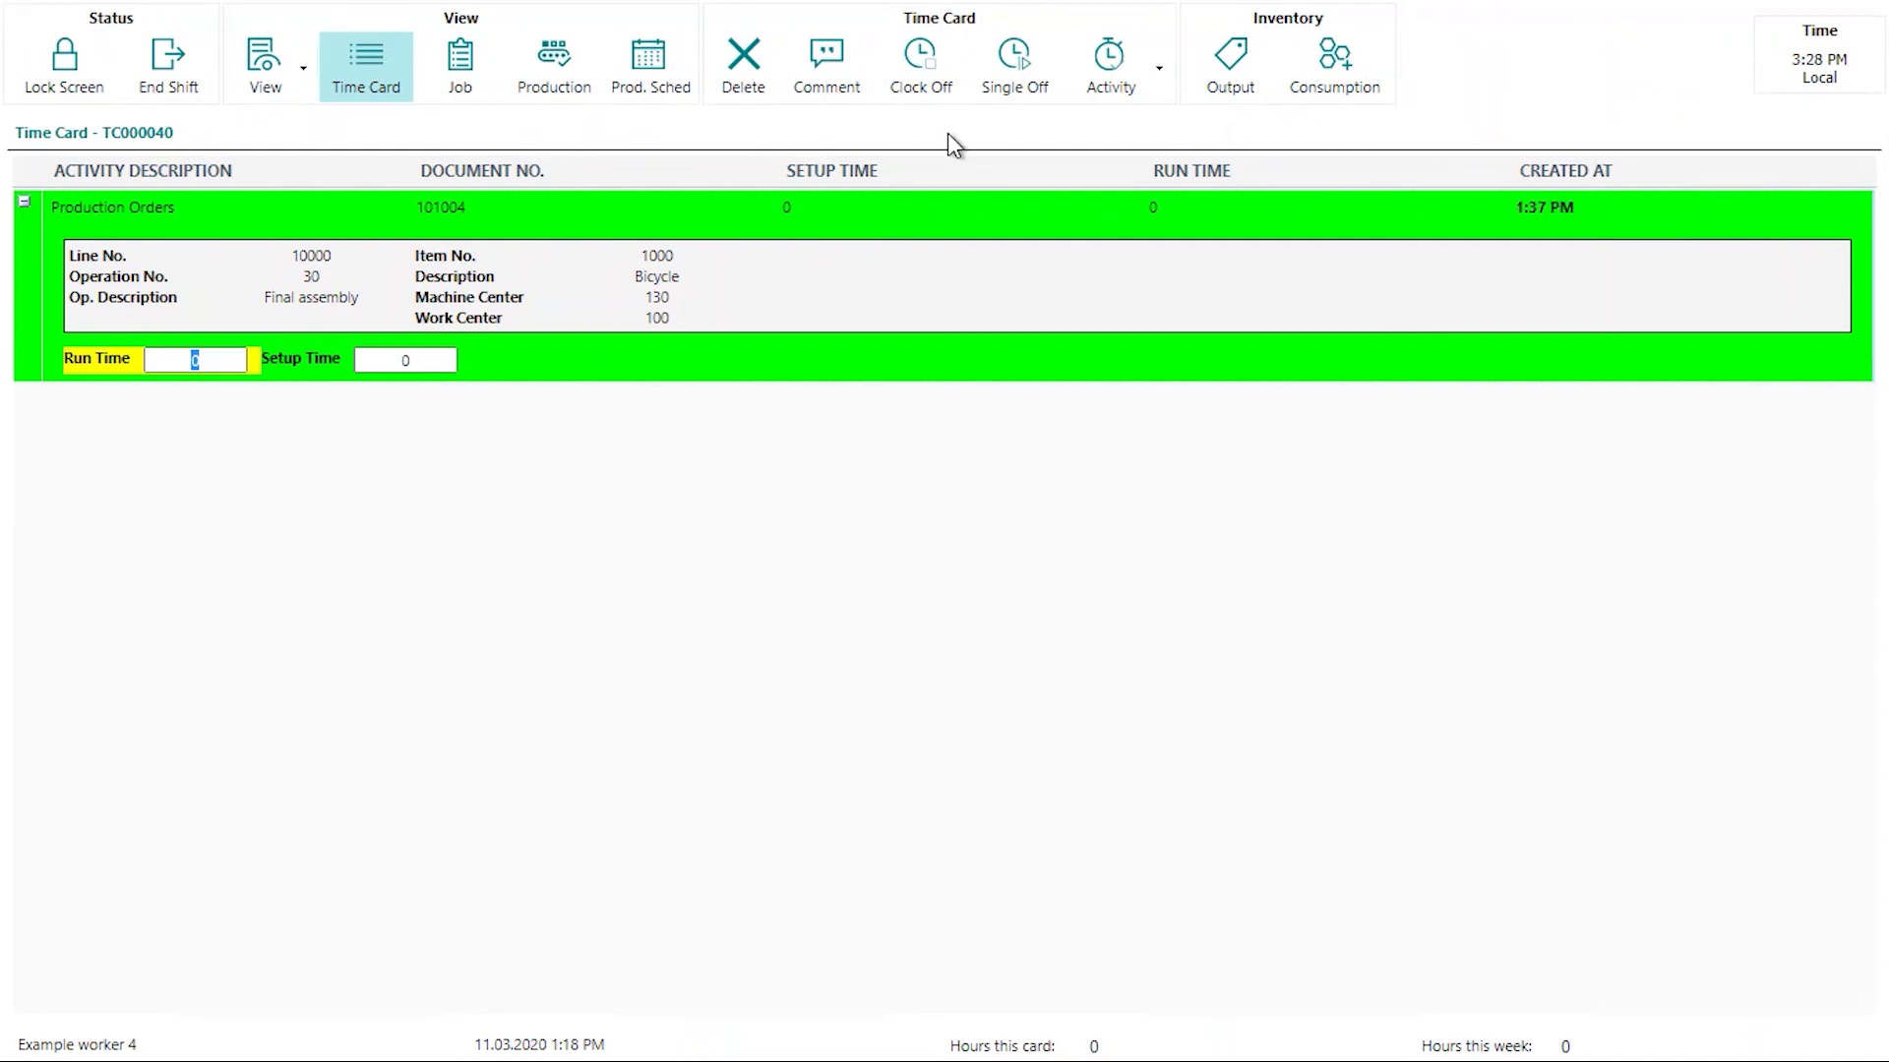
left_click(303, 71)
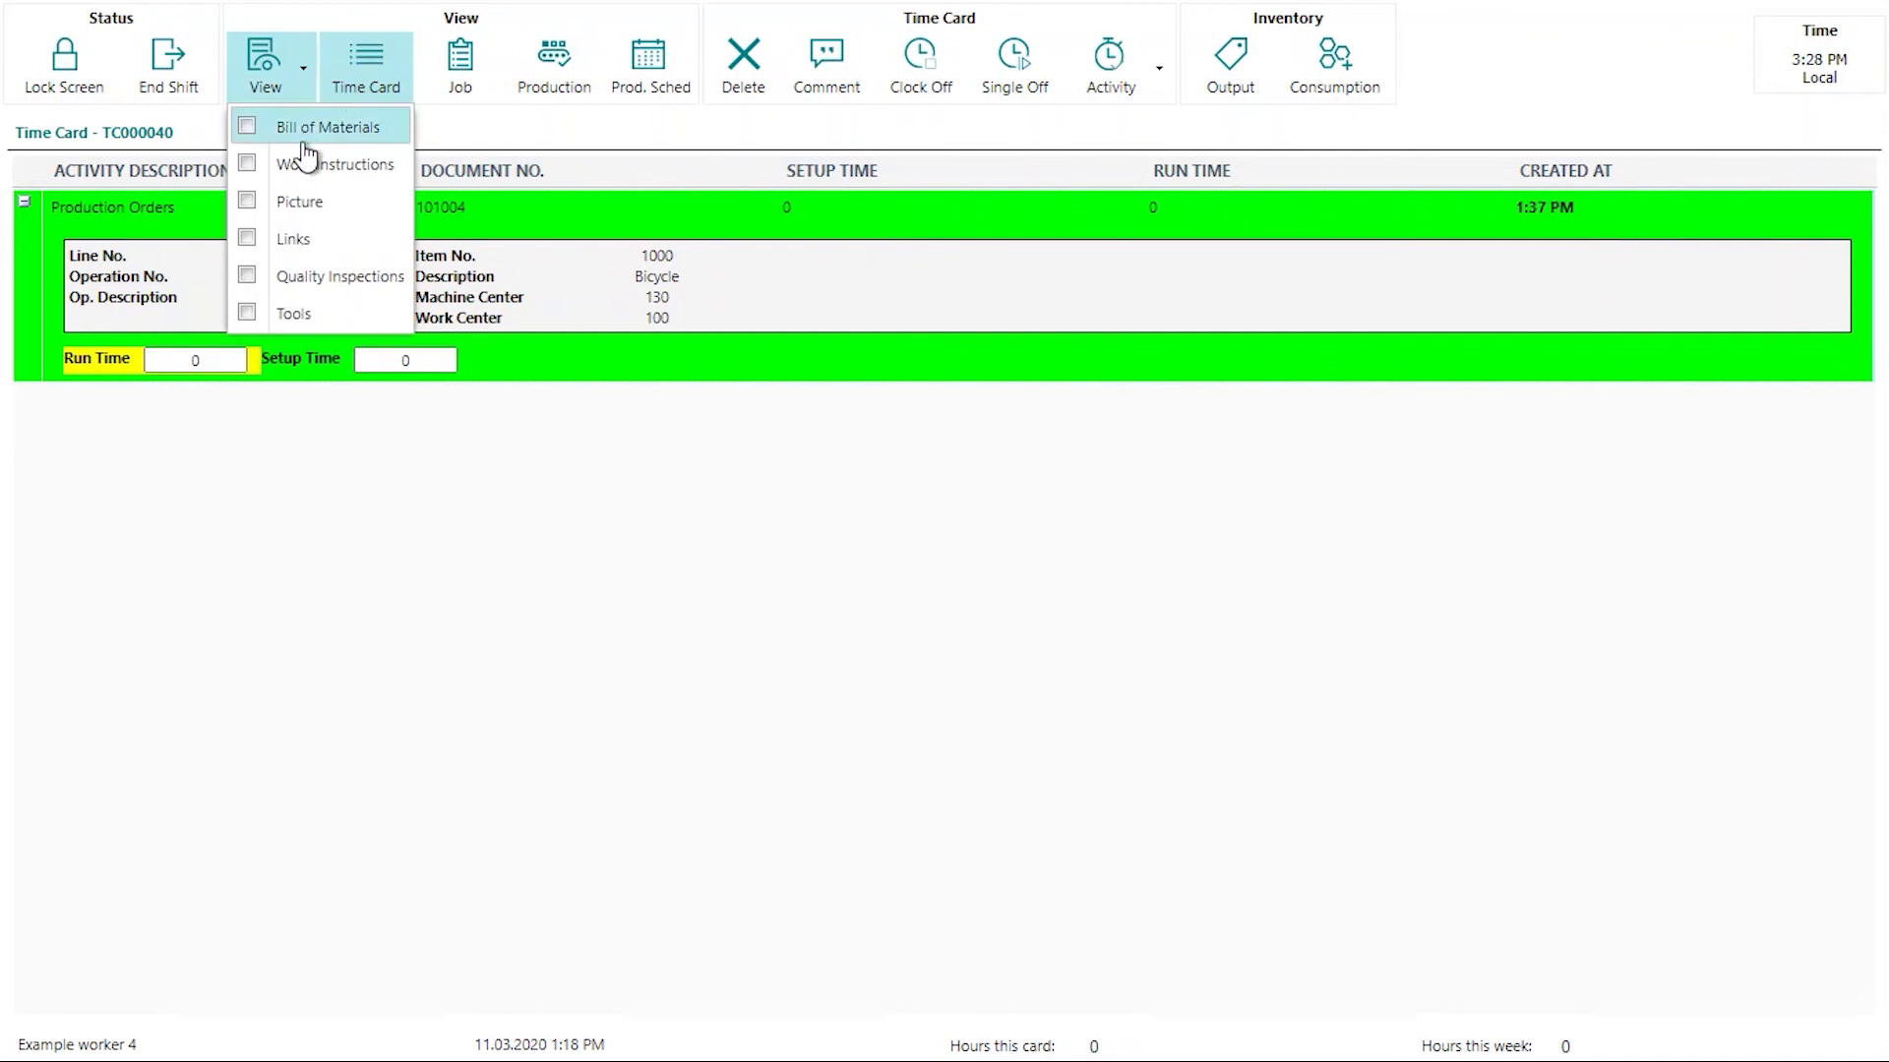
left_click(244, 279)
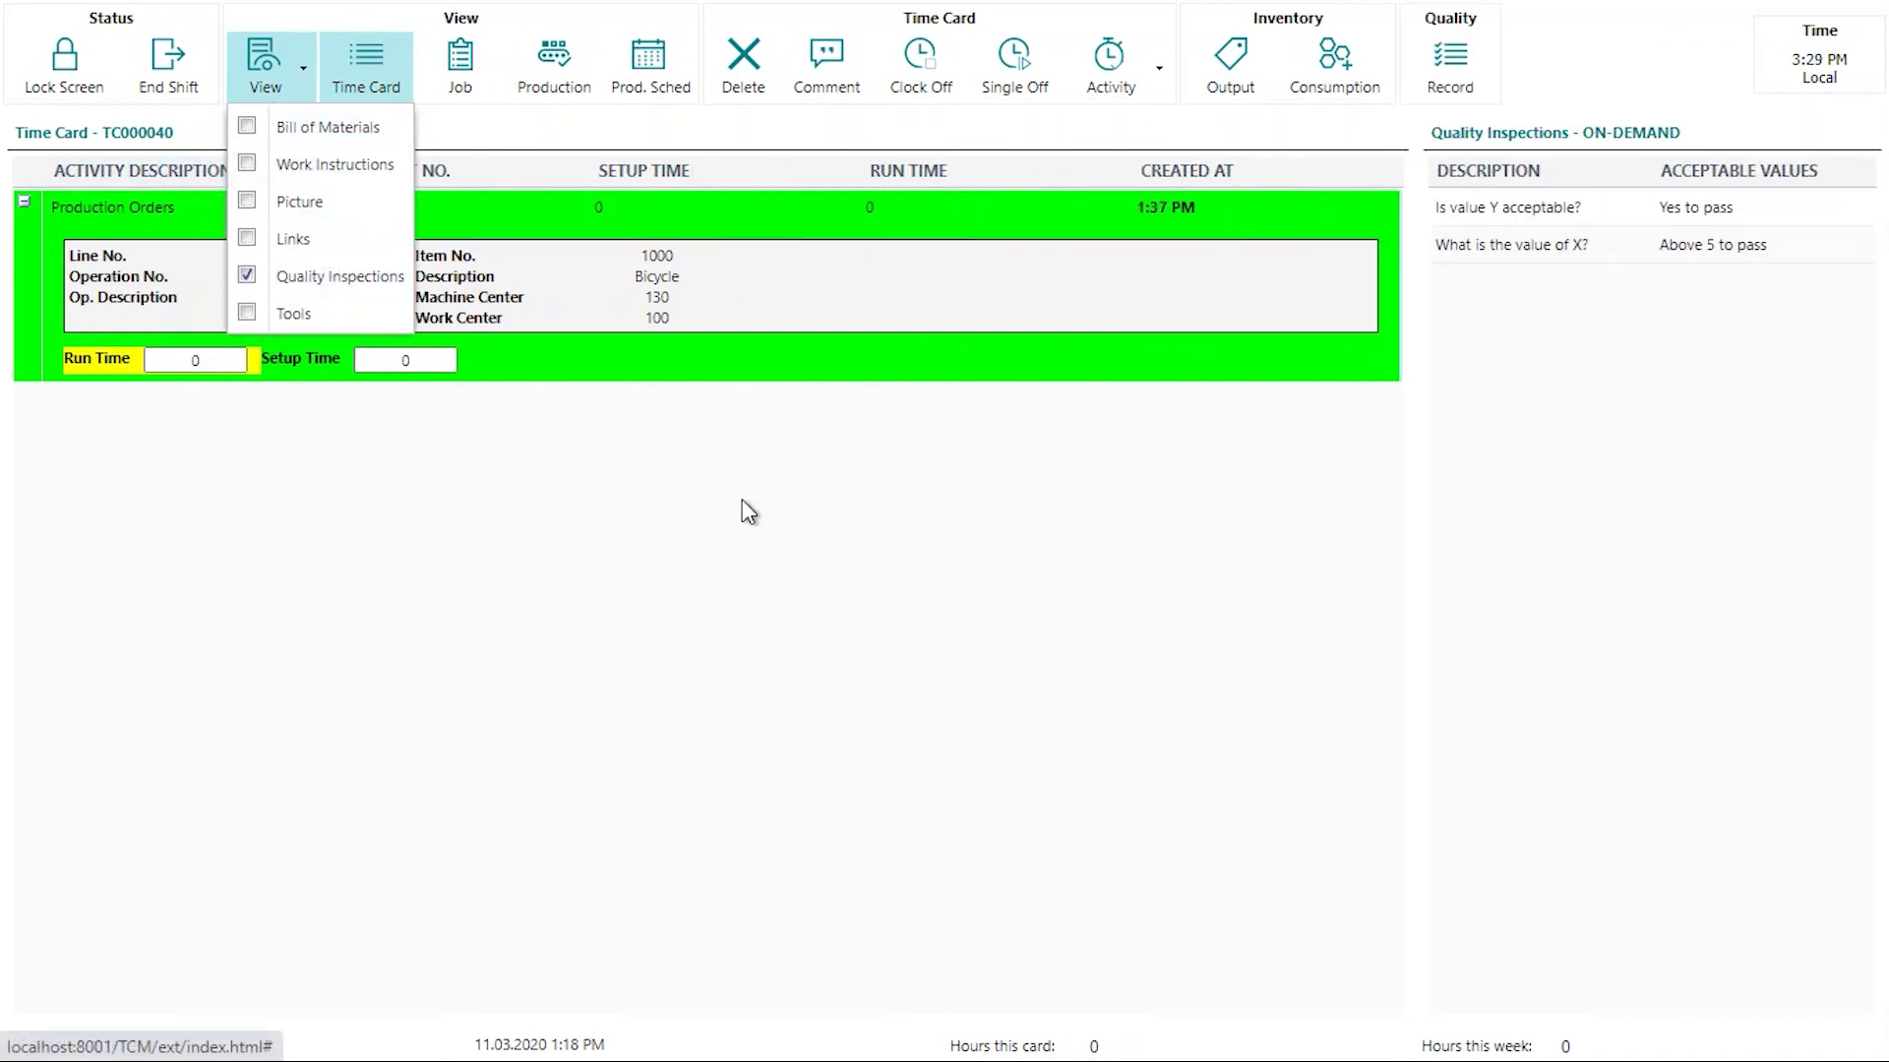
left_click(758, 433)
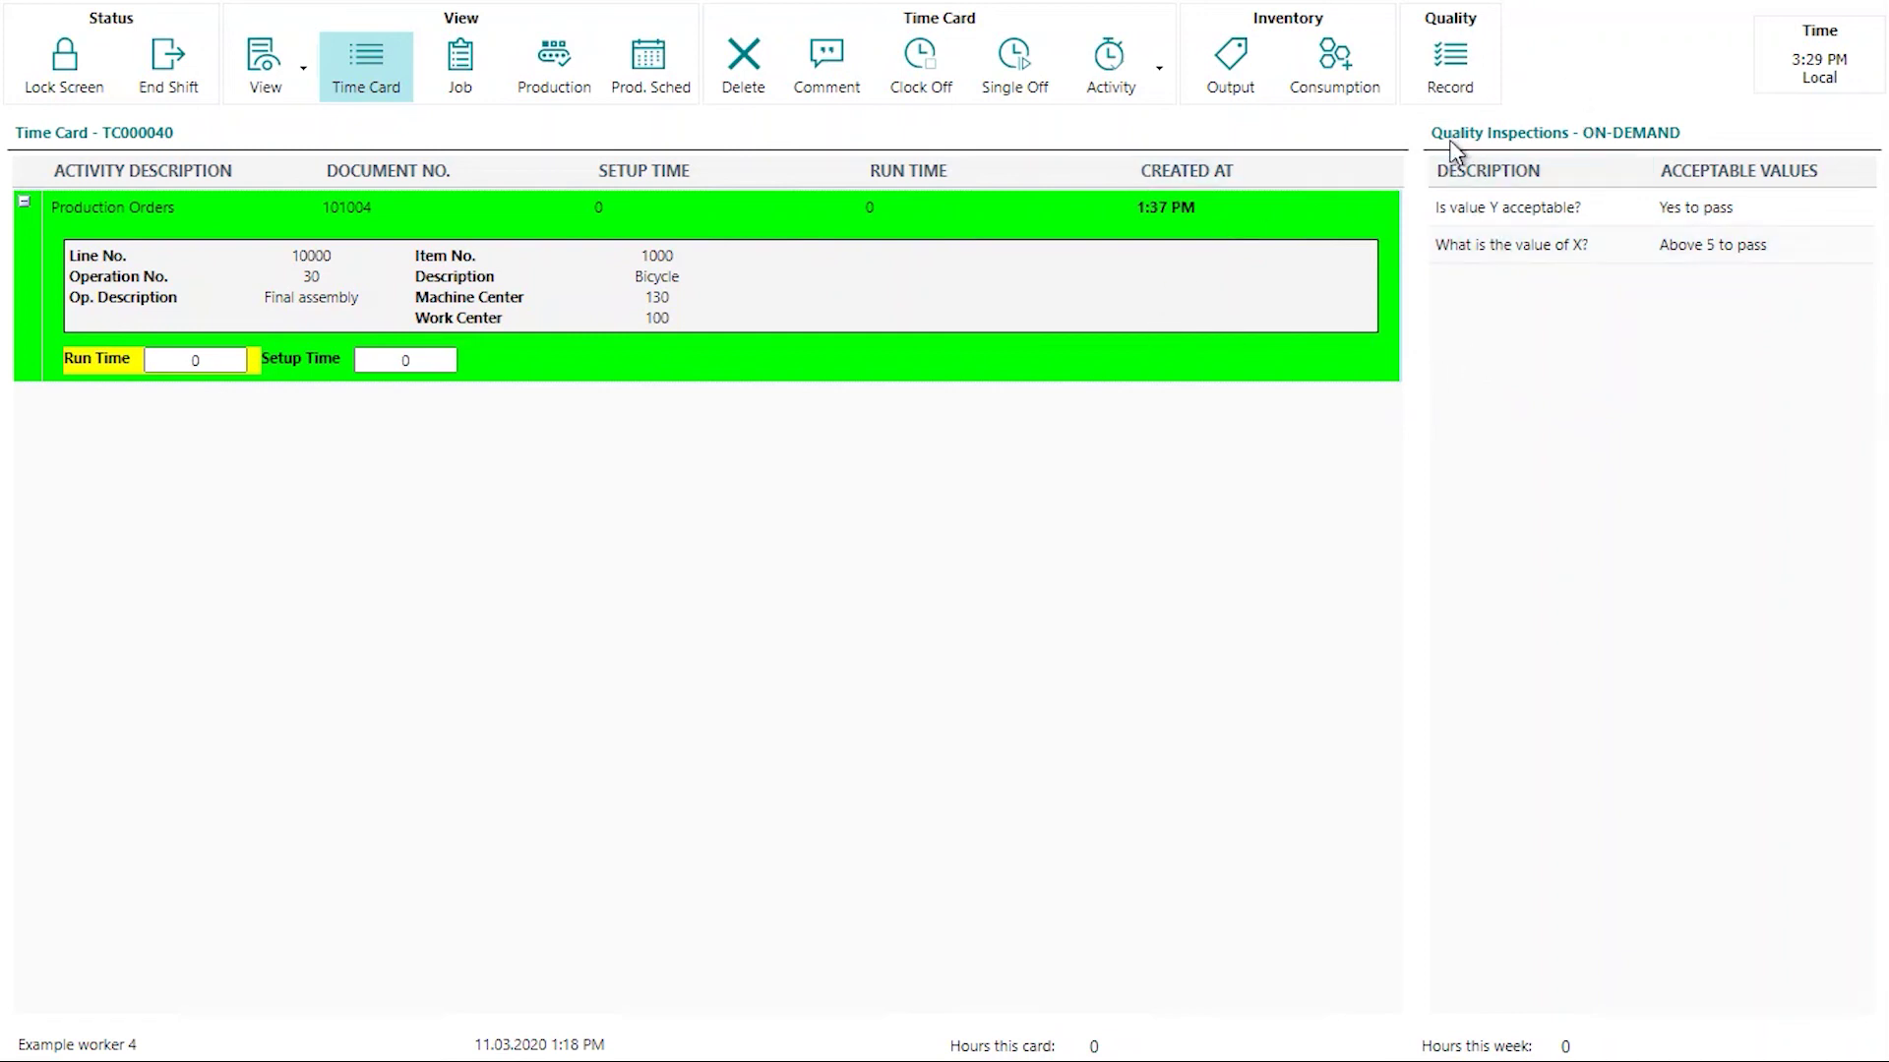
left_click(1460, 69)
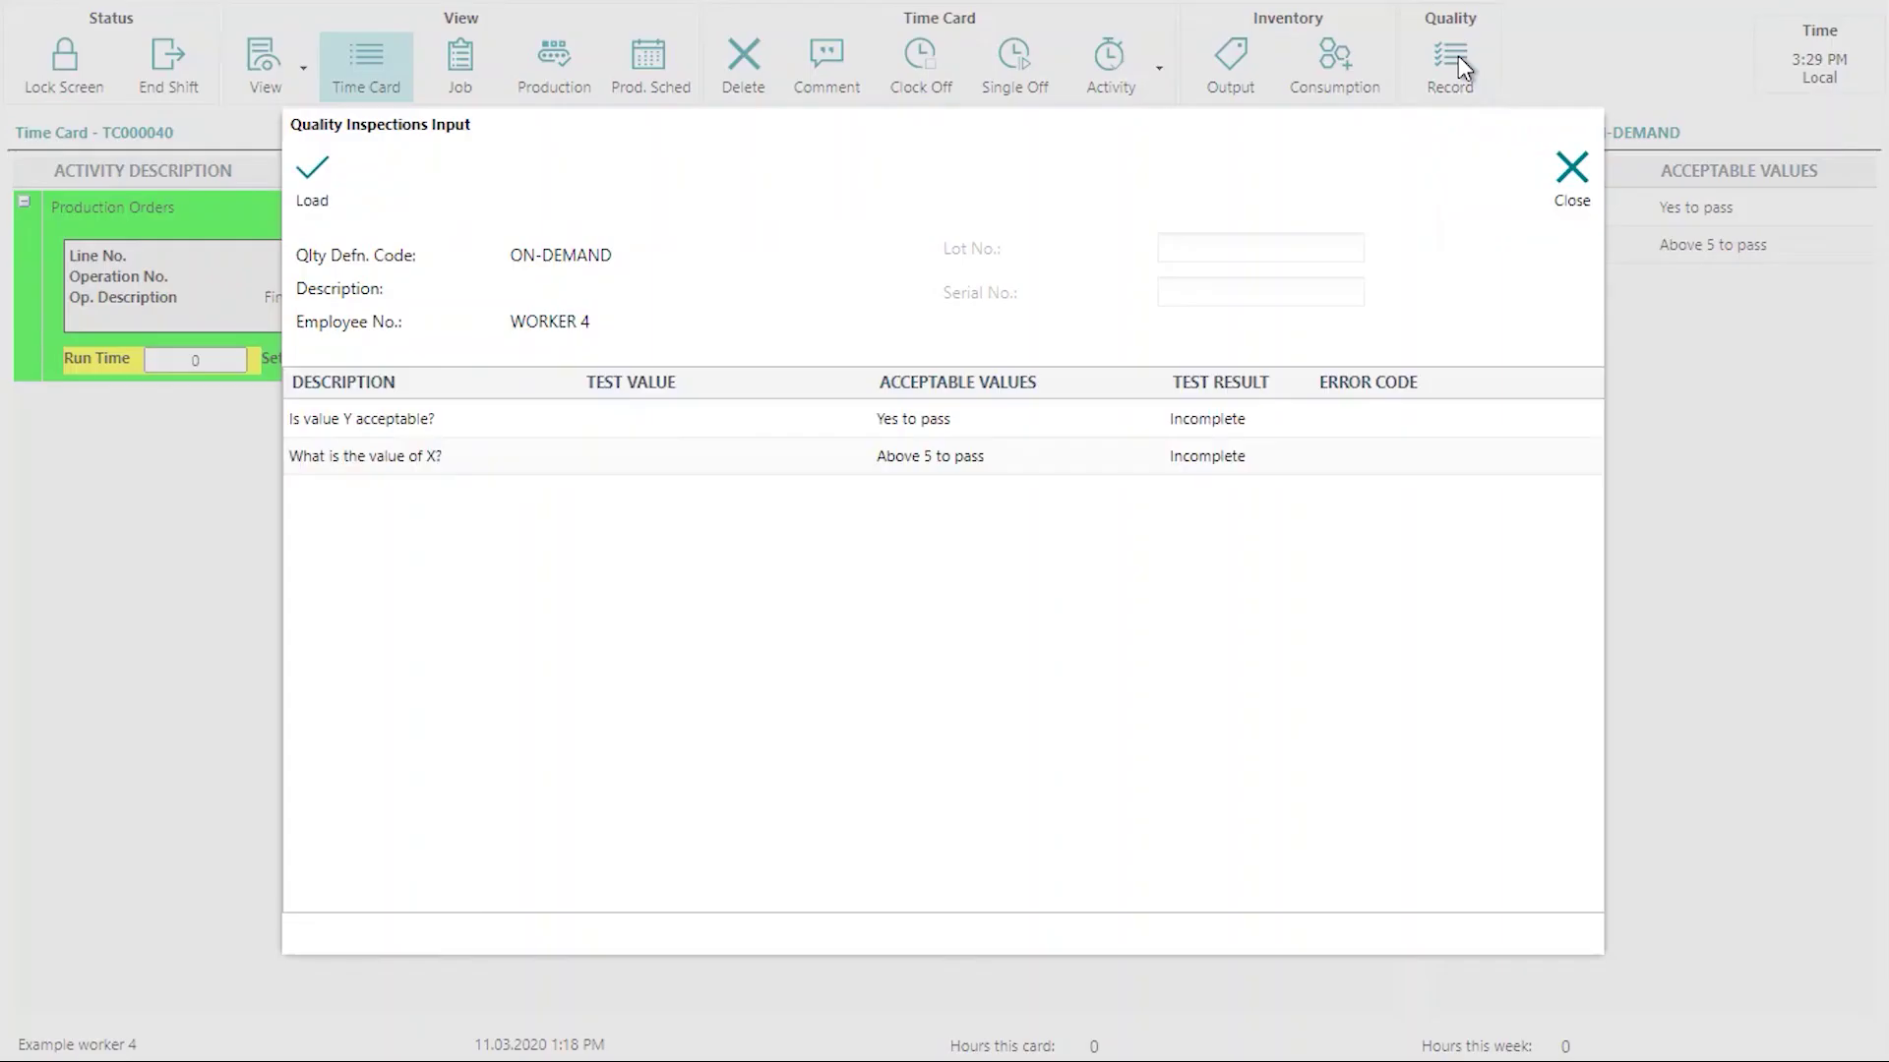
left_click(1571, 170)
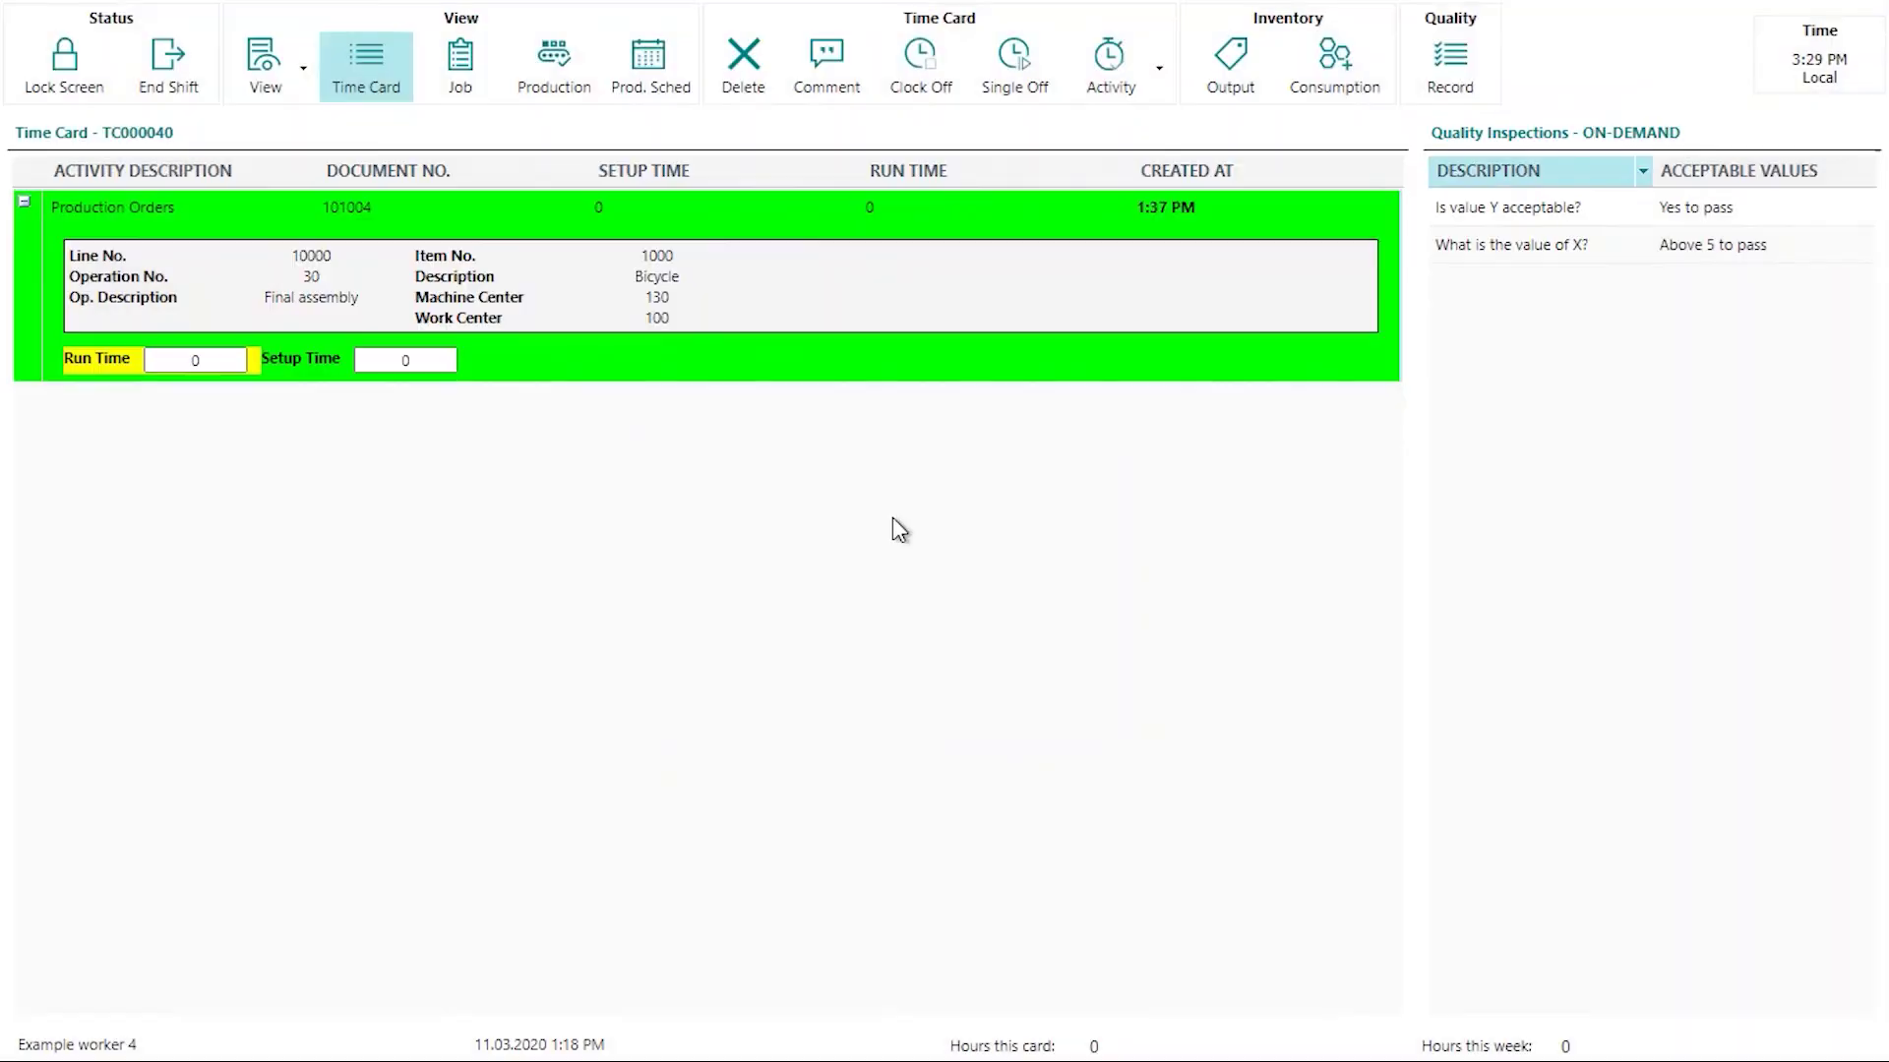